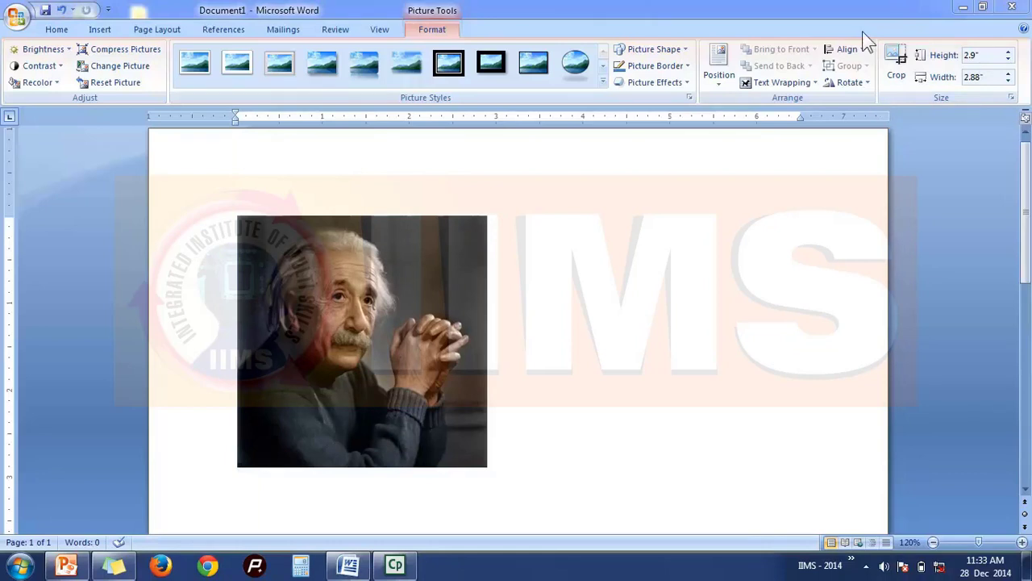
click(482, 278)
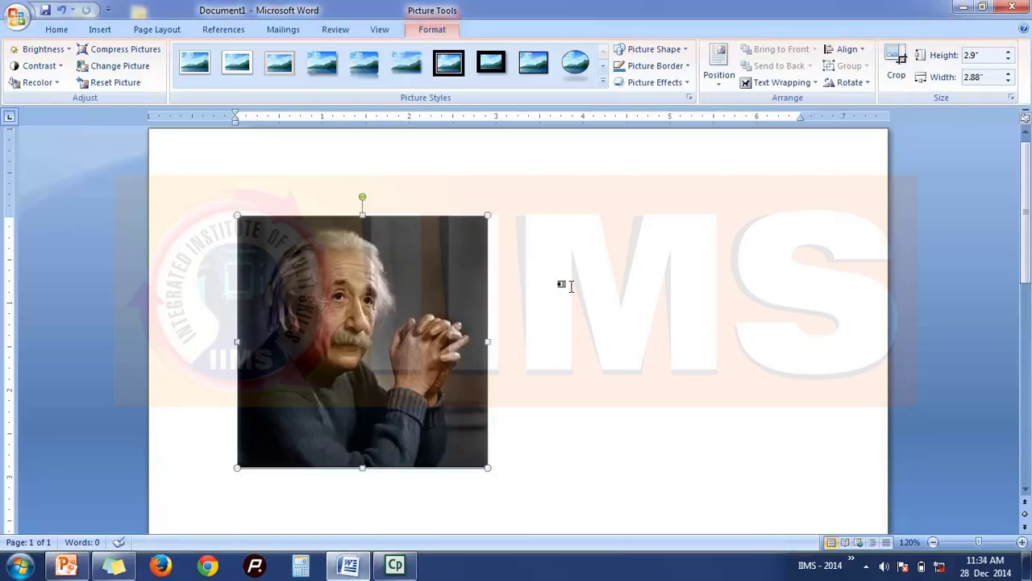
click(571, 286)
click(408, 256)
click(508, 129)
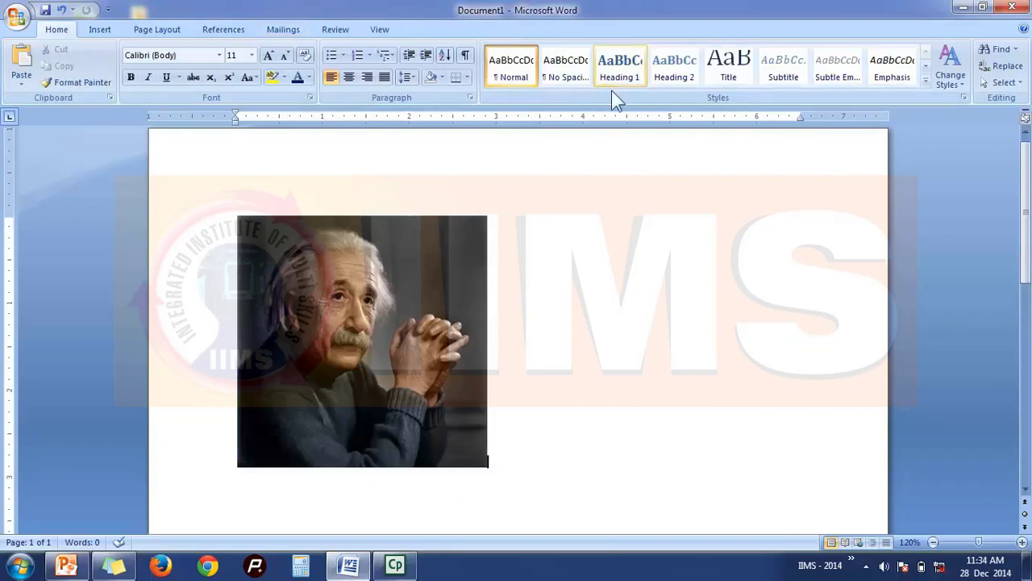
Crop the picture's lower and right sides to leave the head, about 1.97" high and 1.75" wide.
click(370, 262)
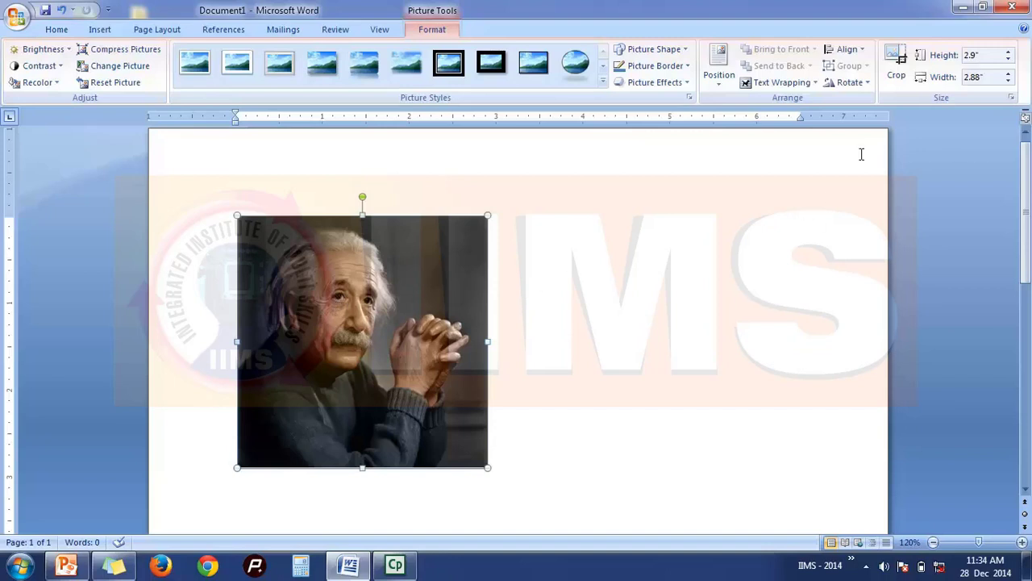
click(897, 65)
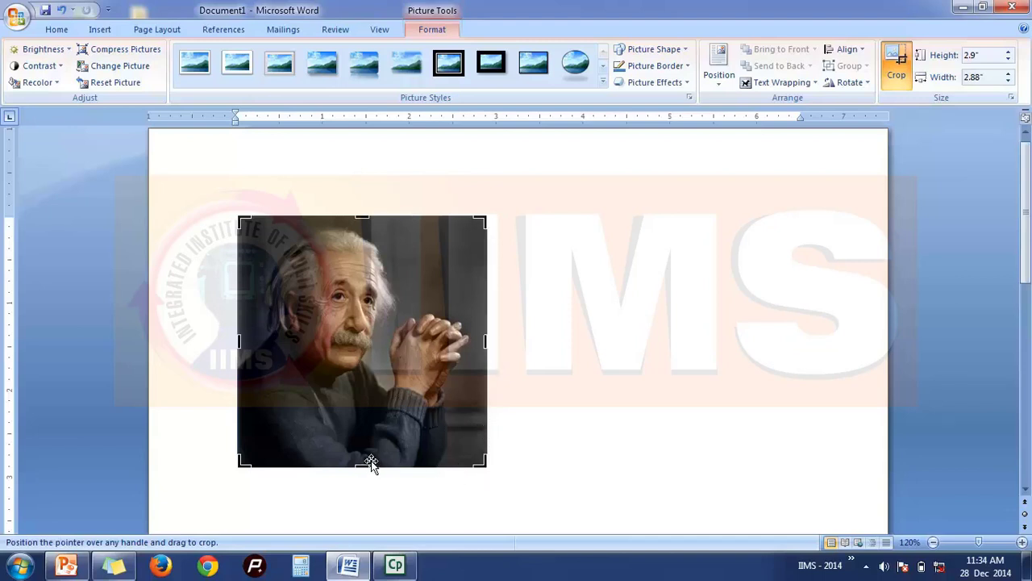
drag(362, 467, 362, 385)
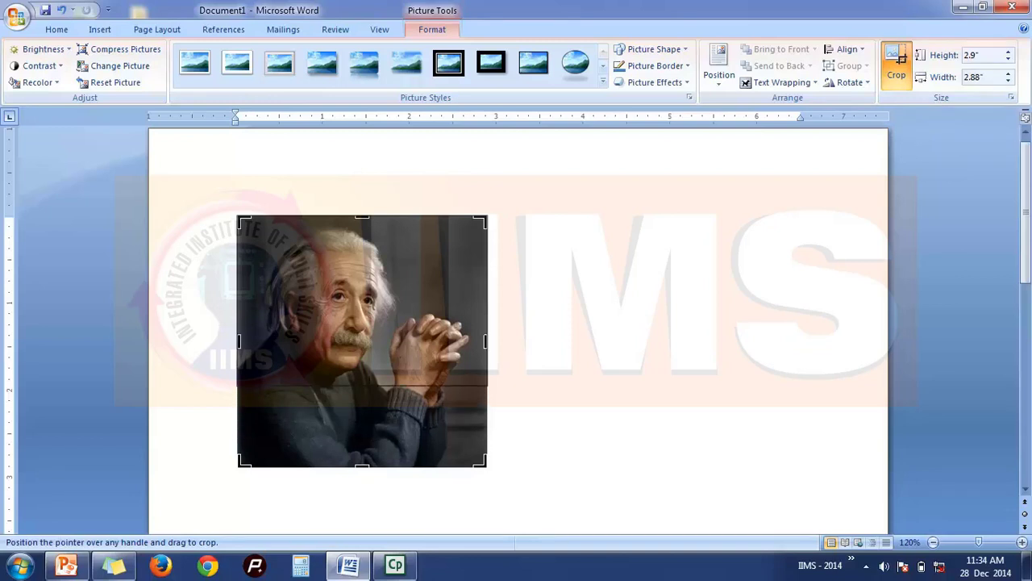
drag(421, 413, 421, 412)
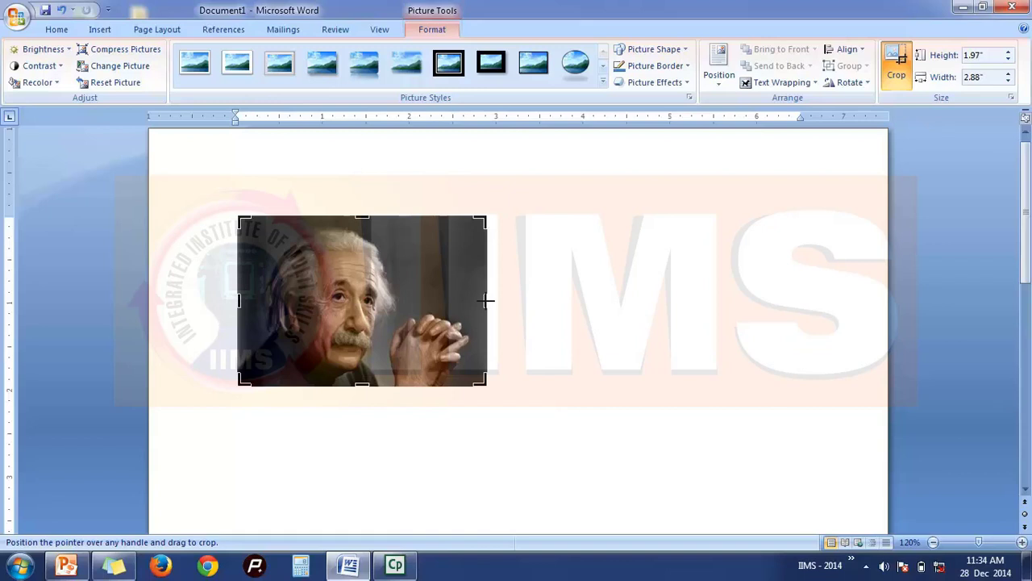
drag(486, 300, 390, 303)
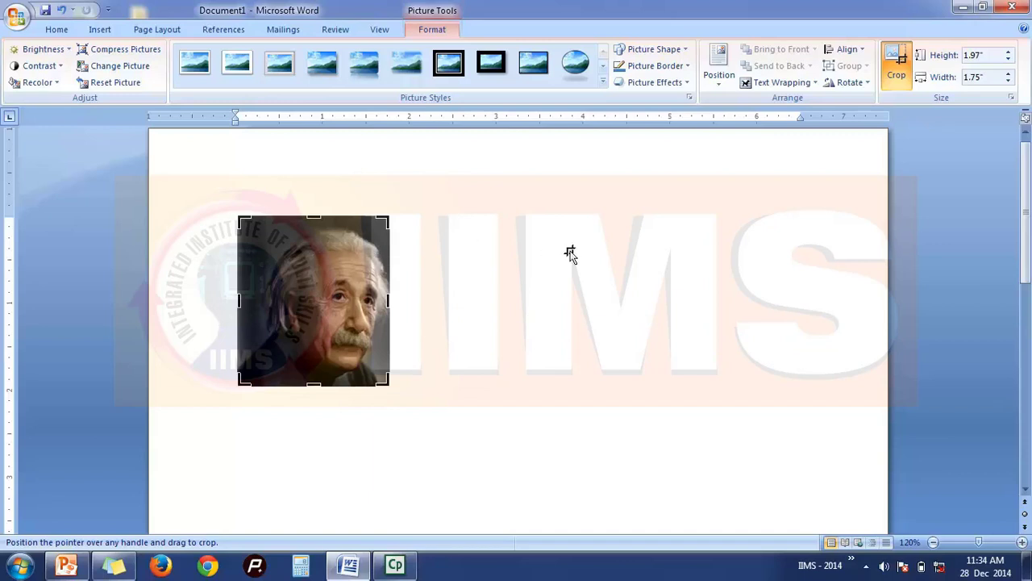
click(604, 363)
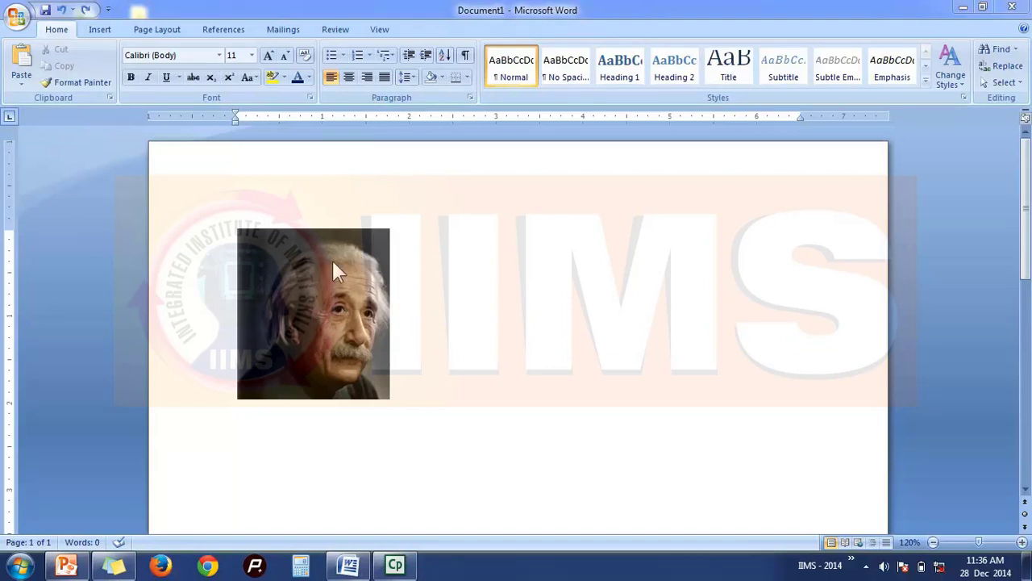
Use Crop to extend the picture's lower and right sides until the whole original image shows, about 2.89" by 2.88".
click(331, 305)
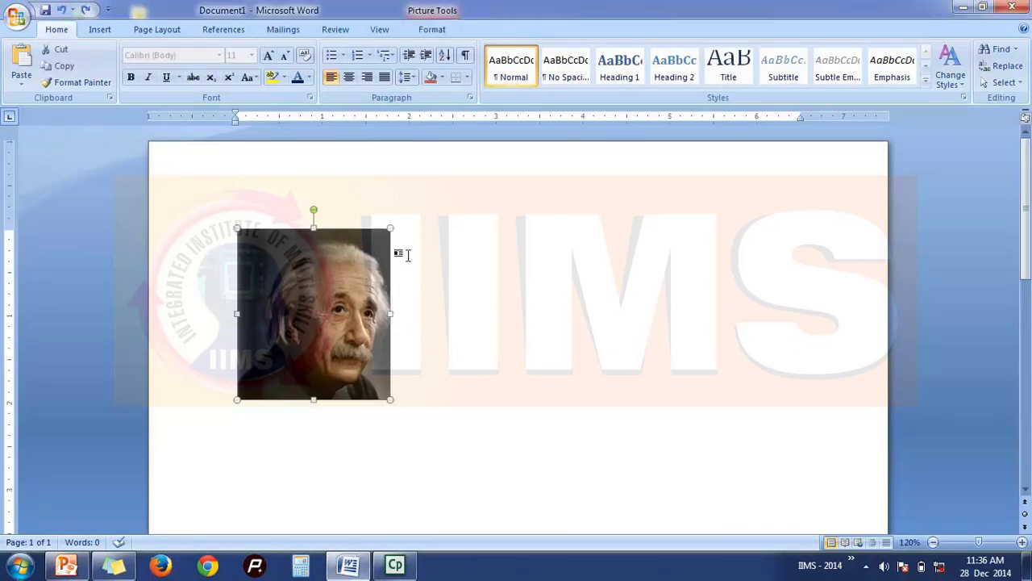
click(432, 30)
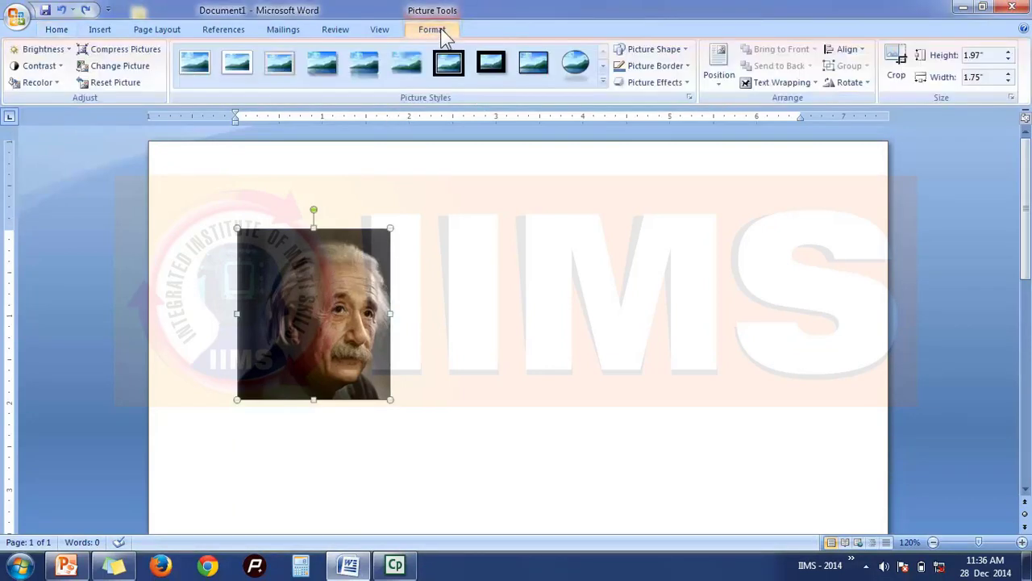
click(895, 62)
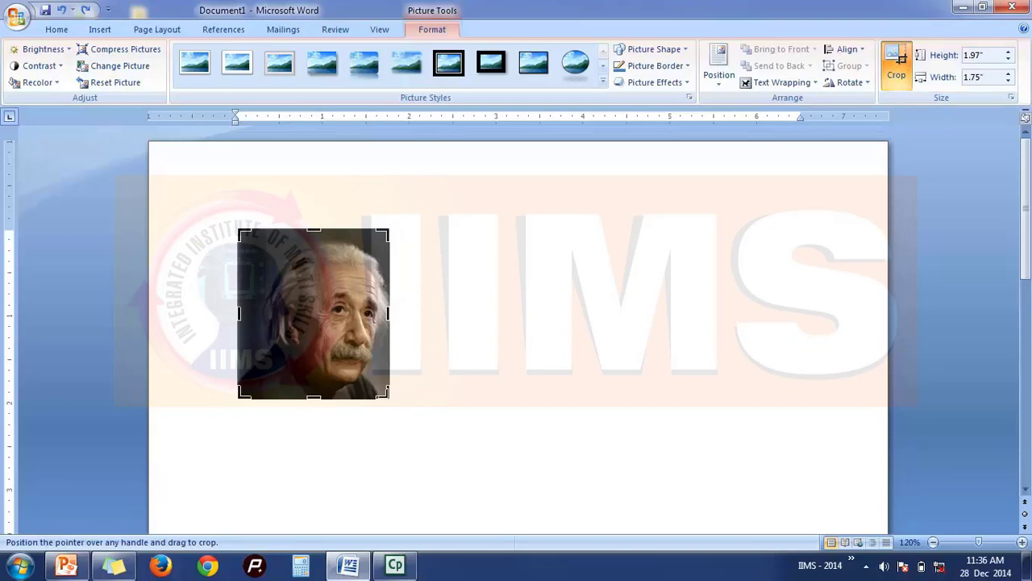
drag(386, 396, 529, 505)
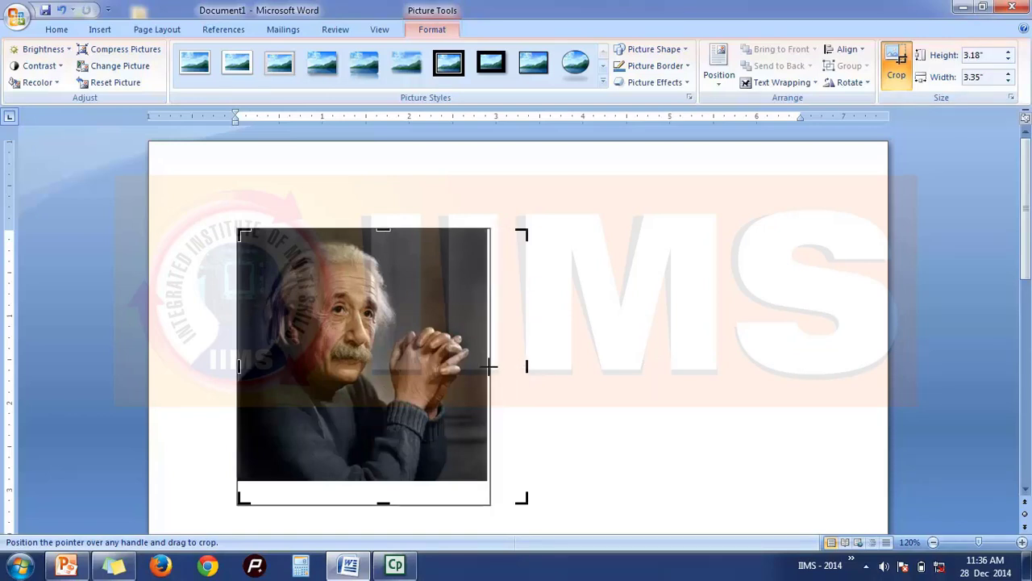
drag(527, 500, 487, 500)
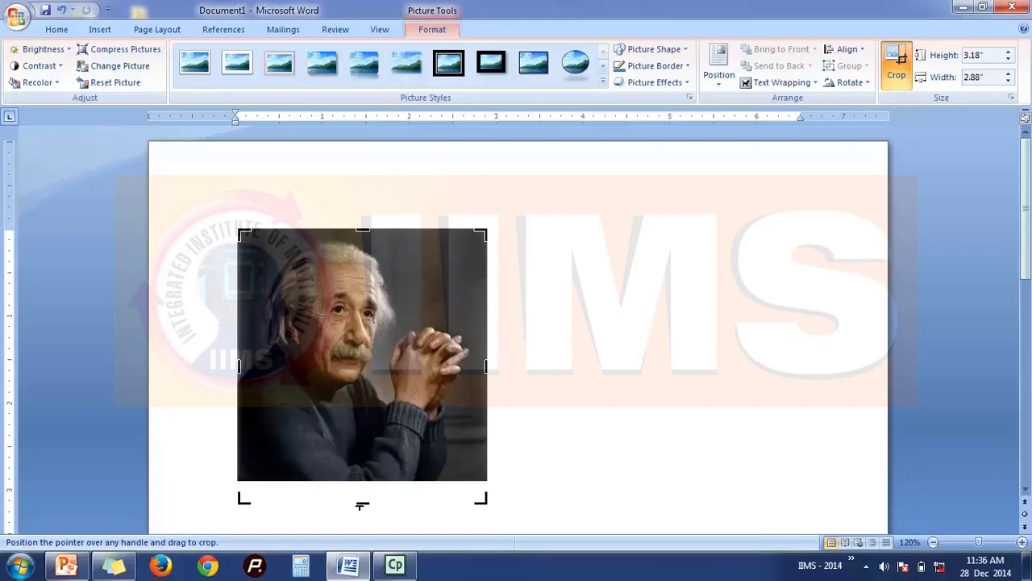
click(608, 335)
Apply the Reflected Perspective Right picture style to the portrait.
double_click(383, 322)
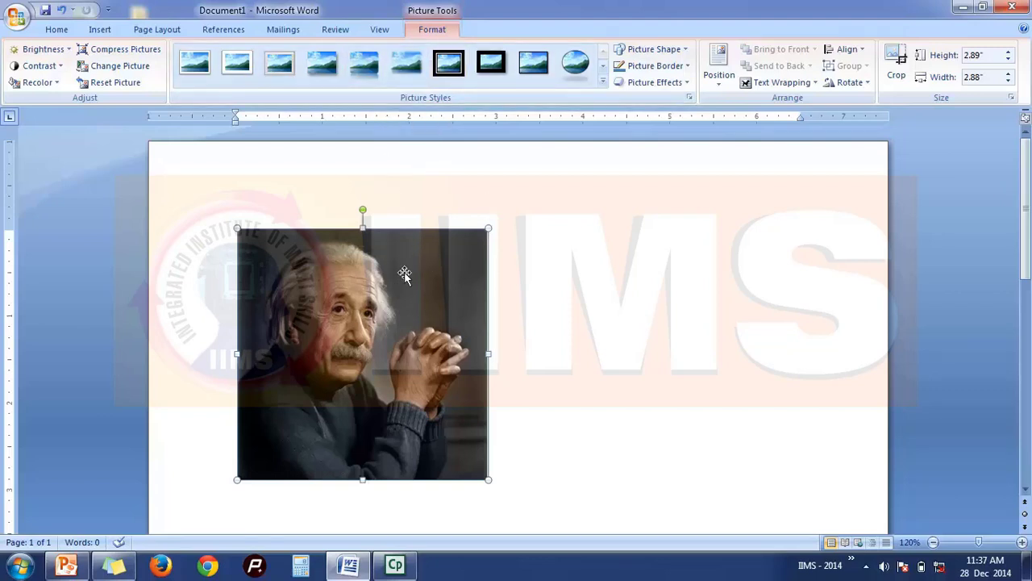
click(603, 83)
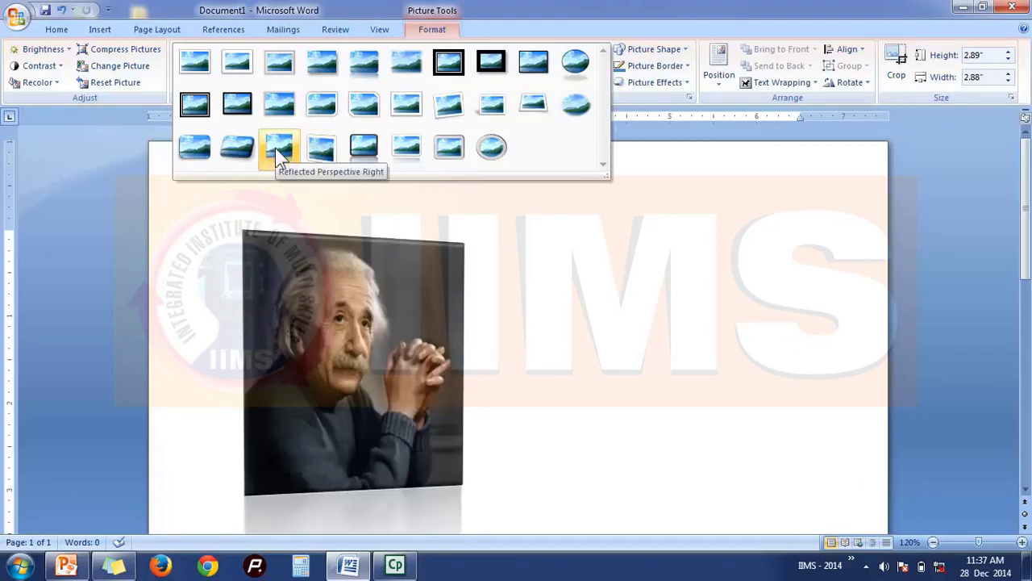
click(275, 148)
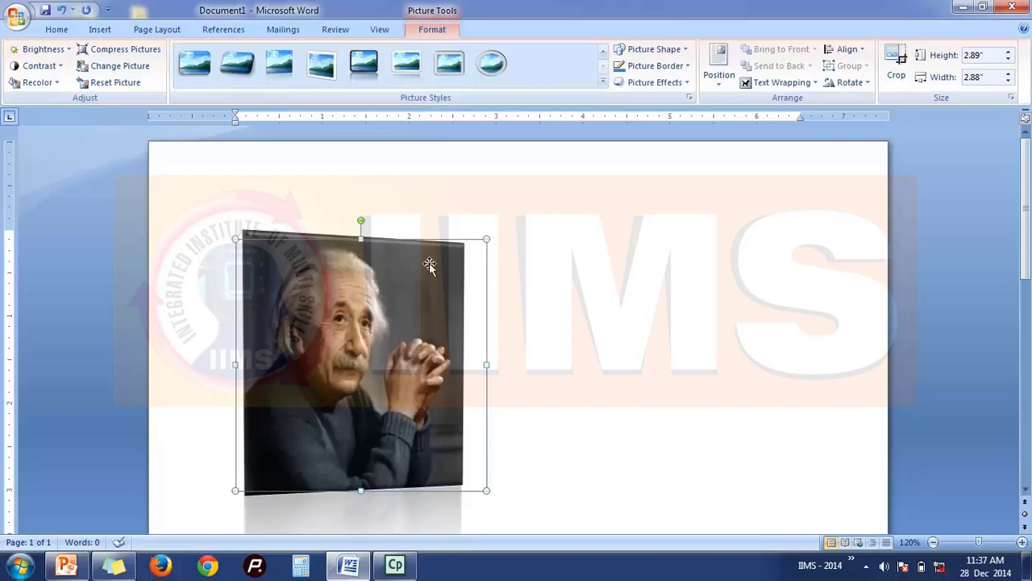
Try resetting the picture to its original size and formatting, examine it, and undo the reset.
click(118, 84)
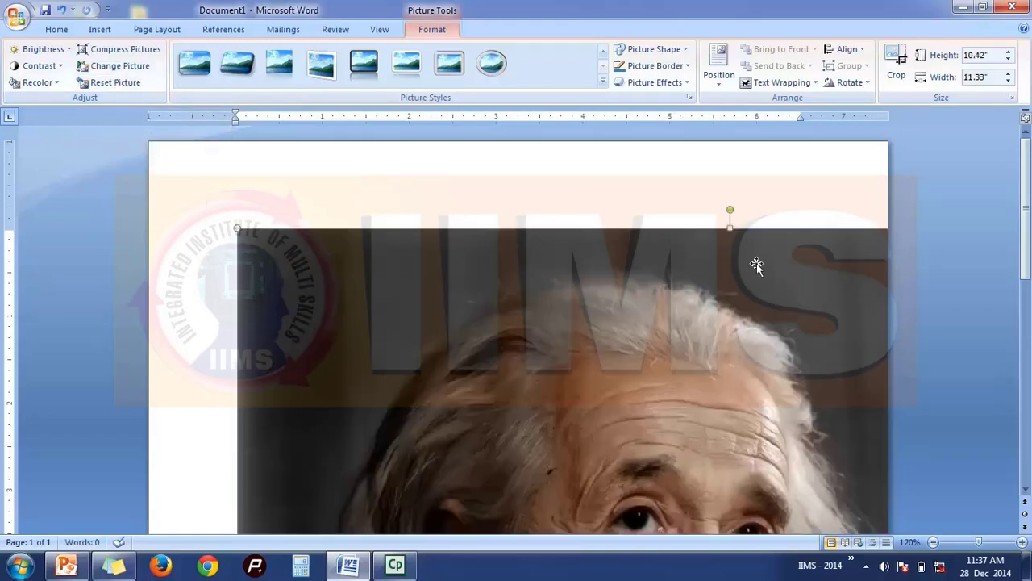
scroll(756, 263, down, 10)
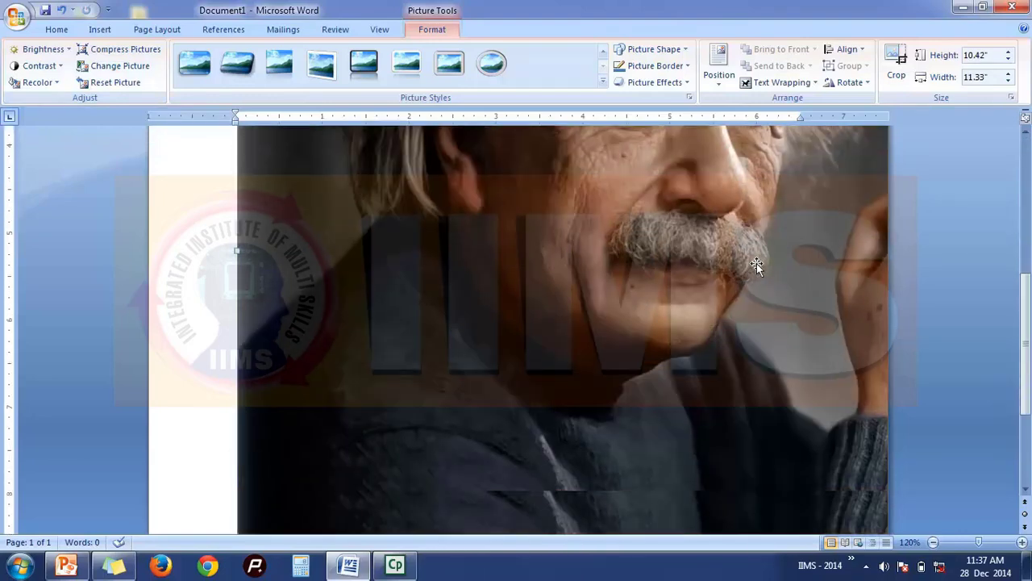
scroll(461, 200, up, 10)
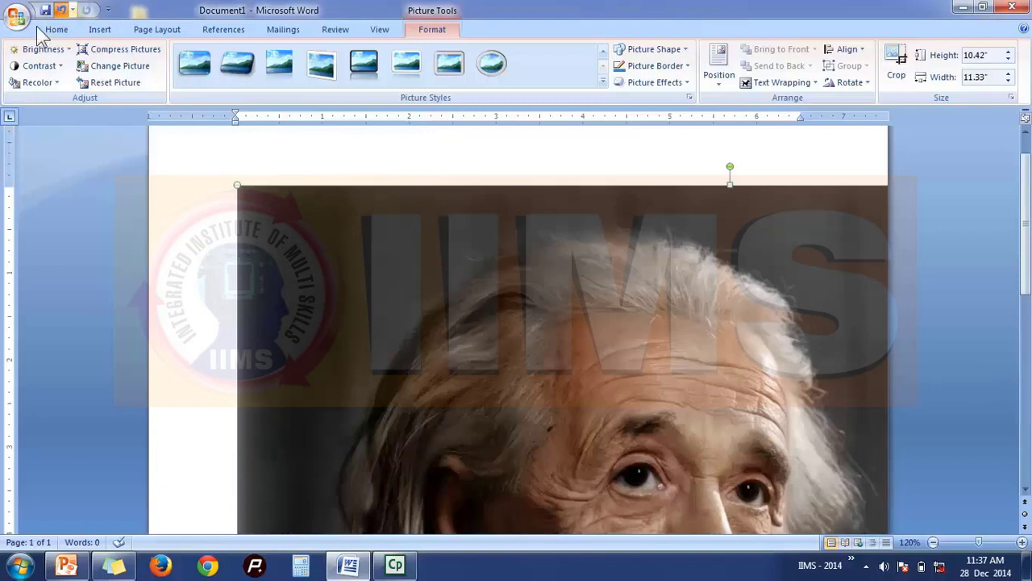
click(62, 11)
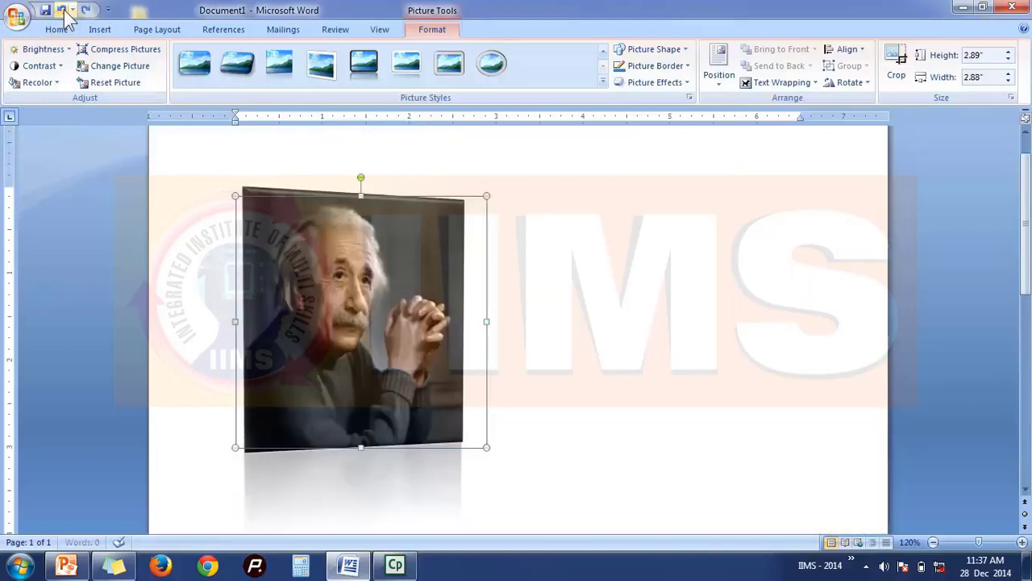
Replace the portrait's picture style with the double black frame style.
click(603, 82)
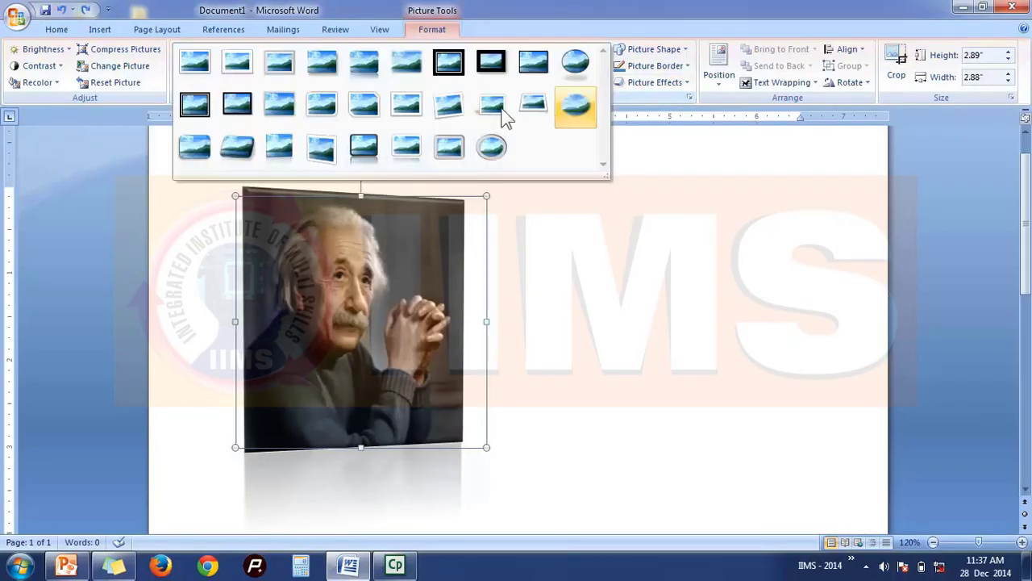
click(456, 63)
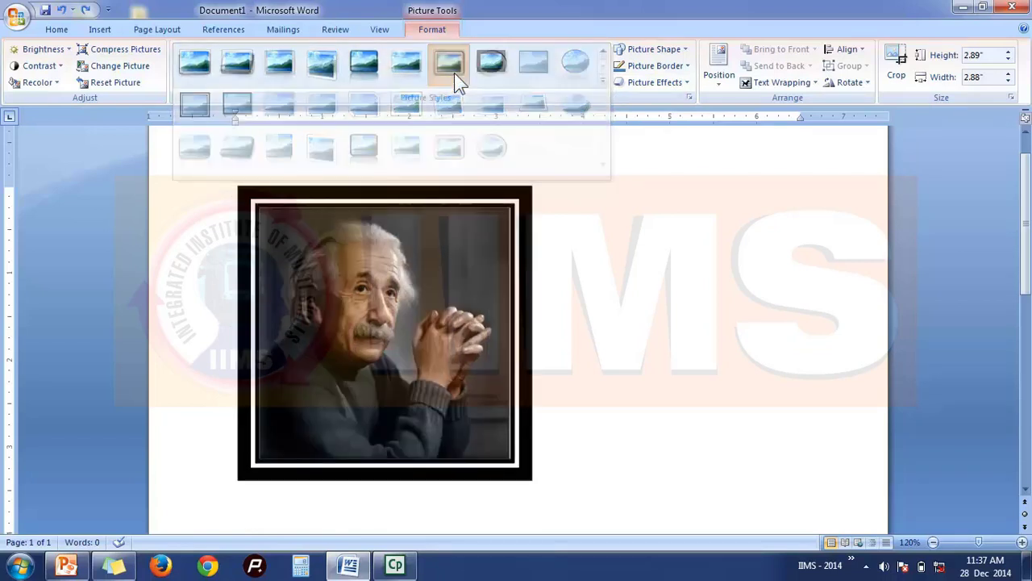
click(682, 254)
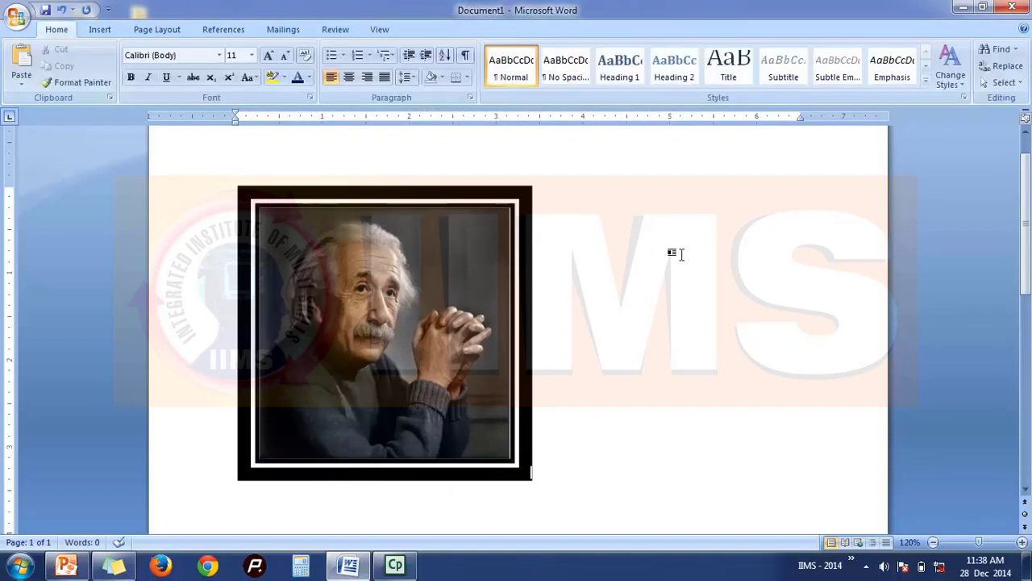
Change the framed picture's border color to the standard purple.
click(525, 226)
double_click(526, 195)
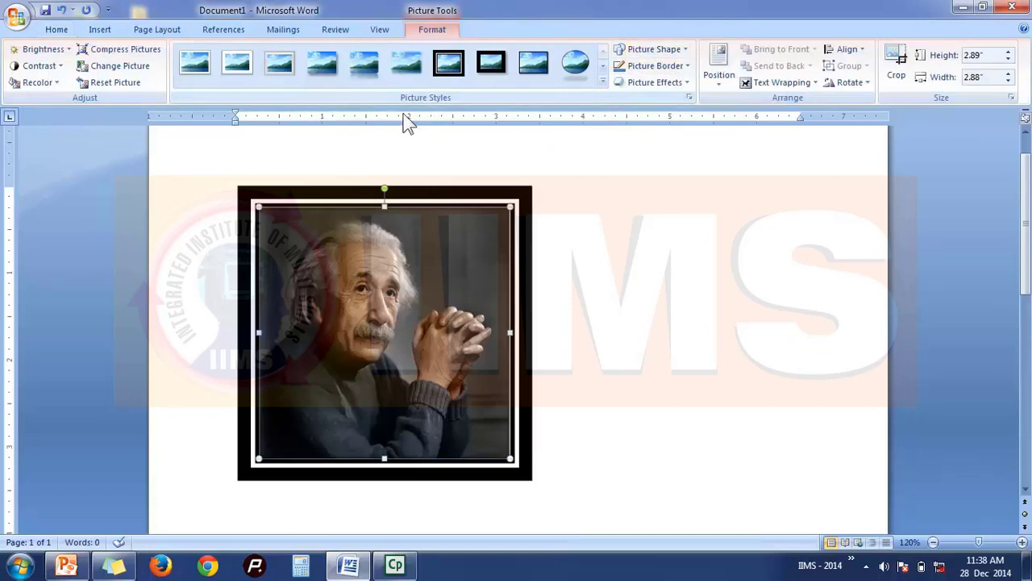
click(685, 68)
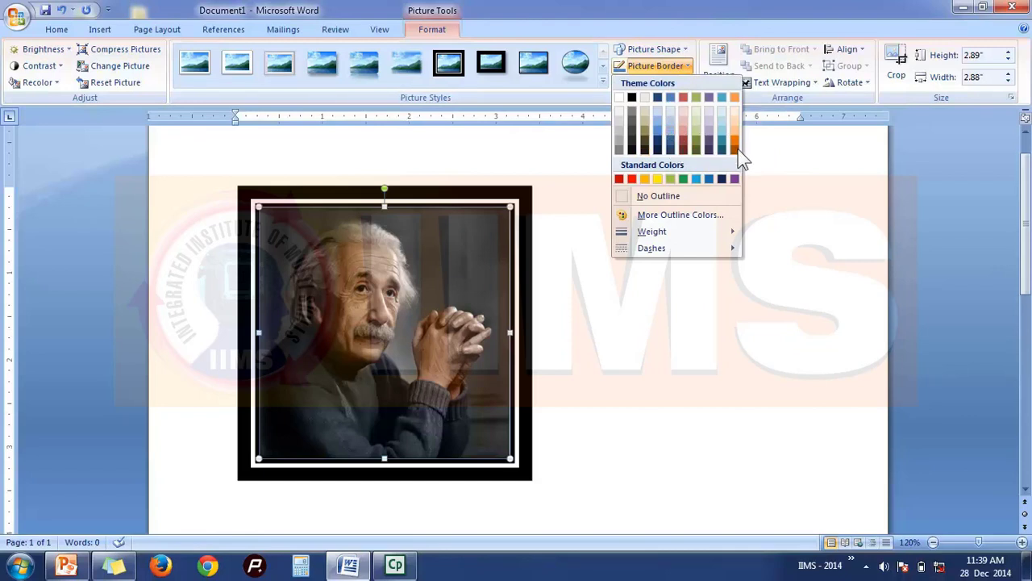
click(735, 178)
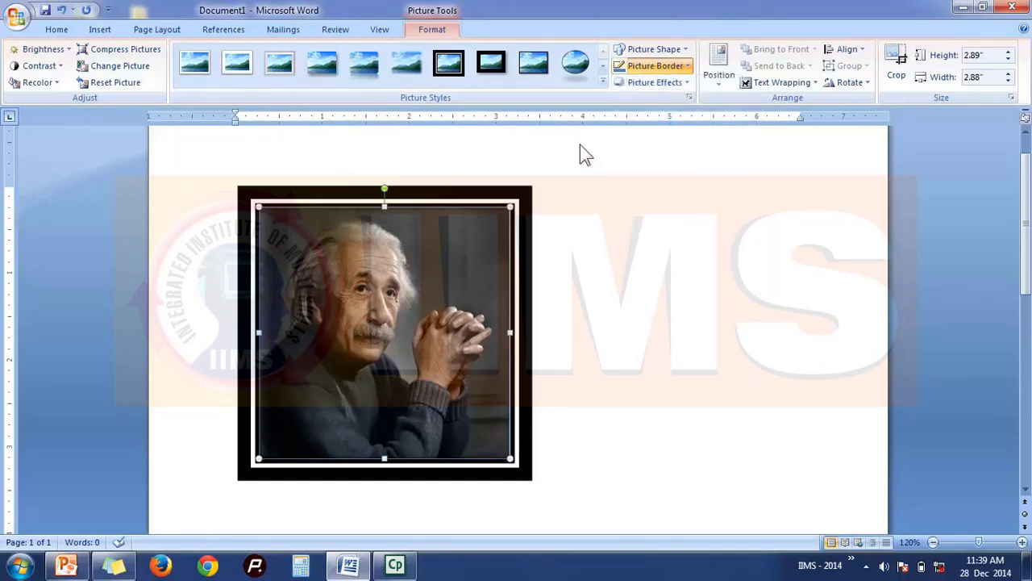
Set the picture border's weight to 2¼ pt.
click(681, 66)
click(686, 66)
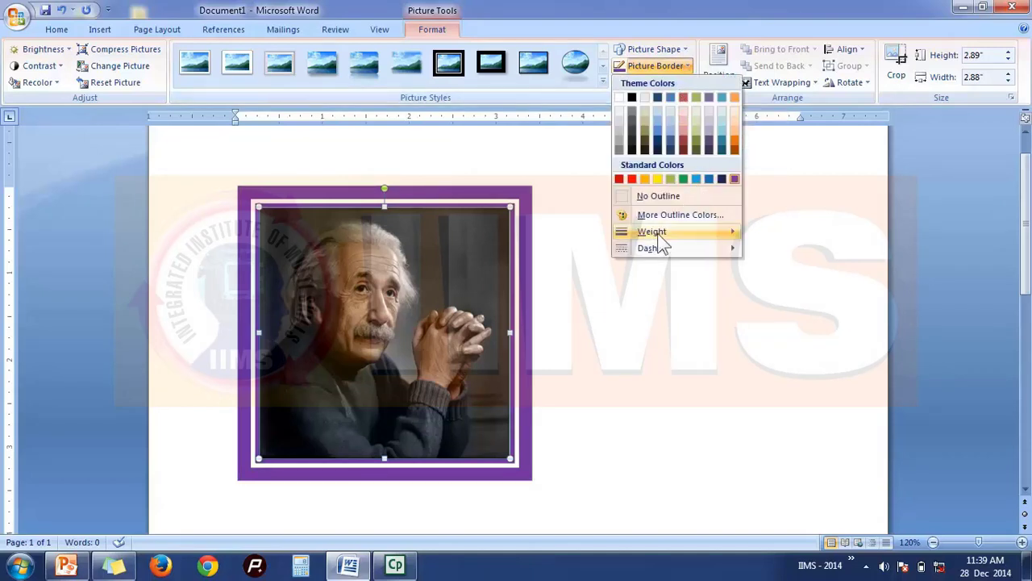
mouse_move(690, 231)
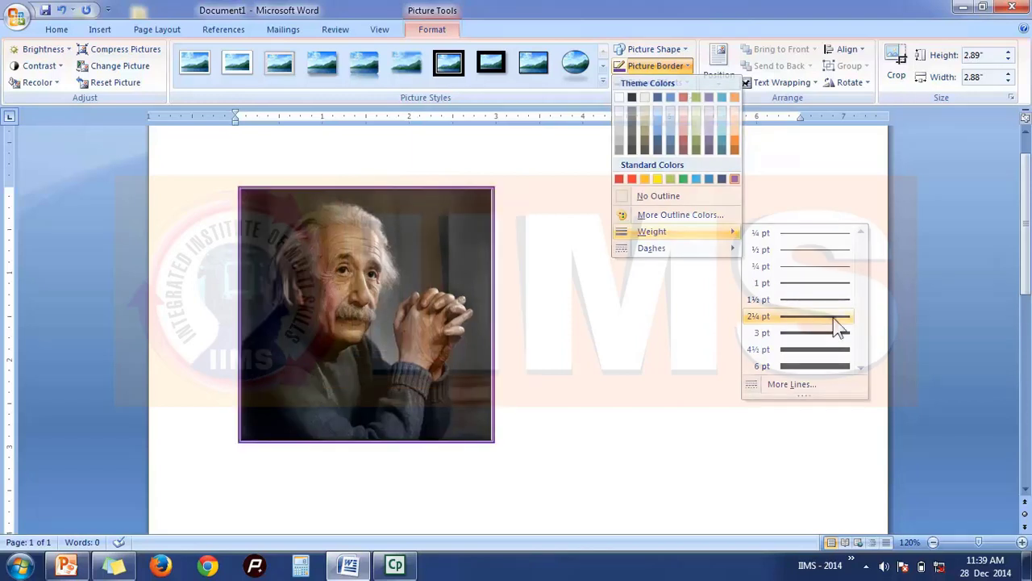
click(835, 316)
click(445, 266)
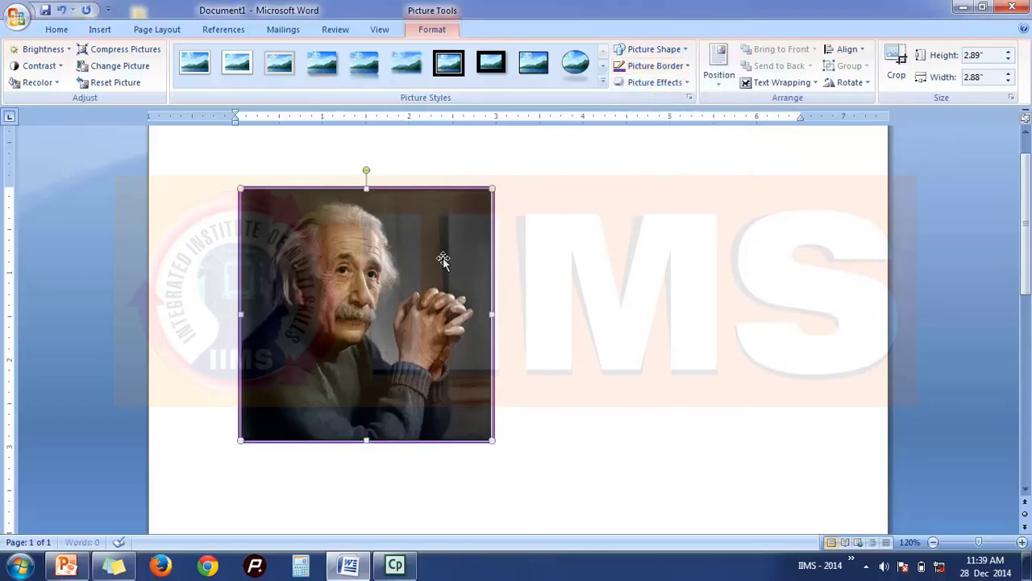
Change the picture border's line style to evenly spaced dashes.
click(678, 71)
mouse_move(655, 250)
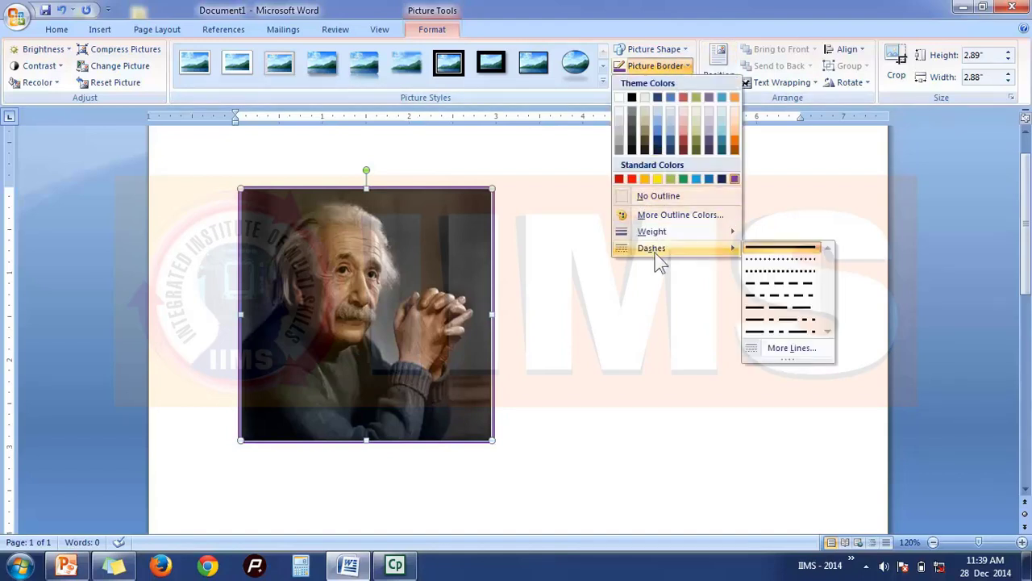
click(796, 284)
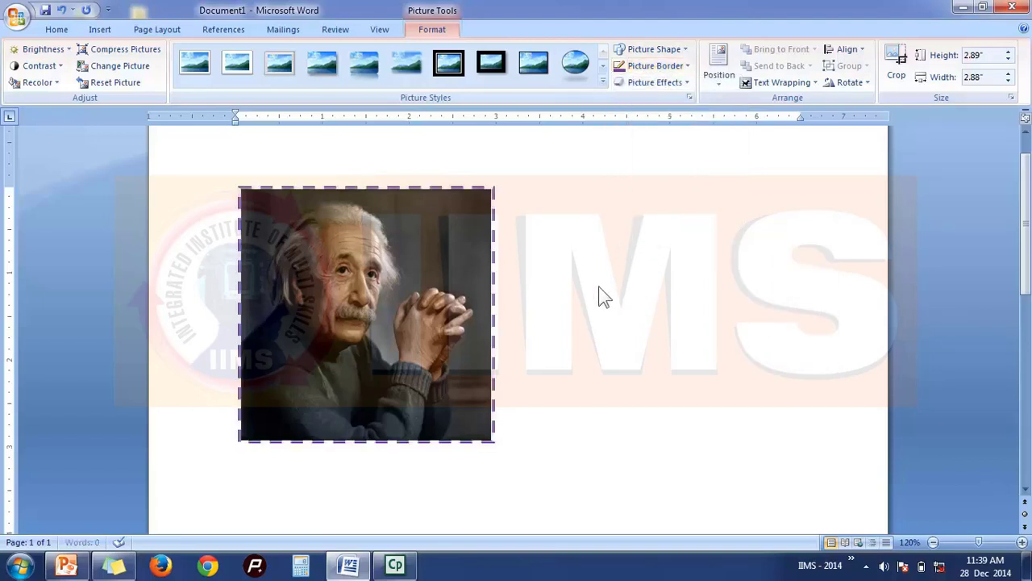
click(480, 252)
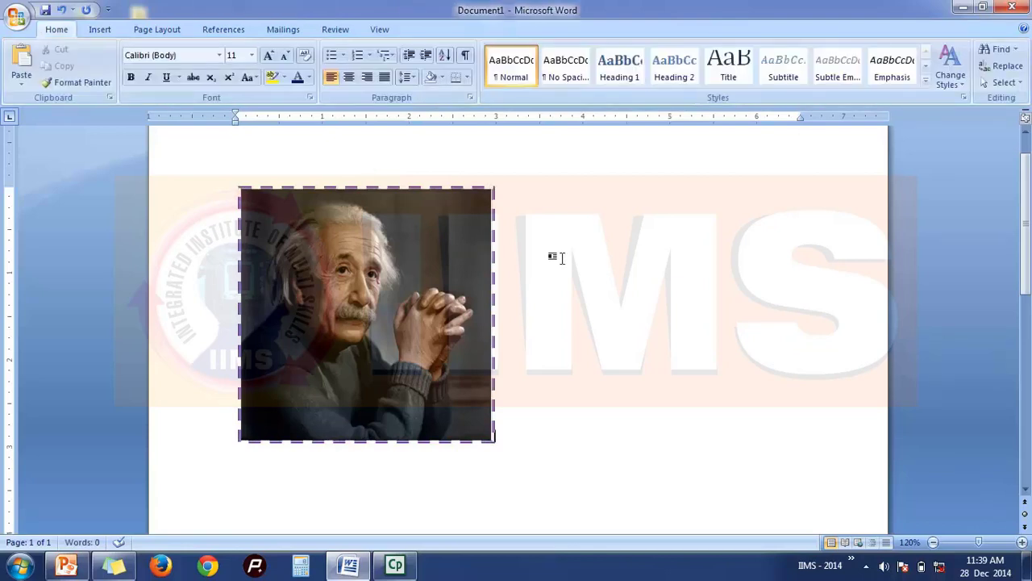
Remove the outline from the portrait and open the preset picture effects.
click(483, 242)
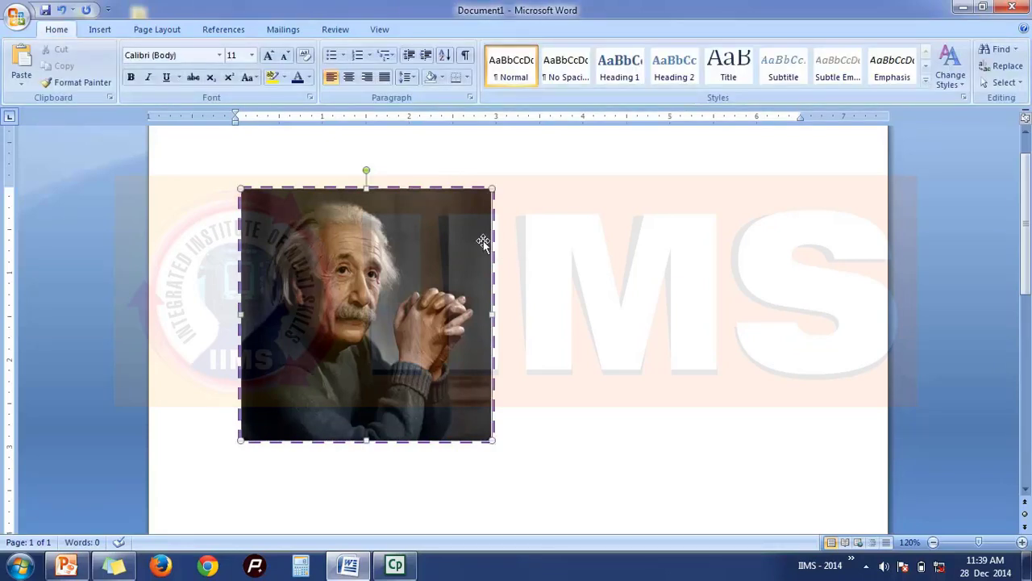
double_click(482, 241)
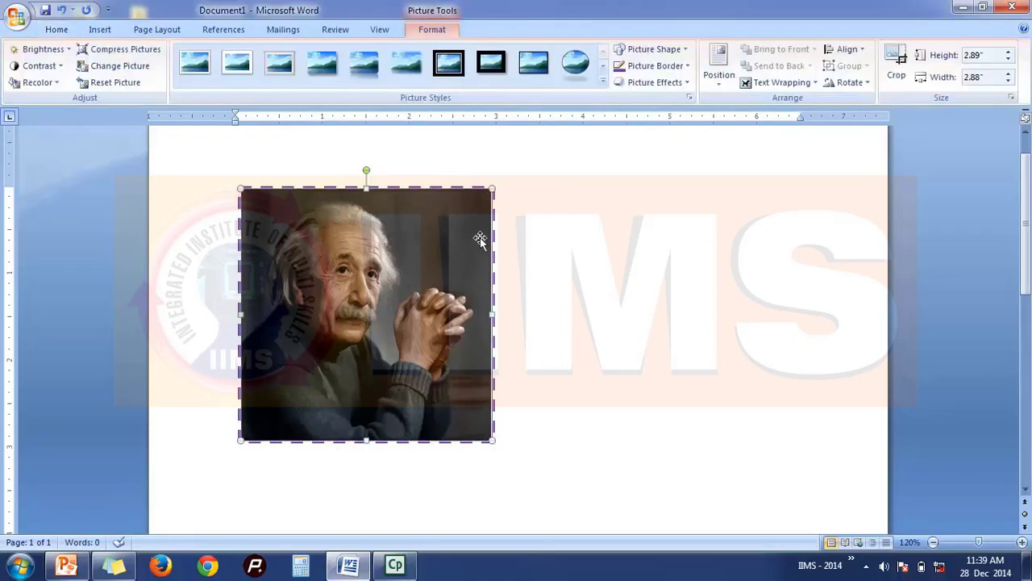
click(681, 67)
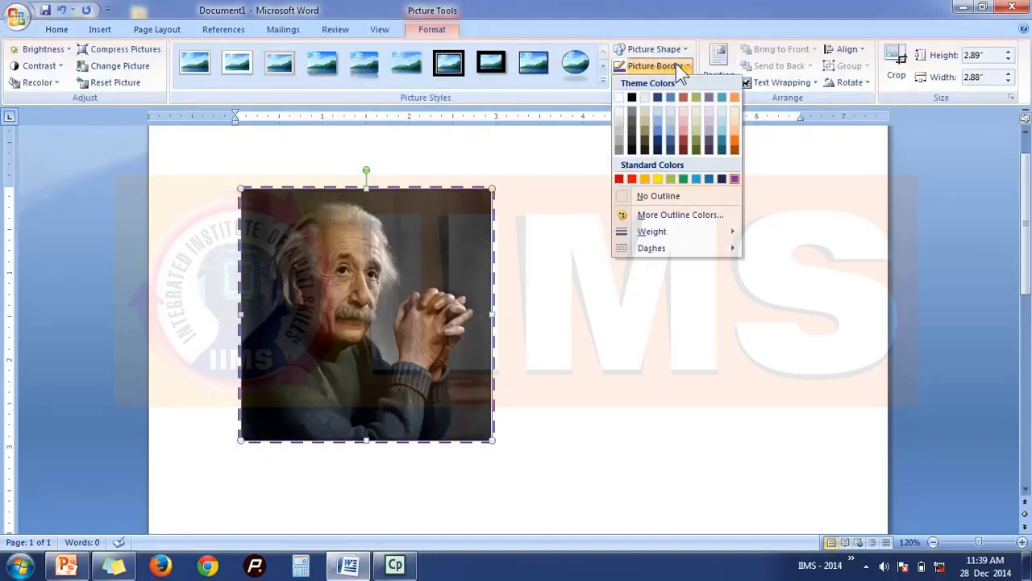
click(675, 198)
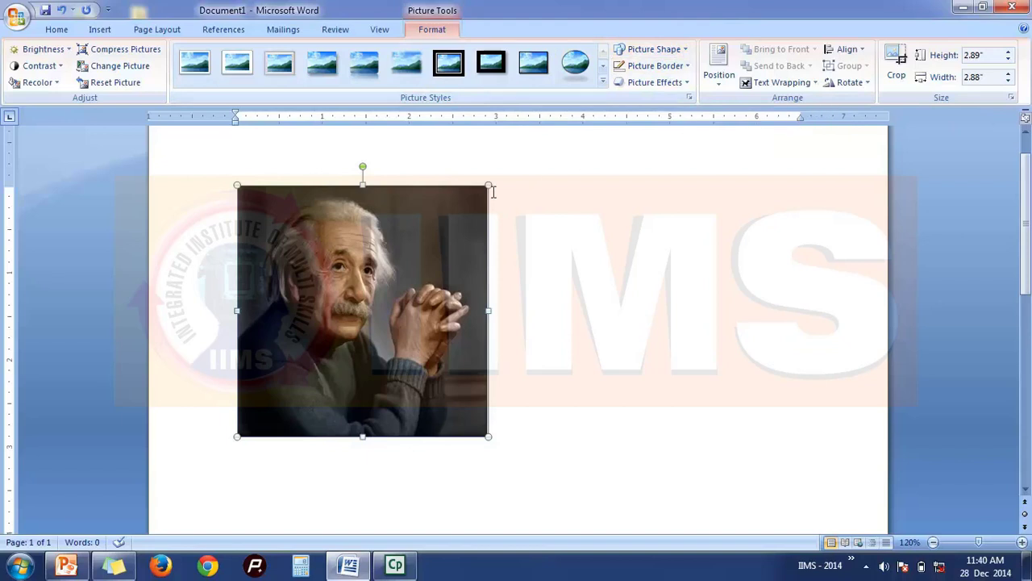
click(674, 83)
mouse_move(668, 111)
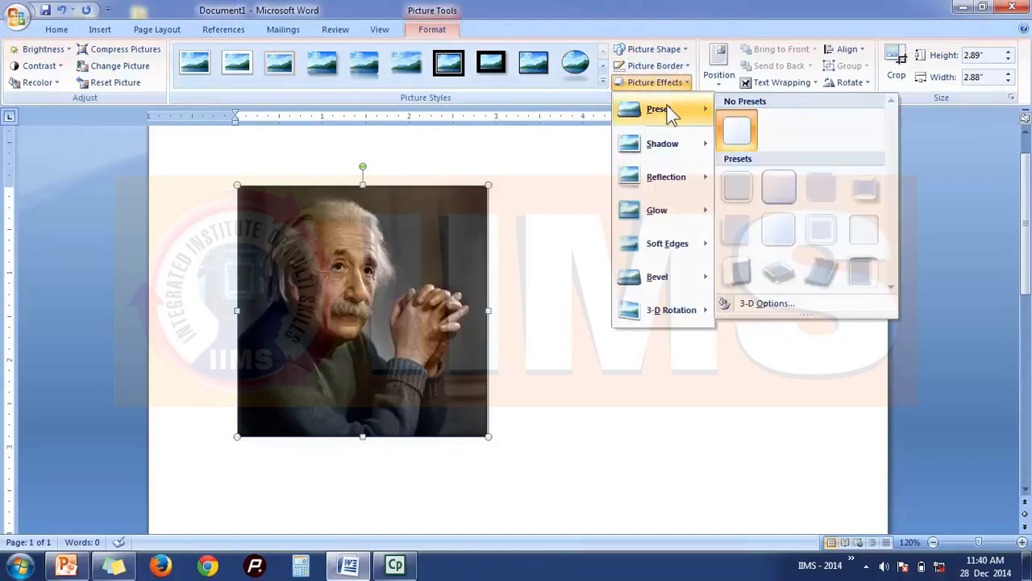
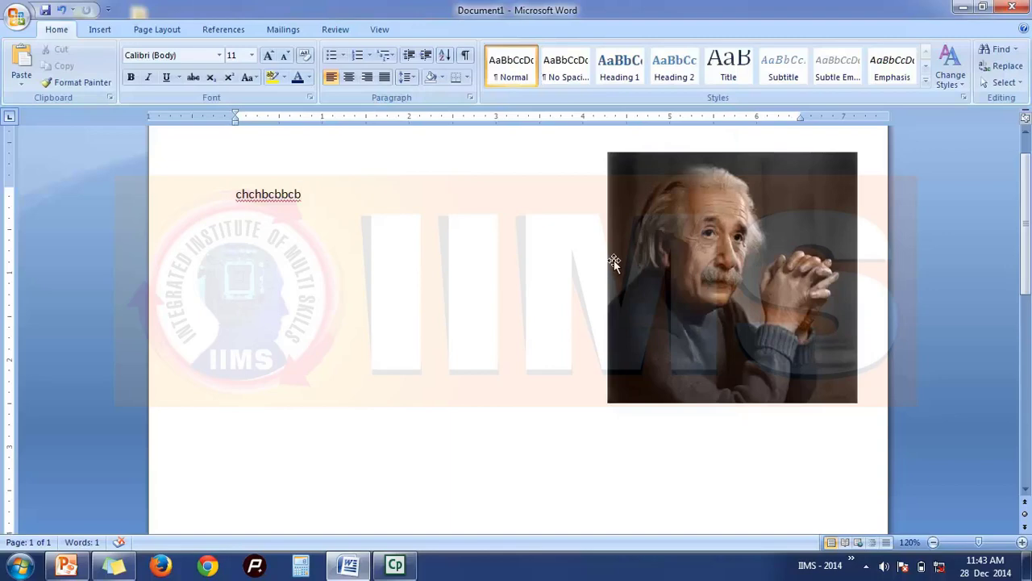
Insert the vivekananda picture from the Images folder and shrink it to about 2.24" high by 1.75" wide.
click(104, 30)
click(165, 66)
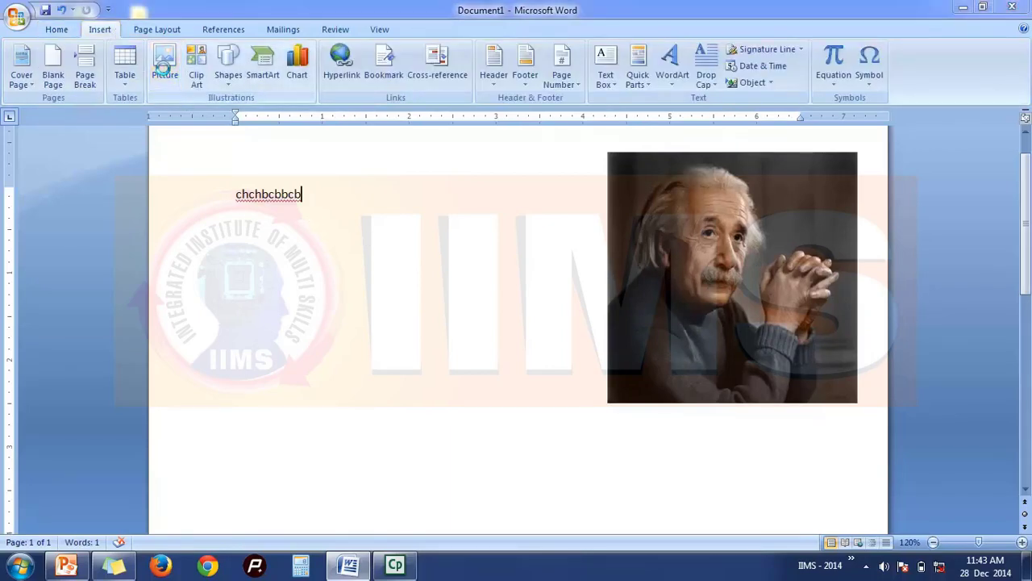
drag(744, 236, 744, 391)
click(502, 377)
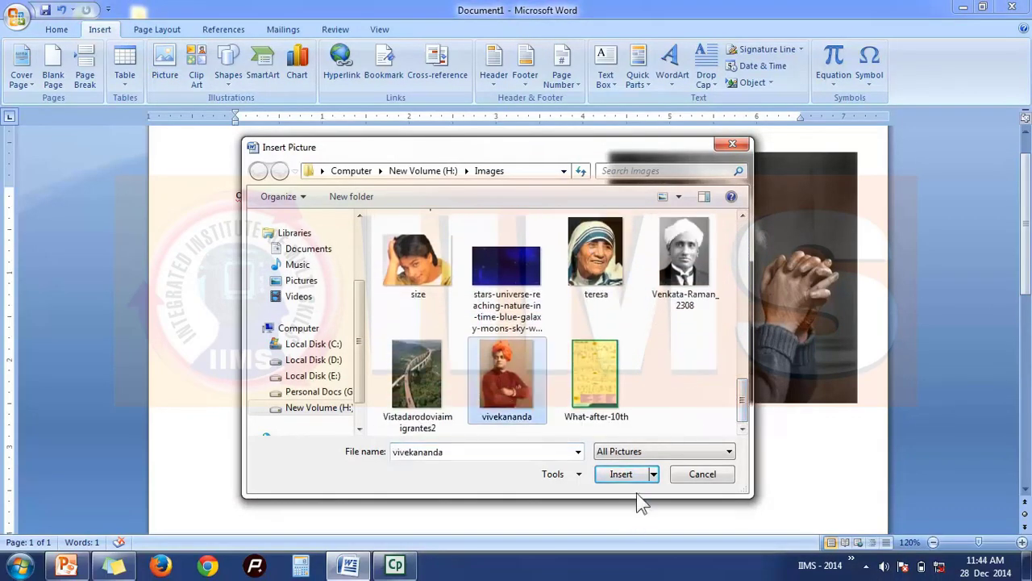
click(625, 474)
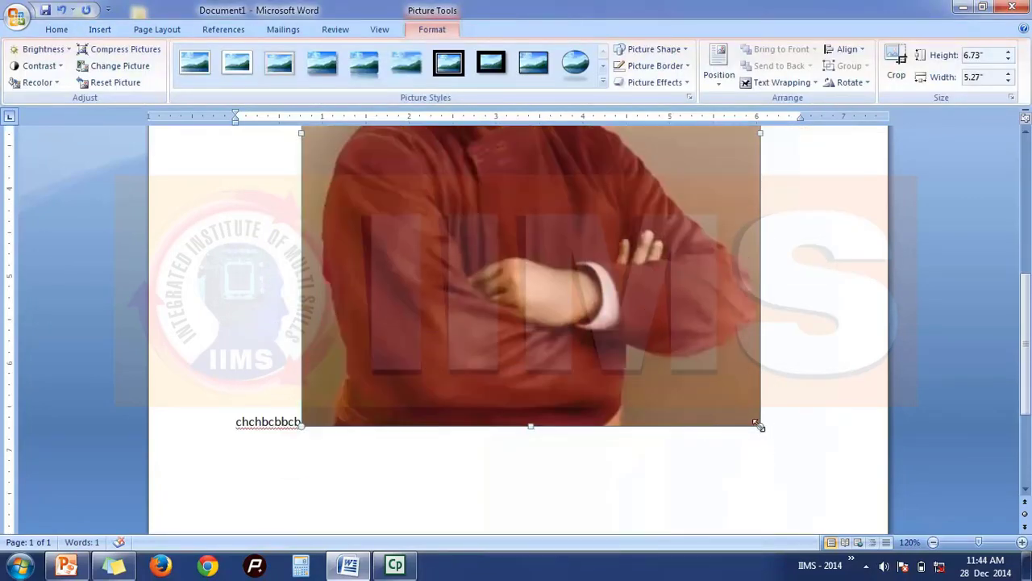
drag(758, 426, 556, 258)
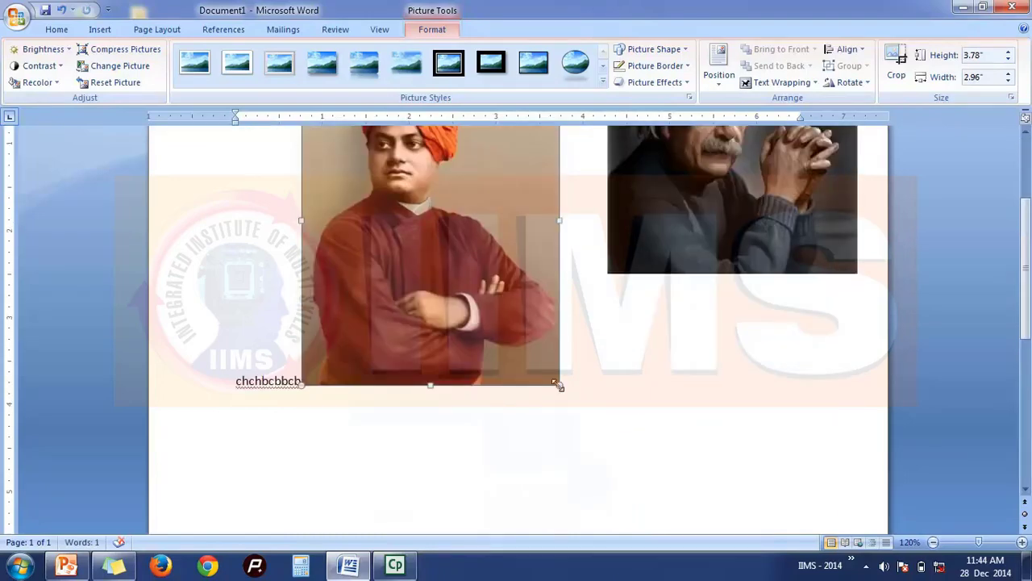
drag(557, 384, 454, 251)
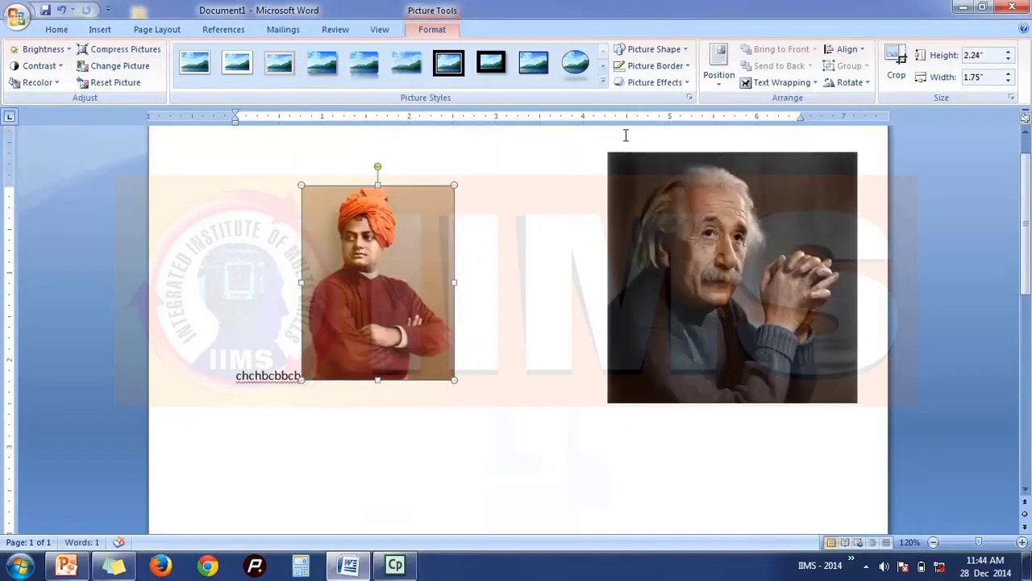
Delete the Einstein portrait from the page.
click(734, 244)
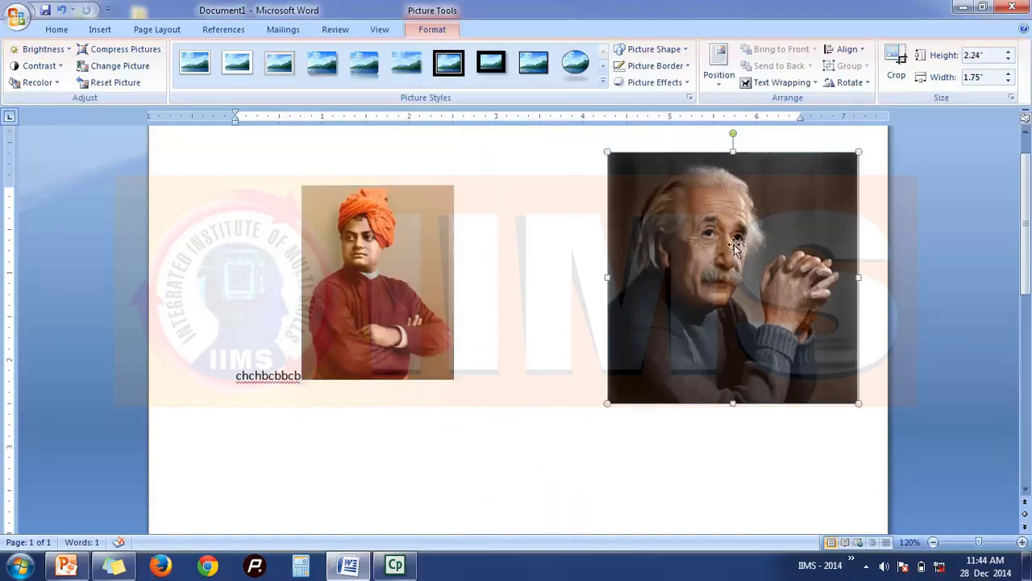
key(Delete)
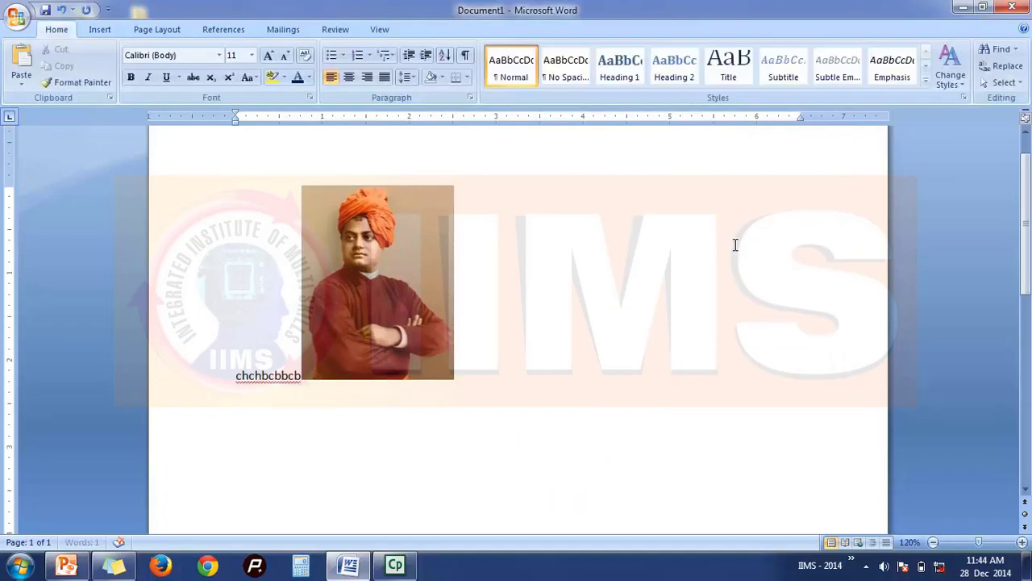
Set the inserted picture's text wrapping to In Front of Text.
click(375, 251)
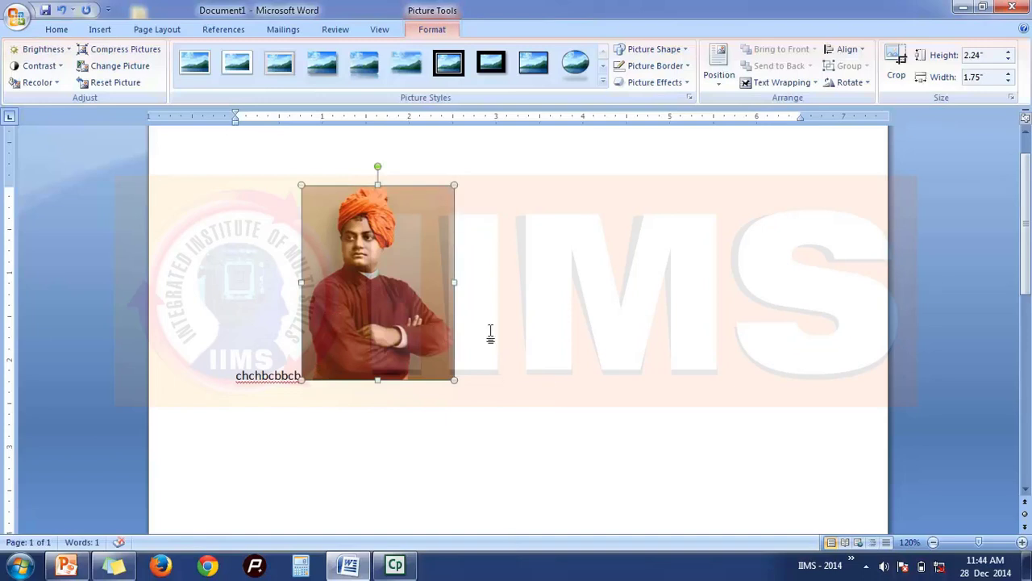
click(791, 84)
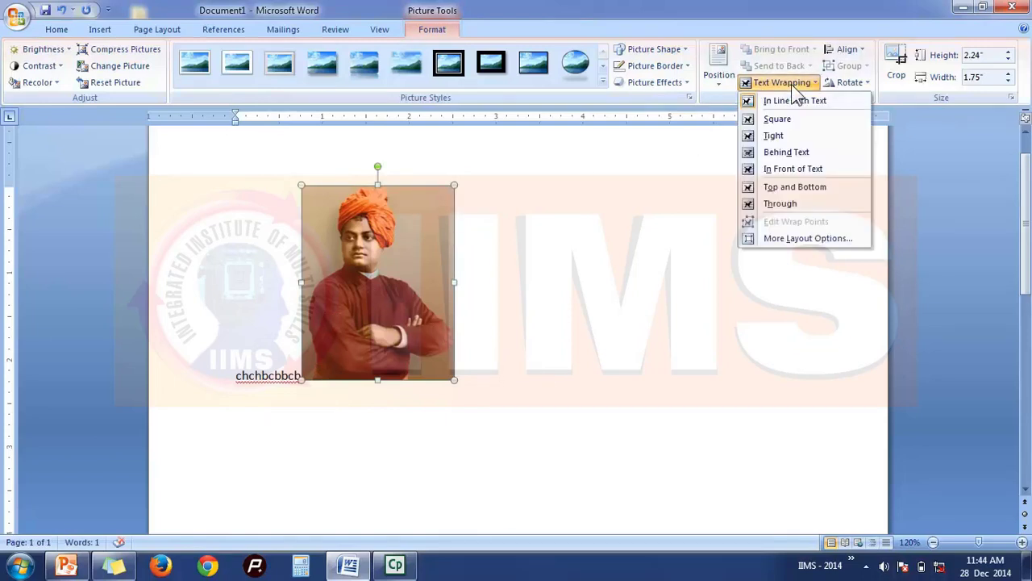
click(842, 169)
Move the picture to the right half of the page and enlarge it to about 3.03" high by 2.37" wide.
drag(405, 316, 721, 310)
drag(638, 362, 585, 432)
click(209, 338)
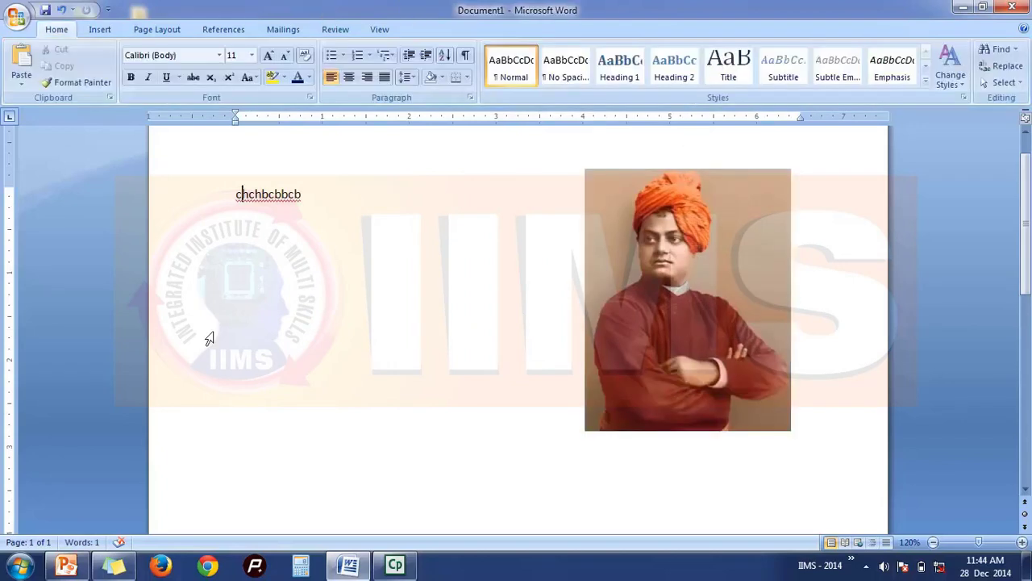
Set the picture's brightness to -10 %.
double_click(592, 242)
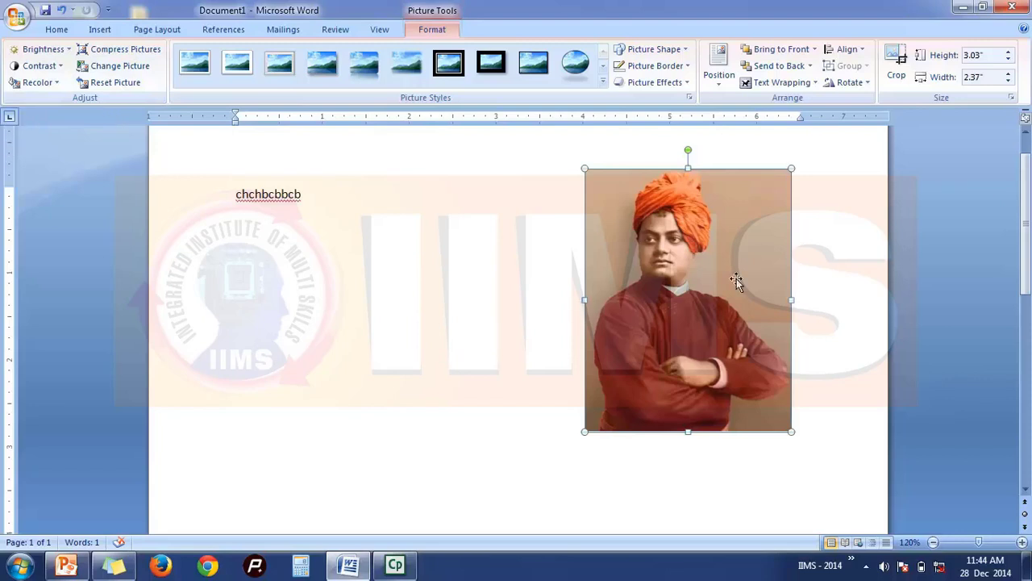
click(68, 49)
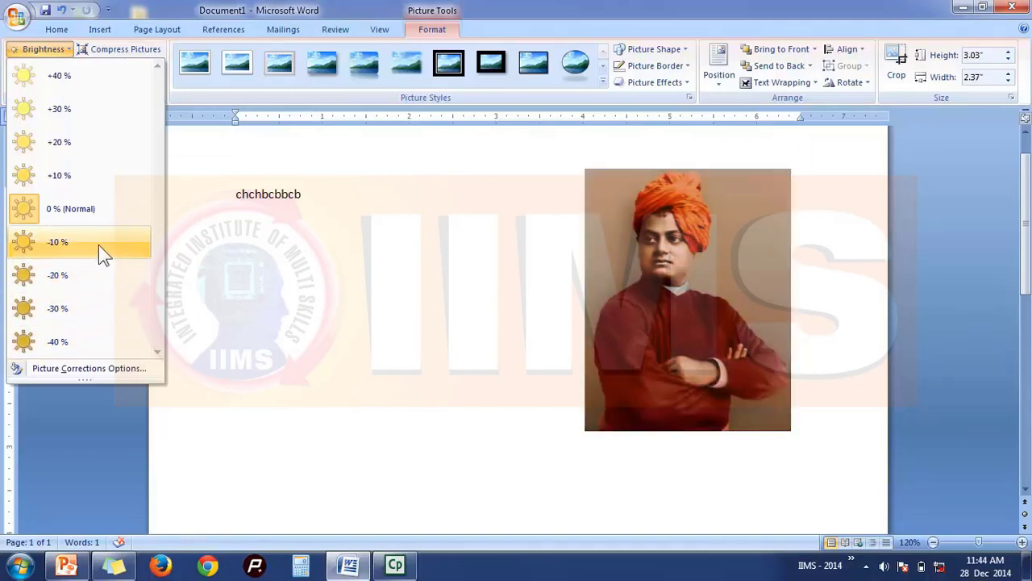
click(113, 246)
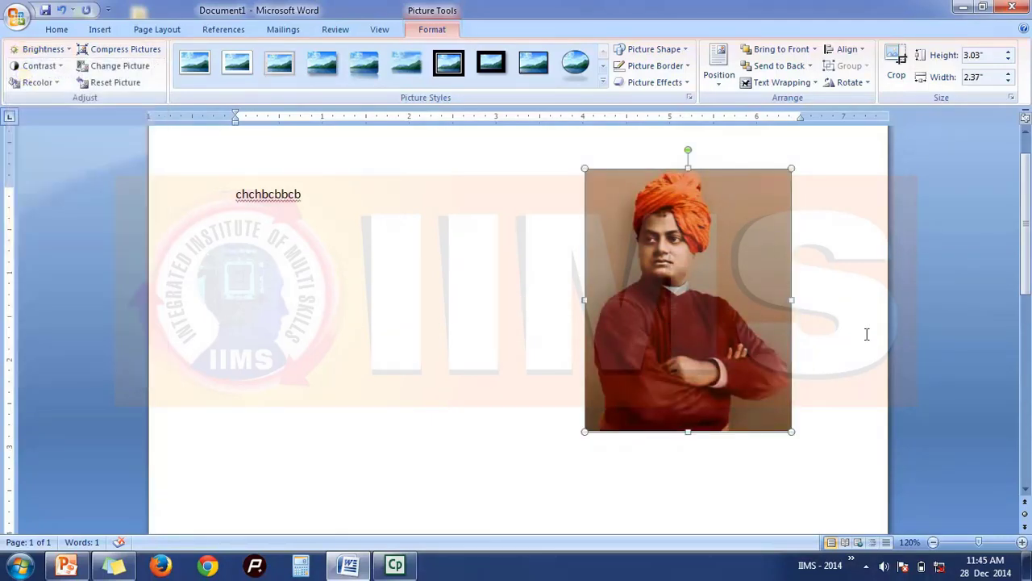
click(839, 333)
Set both the picture's contrast and its brightness to 0 % (Normal).
click(670, 326)
double_click(670, 326)
click(59, 68)
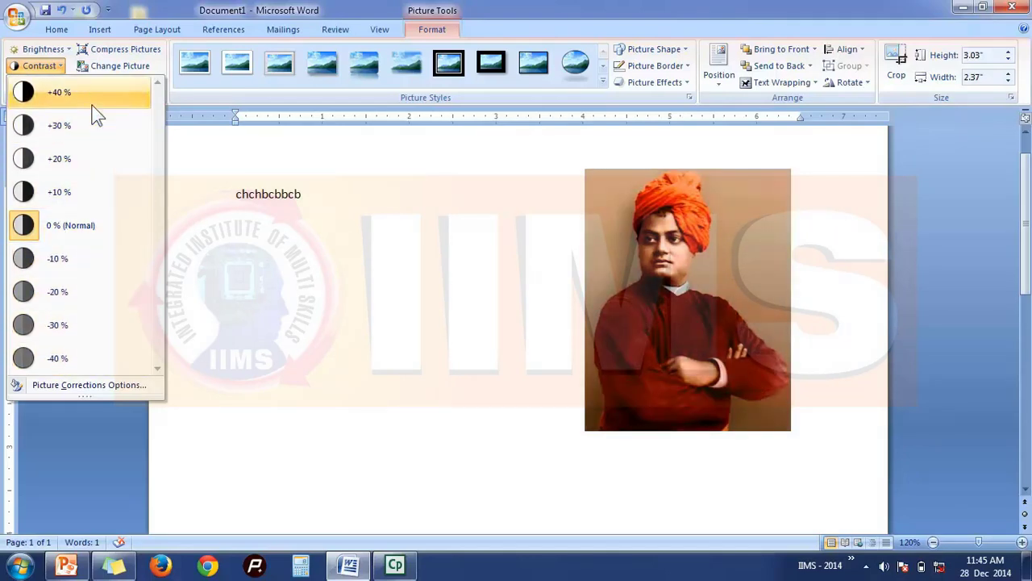
click(73, 228)
click(36, 66)
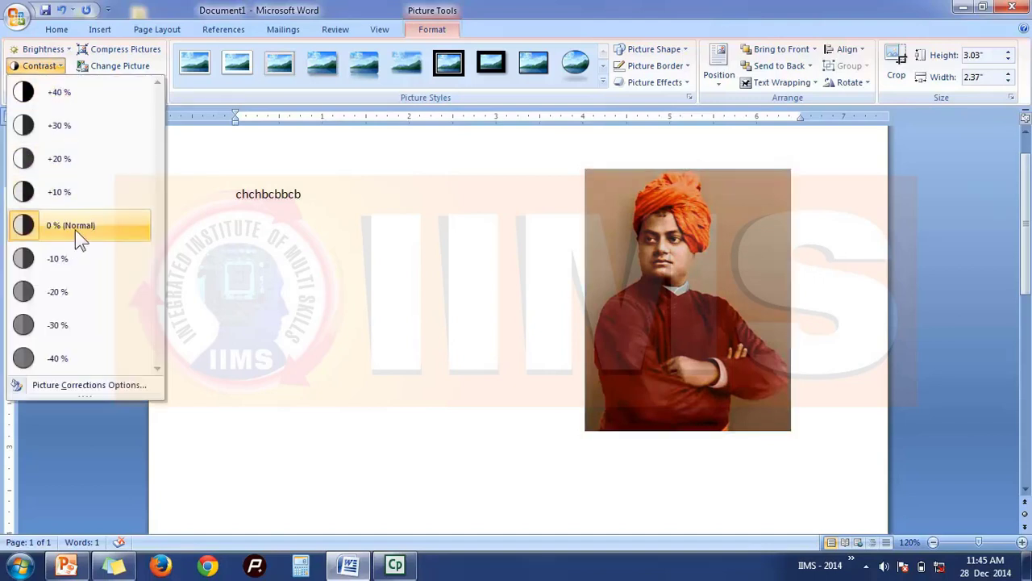
key(Escape)
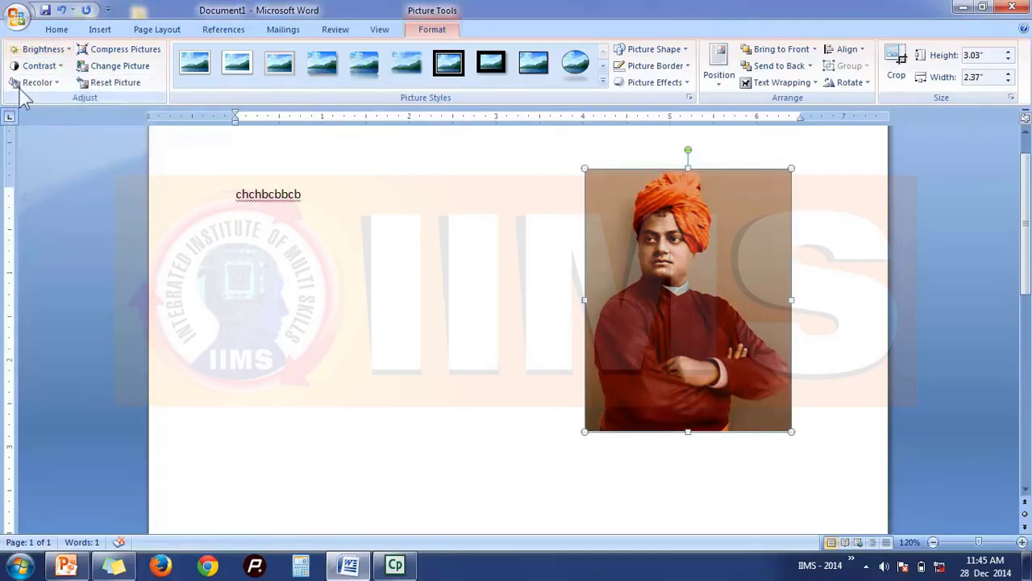
click(64, 55)
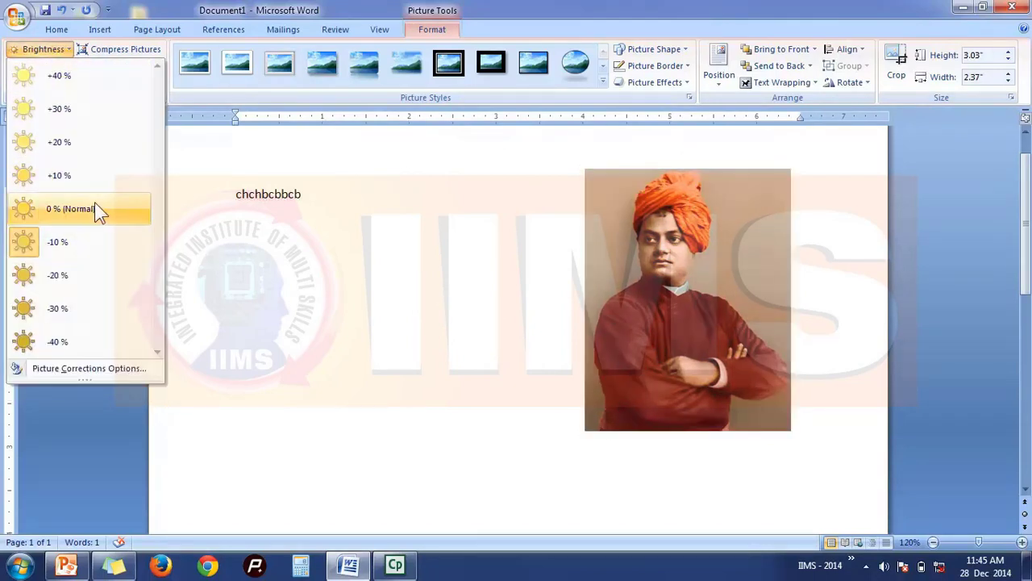
click(95, 208)
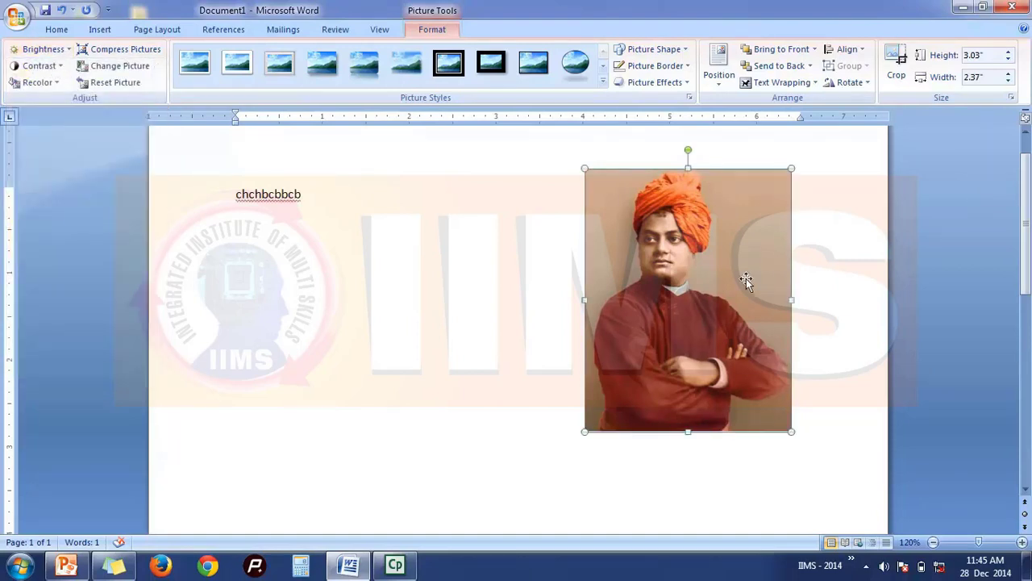
Recolor the picture with the orange dark variation and reset the picture to its original formatting.
click(55, 81)
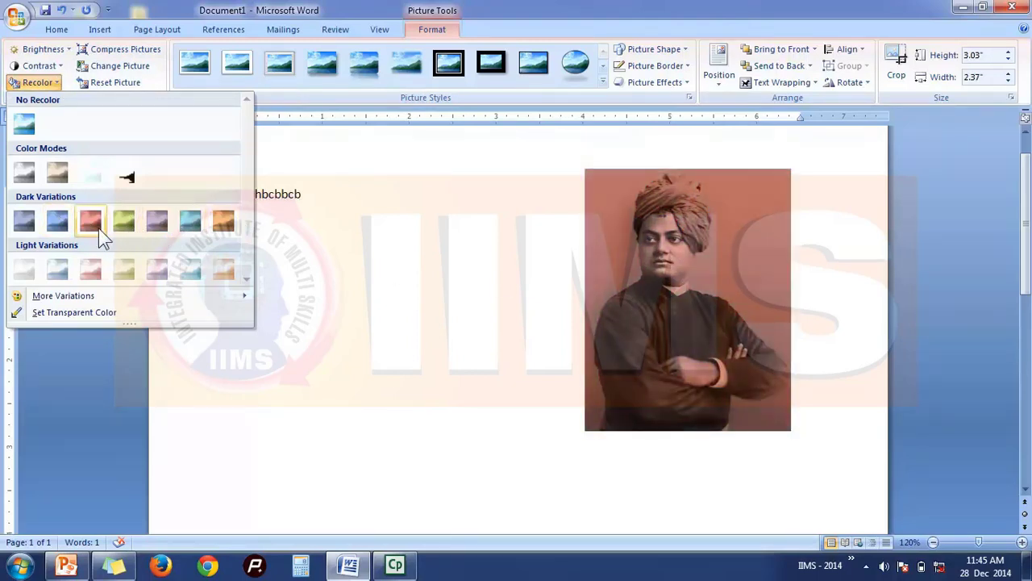
click(219, 224)
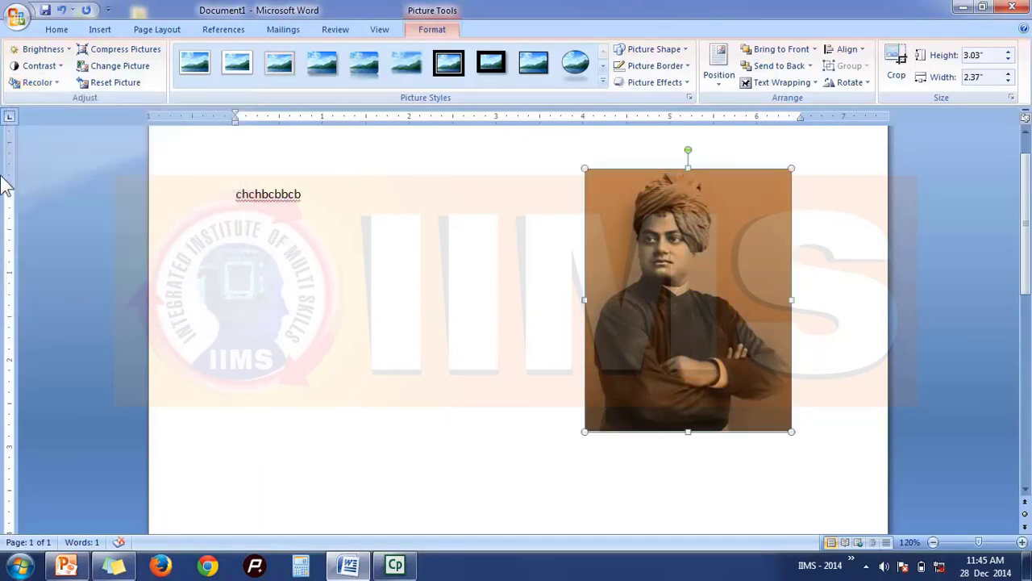
click(118, 89)
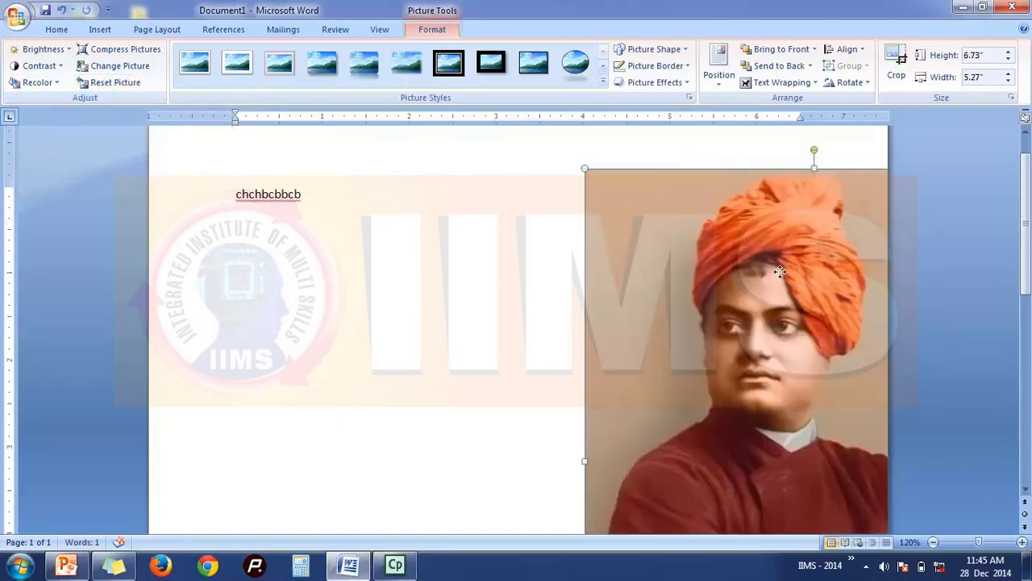
Resize the picture to about 3.32" high by 2.61" wide and place it to the right of the text.
drag(780, 272, 439, 89)
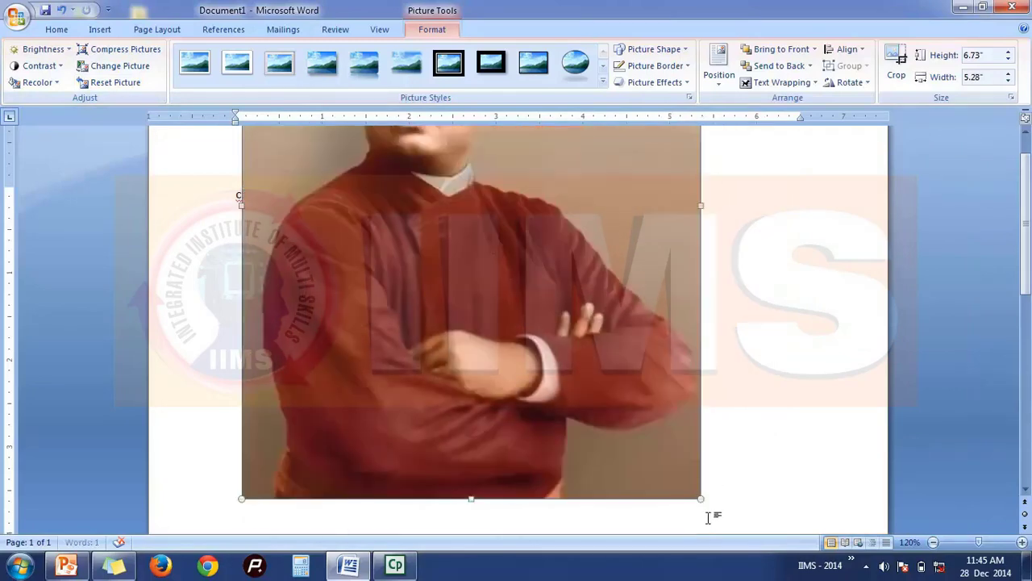
drag(701, 498, 808, 467)
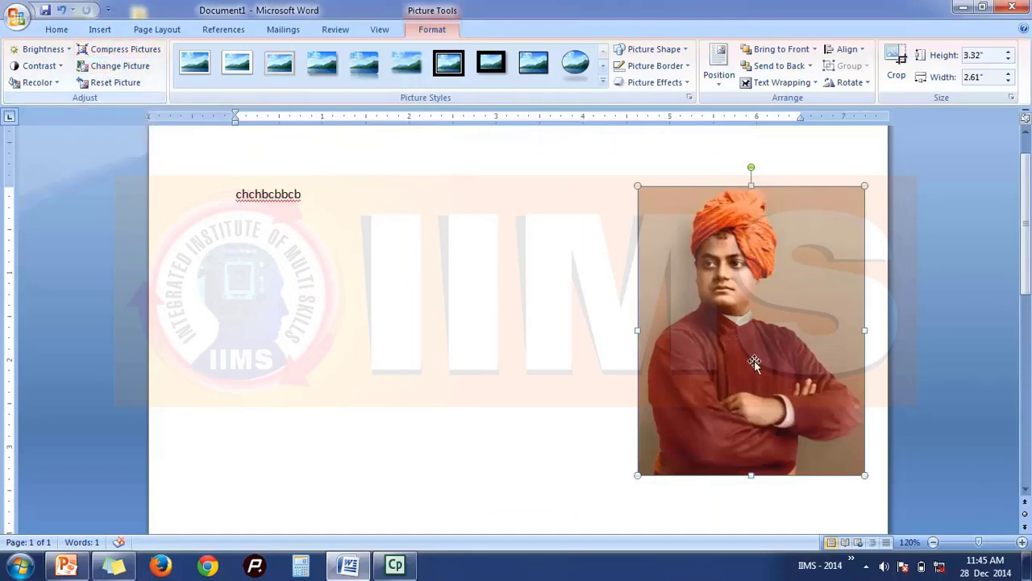
drag(754, 361, 636, 363)
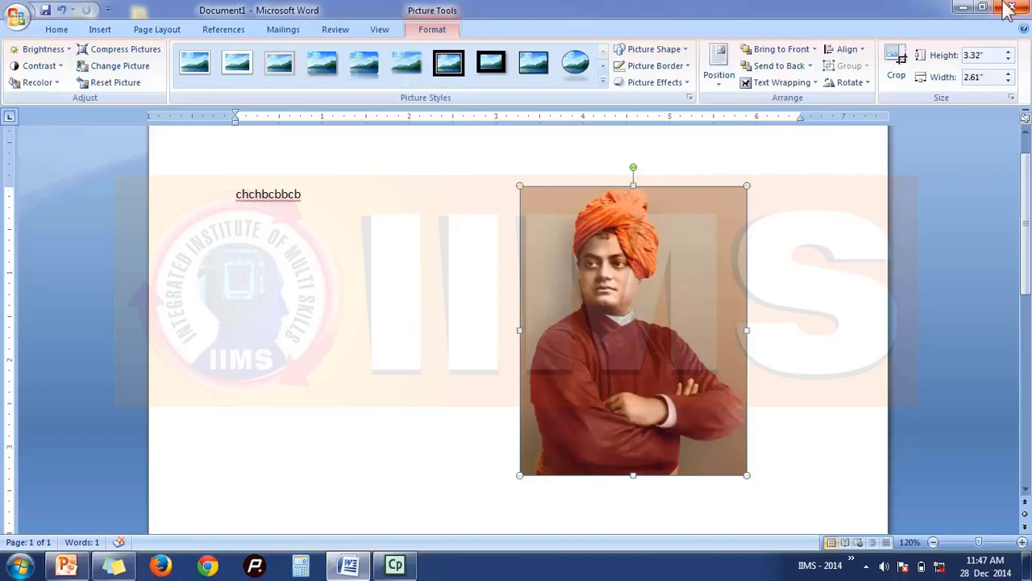
Compress the picture with the settings applied to selected pictures only.
click(133, 52)
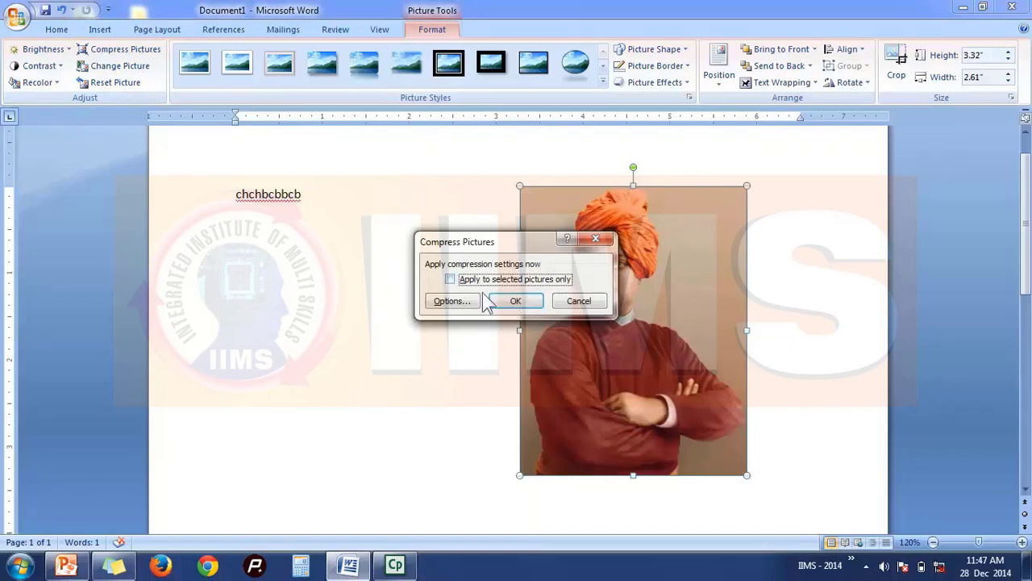
click(454, 279)
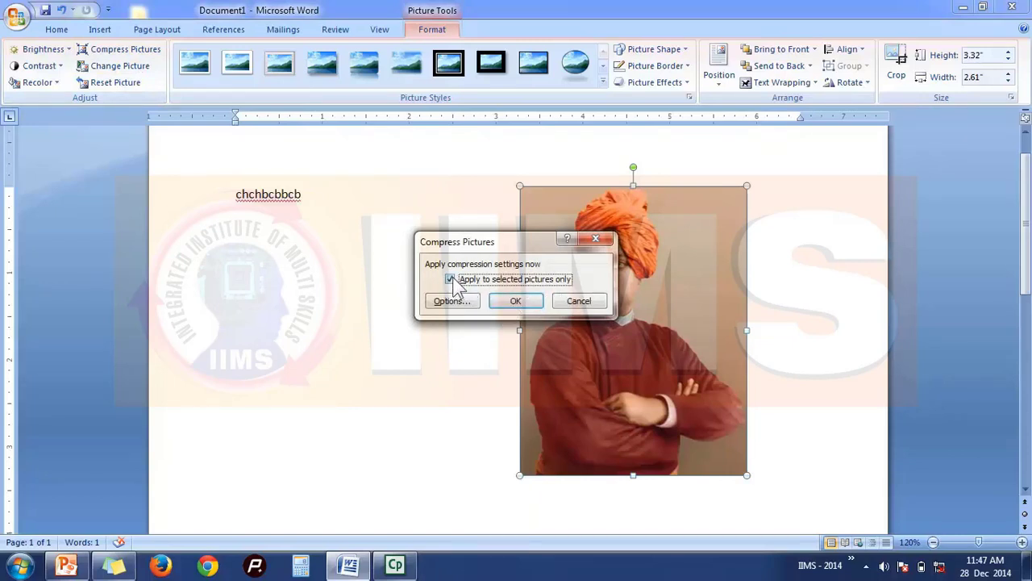
click(528, 302)
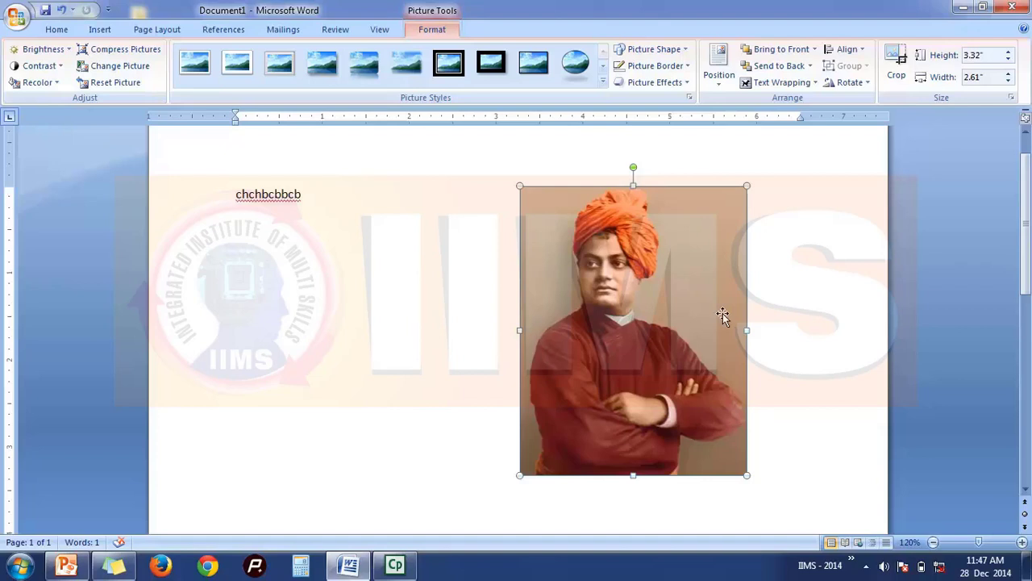
scroll(710, 306, down, 3)
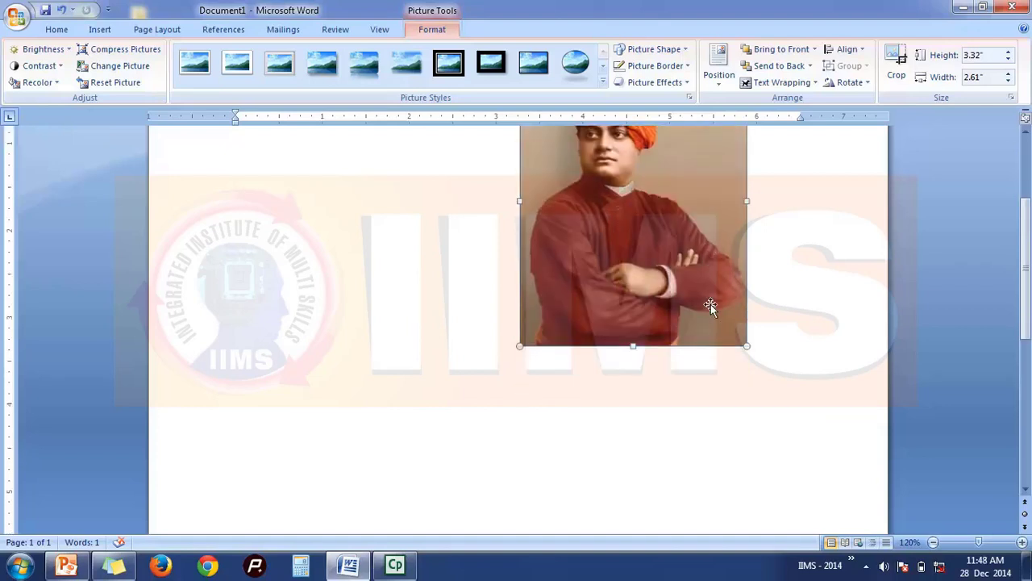
scroll(711, 307, up, 4)
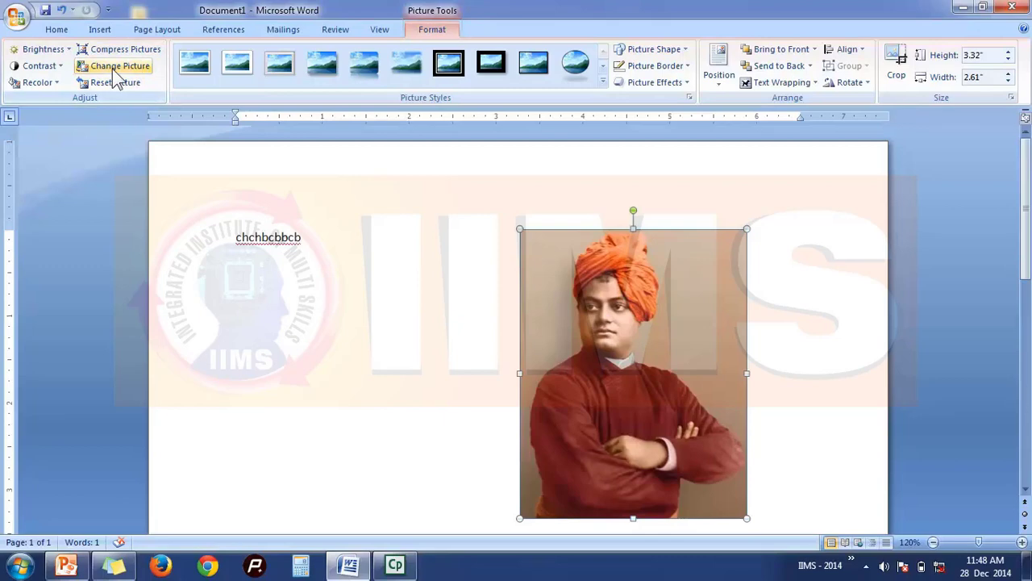
Replace the portrait with the image amitabh-bachchan-680631l from the Images folder, and undo the replacement.
scroll(669, 310, down, 1)
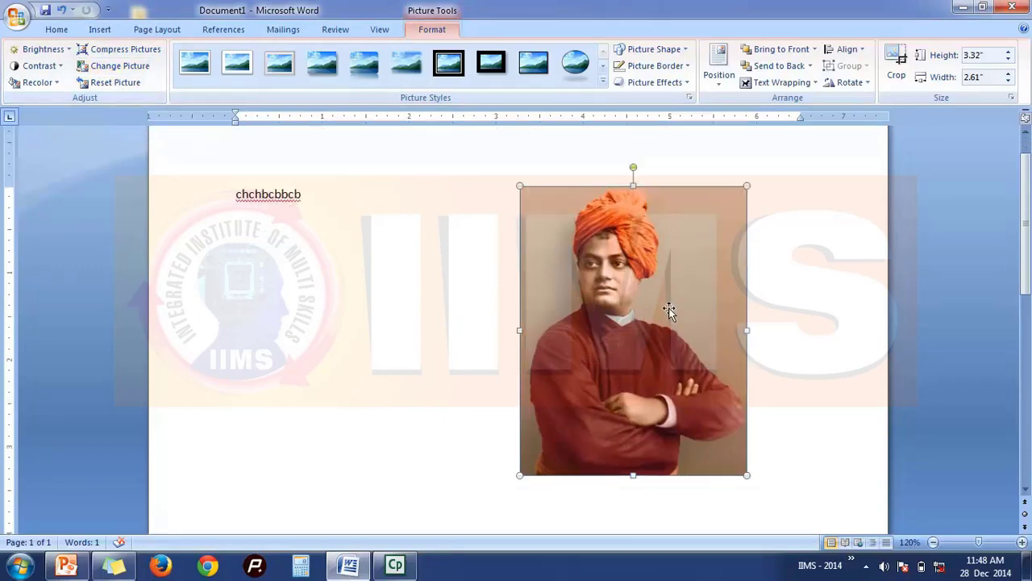
click(92, 69)
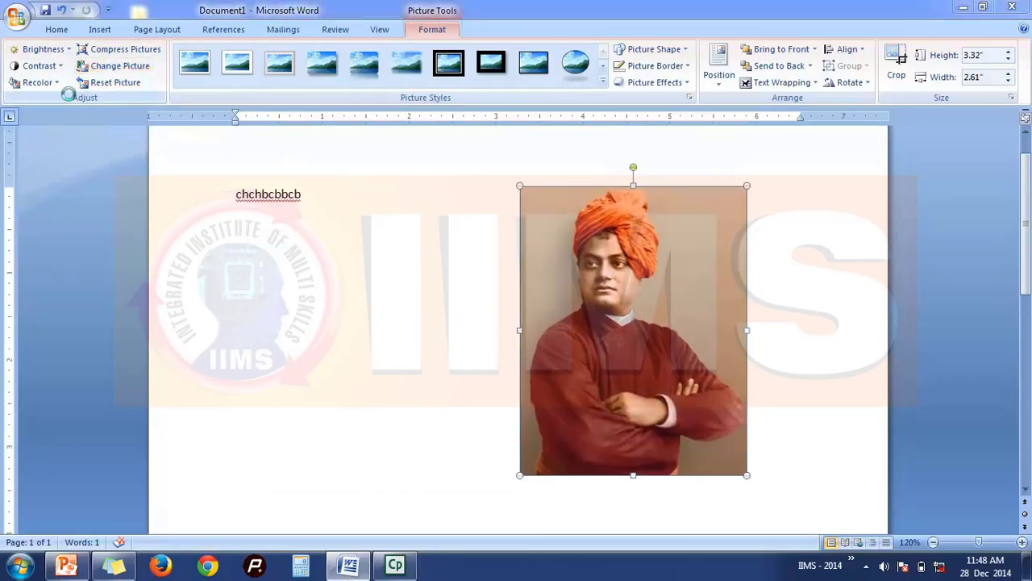
drag(743, 245, 742, 284)
click(690, 262)
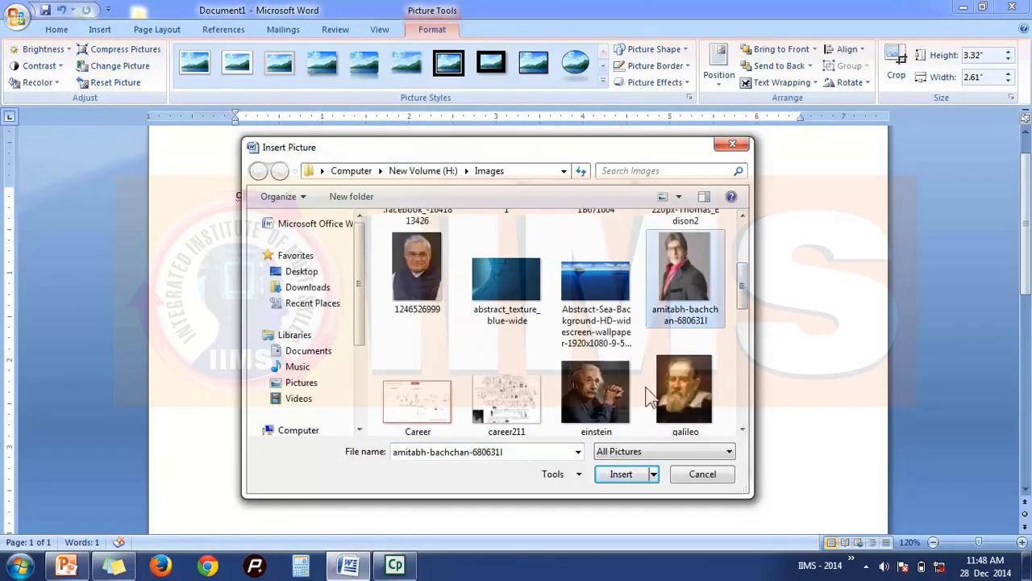
click(631, 477)
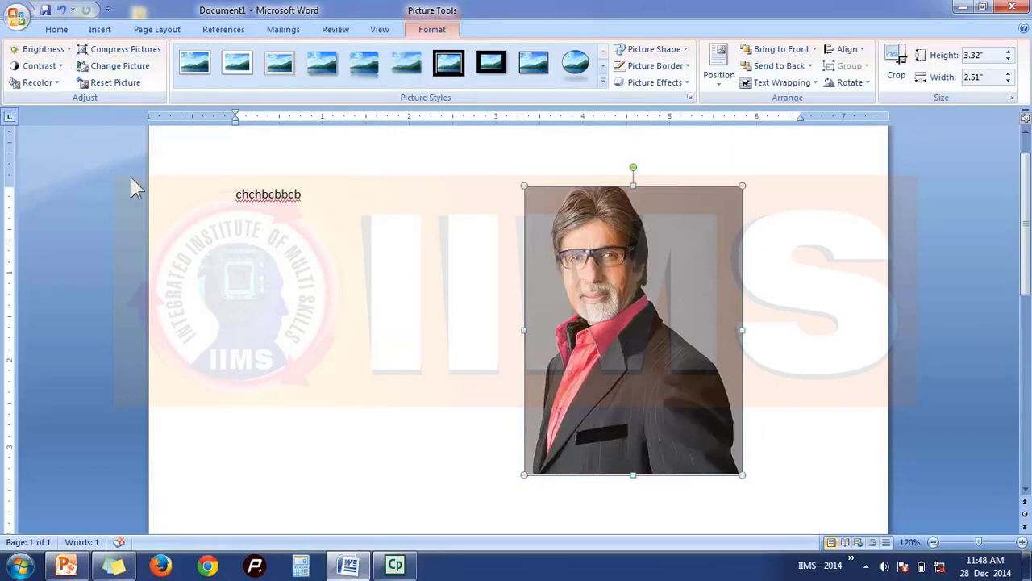
click(61, 11)
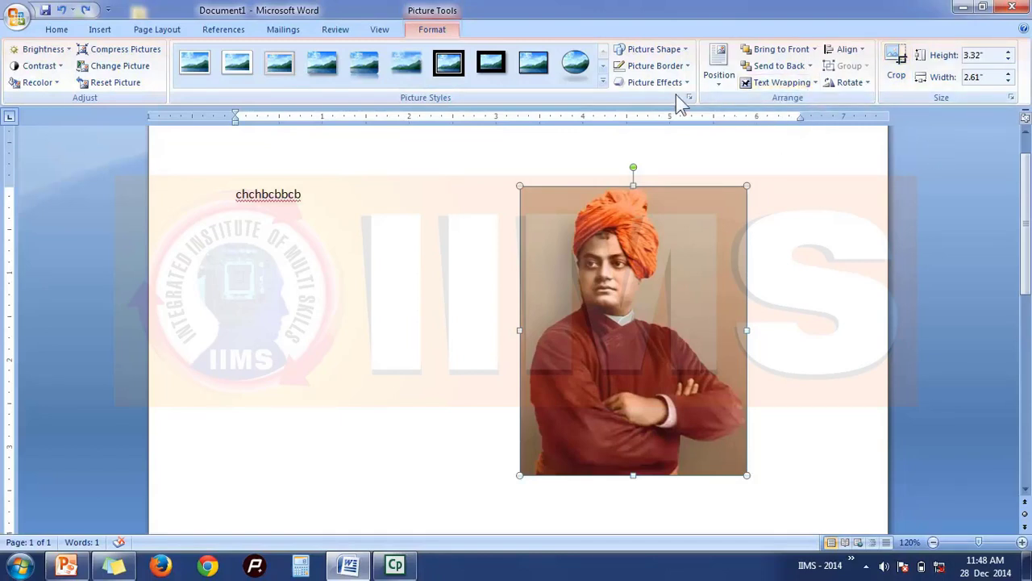
Move the picture horizontally closer to the text and view the available position layouts.
drag(644, 345, 550, 345)
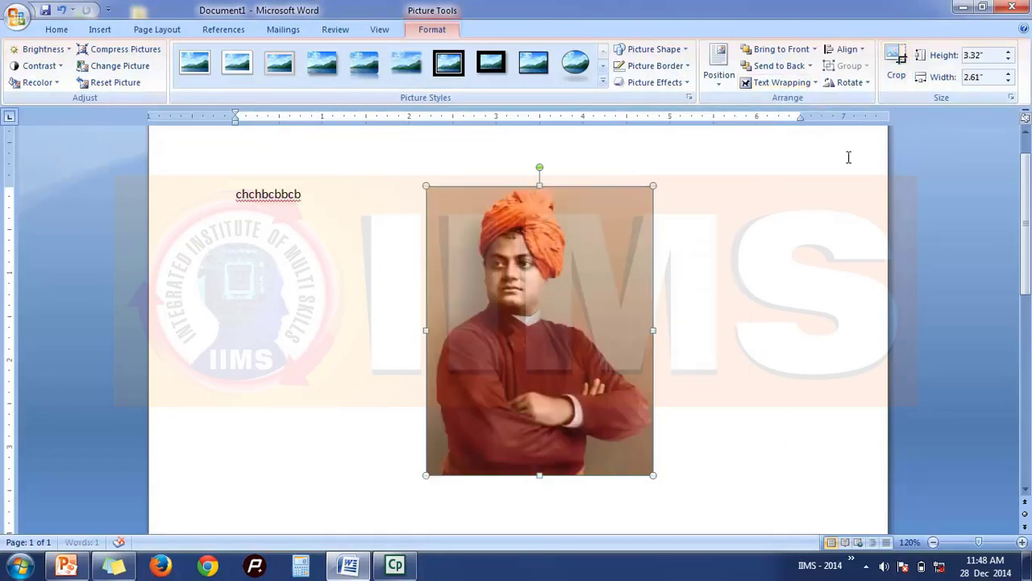
click(721, 80)
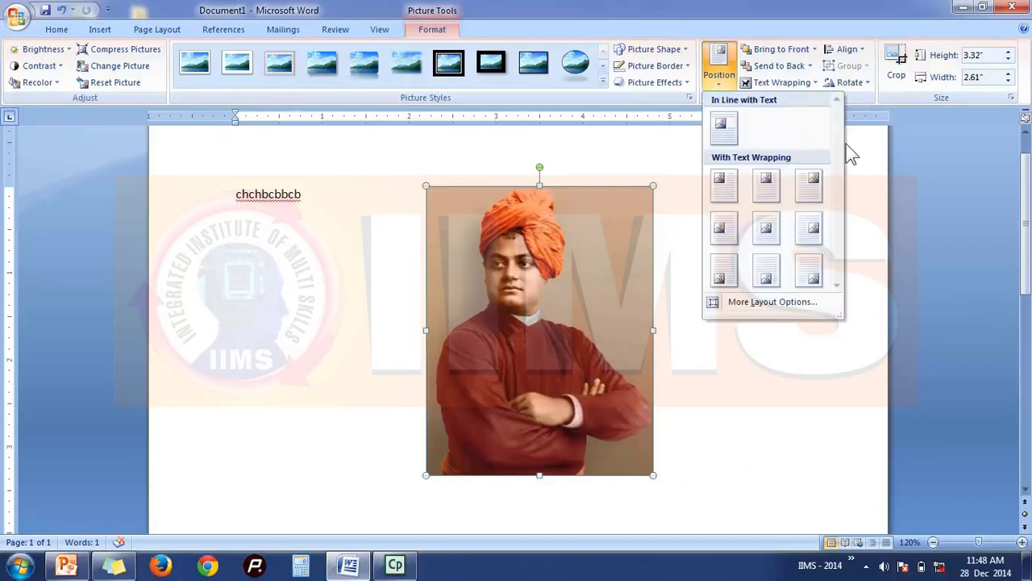
click(942, 208)
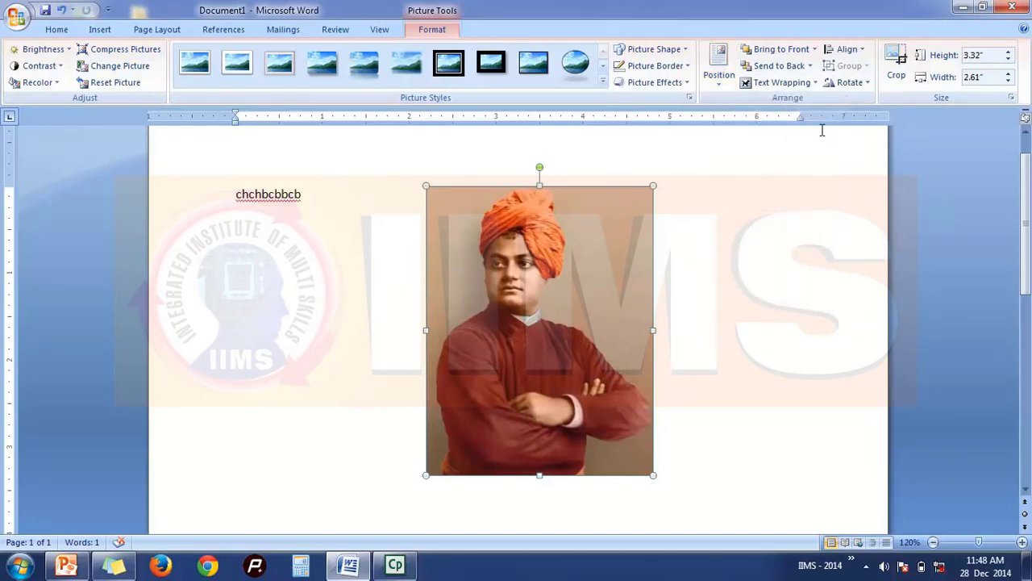
Rotate the picture right by 90° and back left by 90°, and repeat both rotations once more.
click(847, 83)
click(686, 350)
click(854, 83)
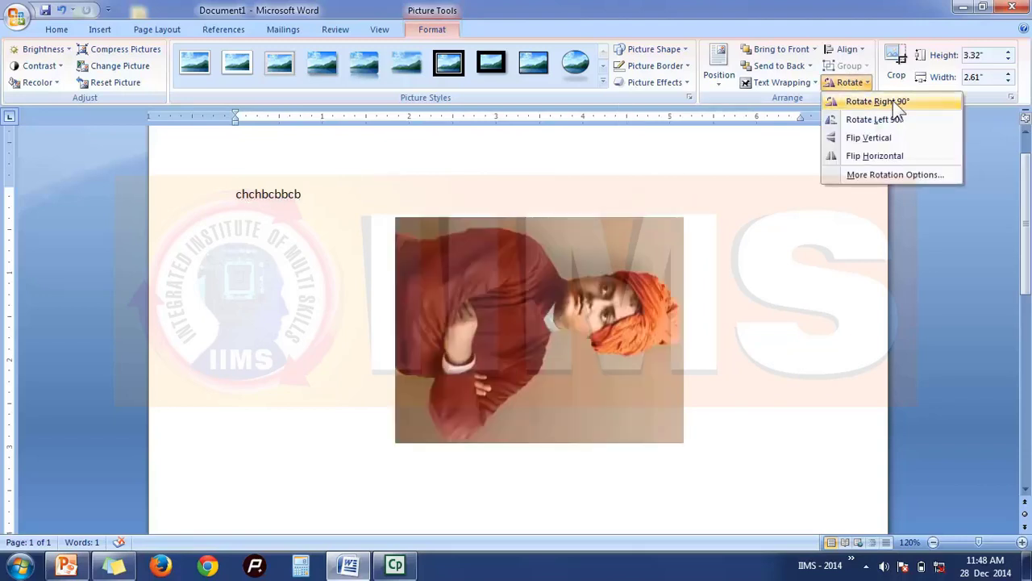
click(918, 102)
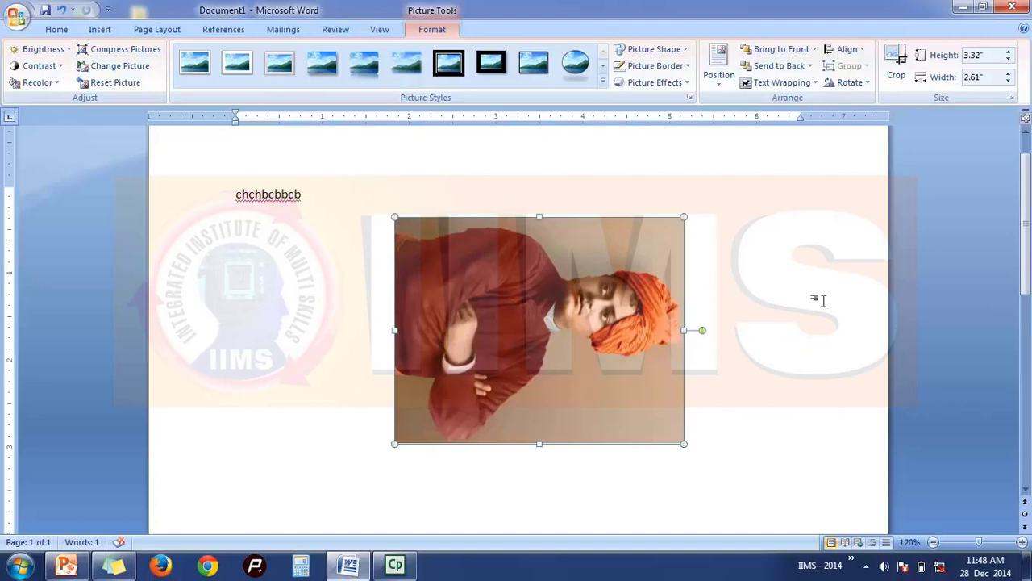
click(851, 82)
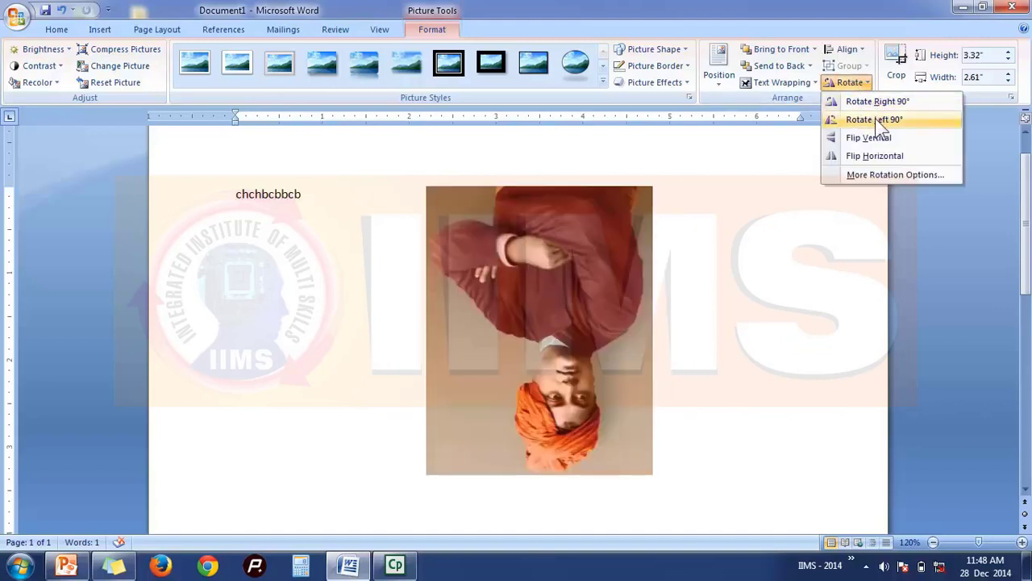
click(876, 121)
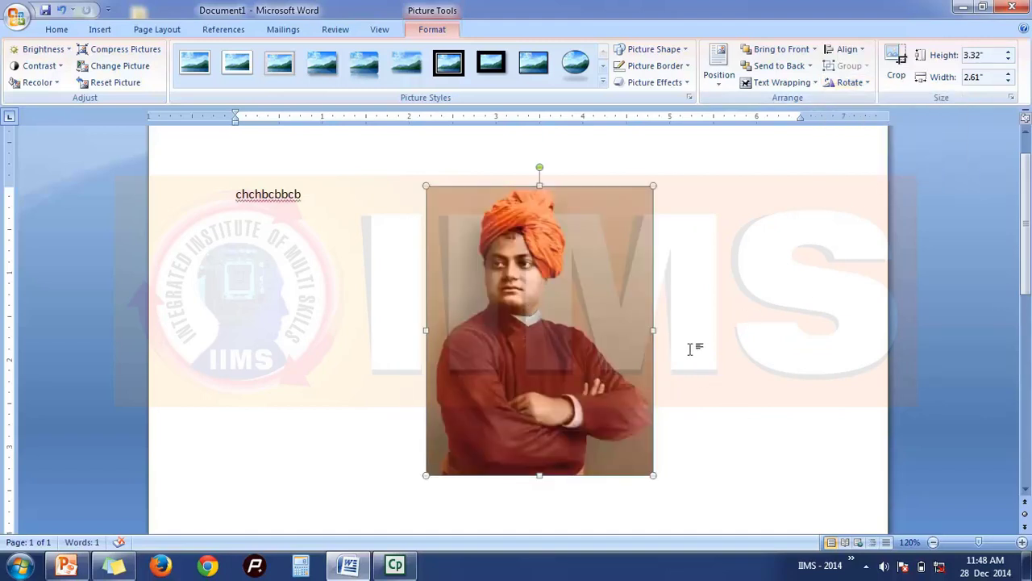
click(851, 82)
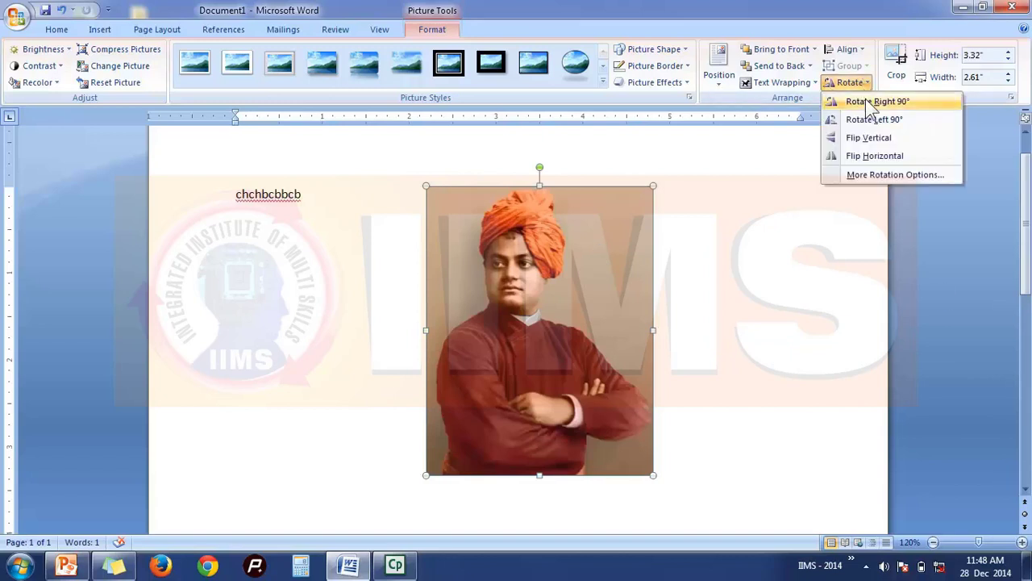
click(855, 101)
click(851, 82)
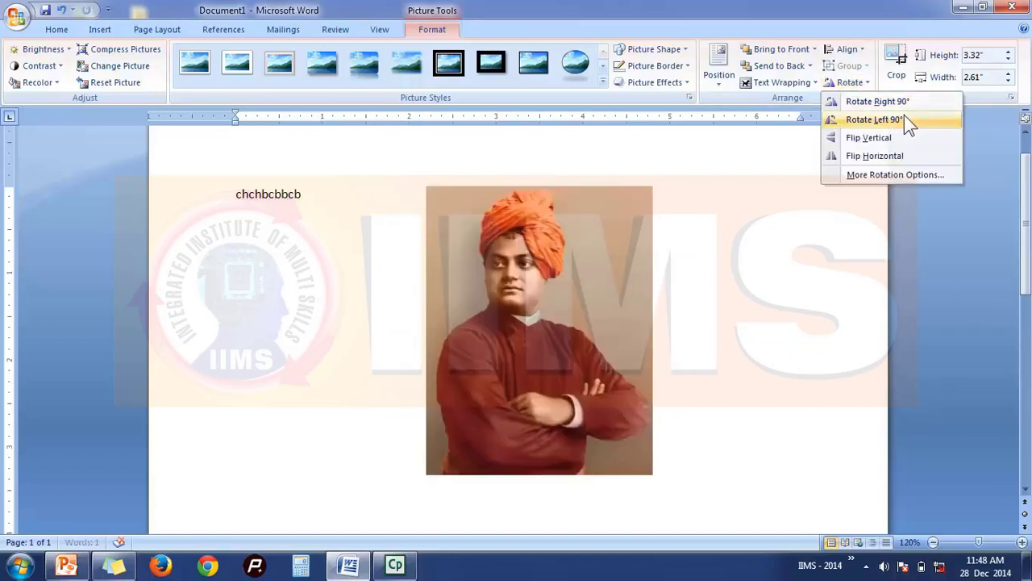
click(902, 119)
Preview a vertical flip, flip the picture horizontally, and flip it horizontally again to restore its orientation.
click(850, 83)
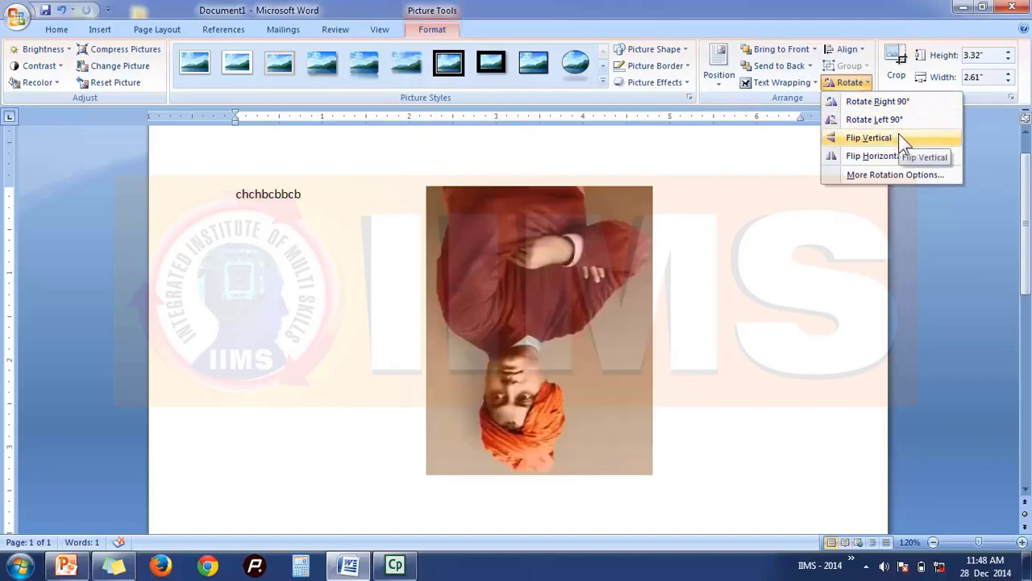
click(831, 389)
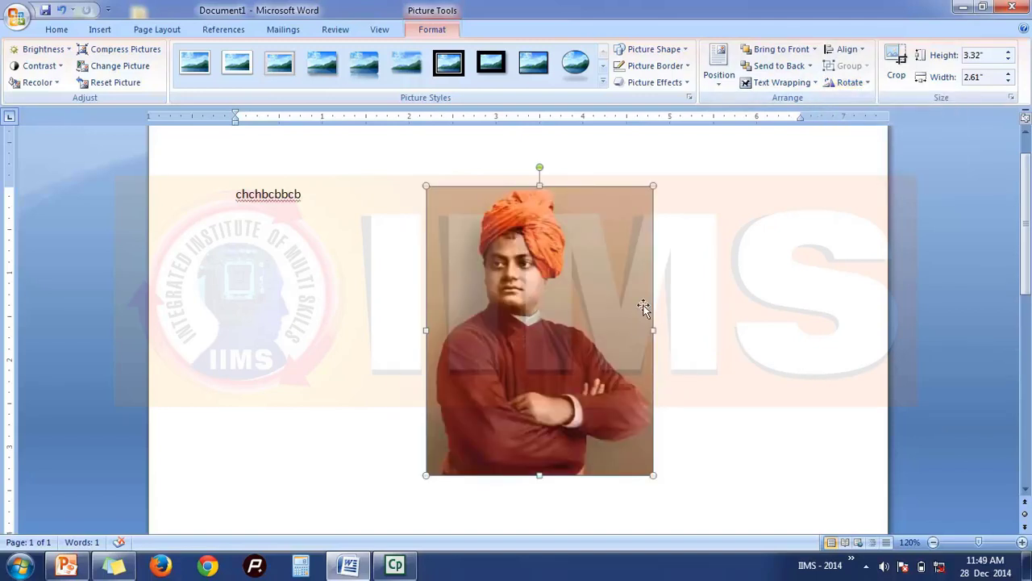
click(851, 82)
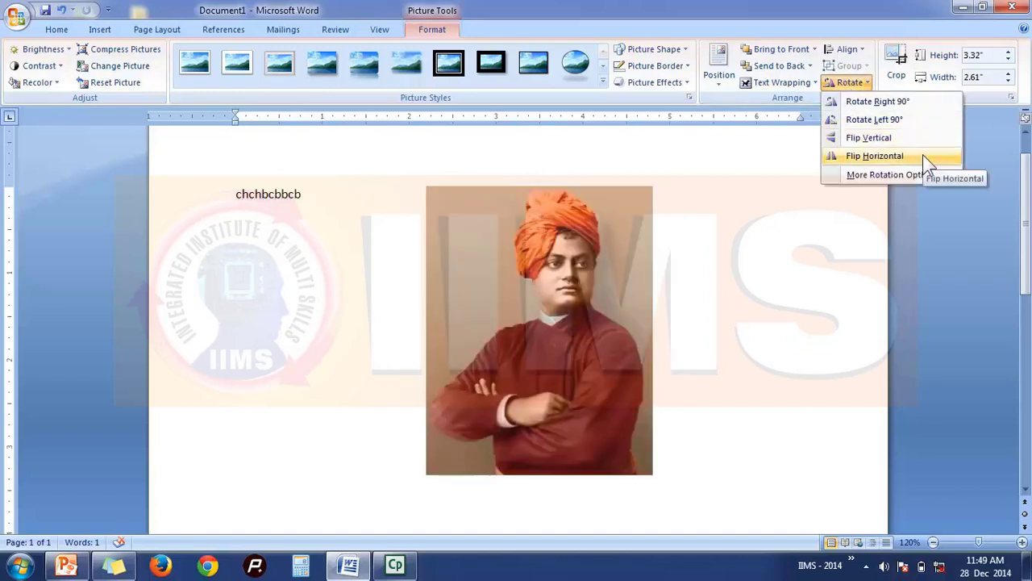
click(922, 154)
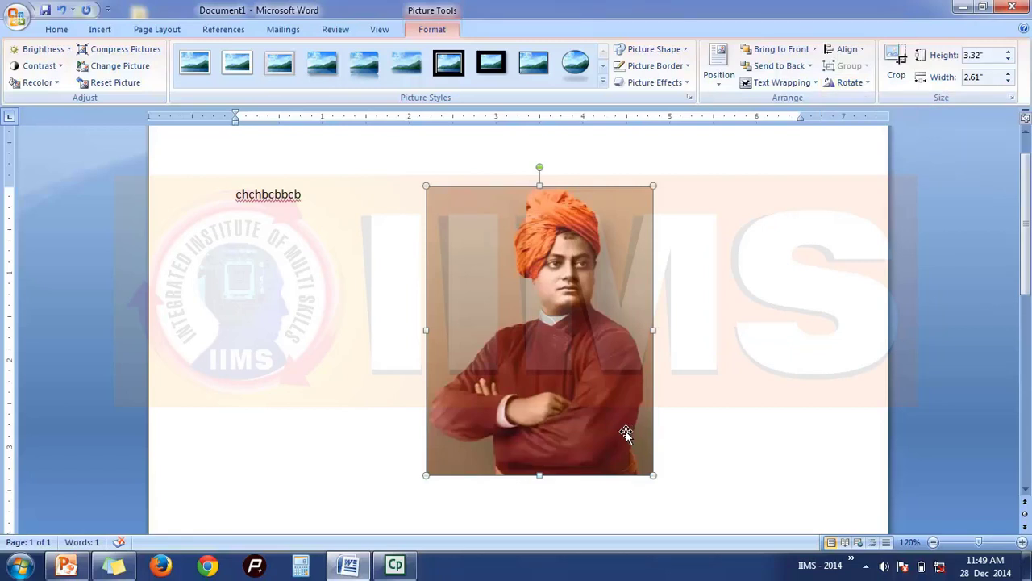
click(868, 83)
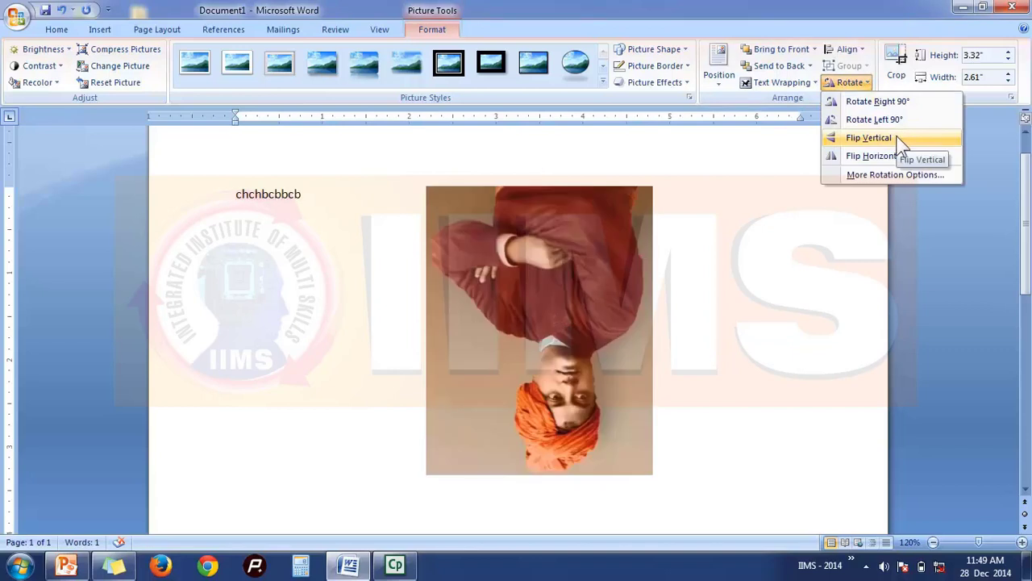
click(899, 157)
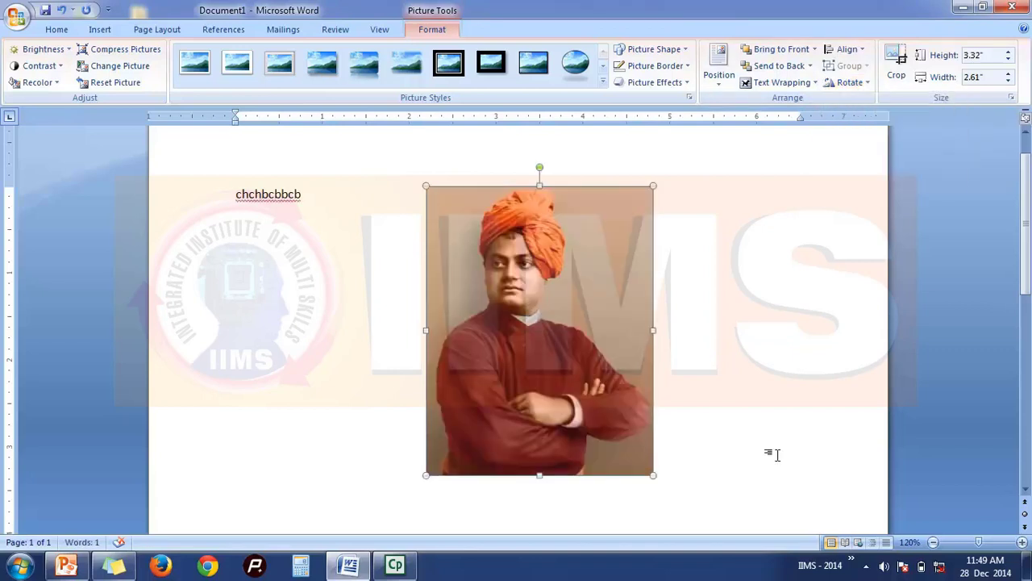
Set the picture's height to 2.9" through the additional rotation and size options, with the aspect ratio locked.
click(847, 83)
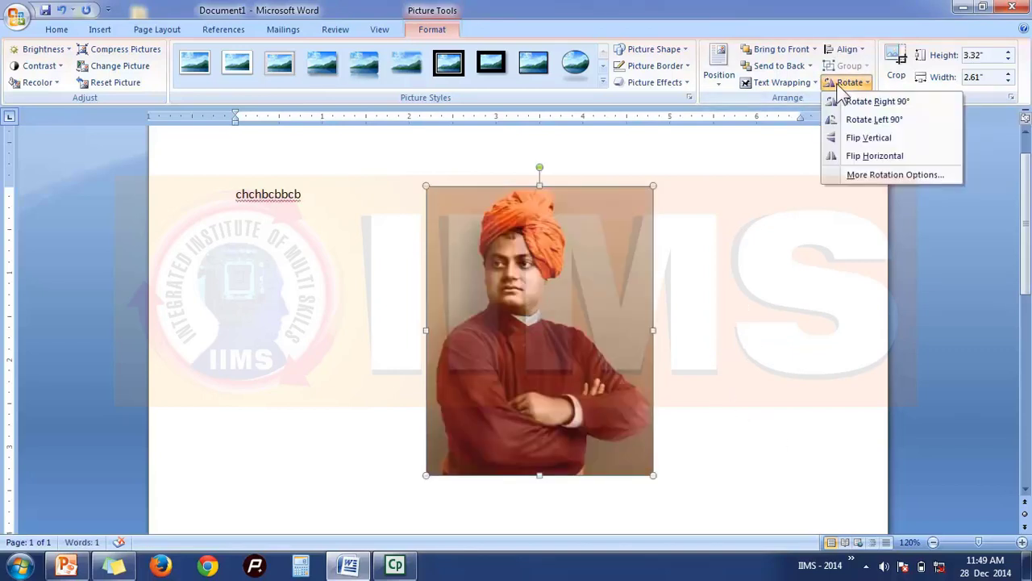
click(889, 175)
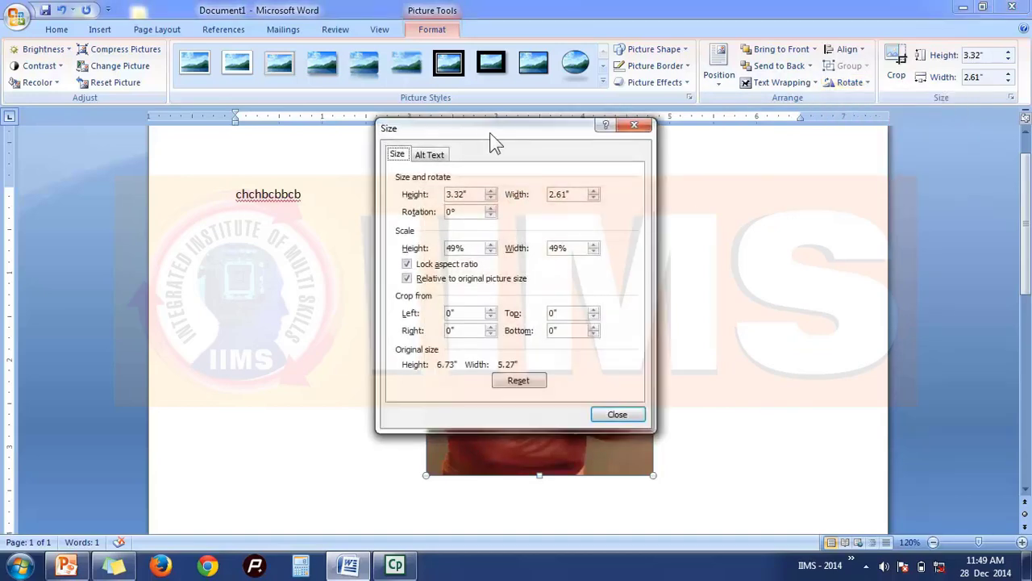
drag(489, 132, 812, 166)
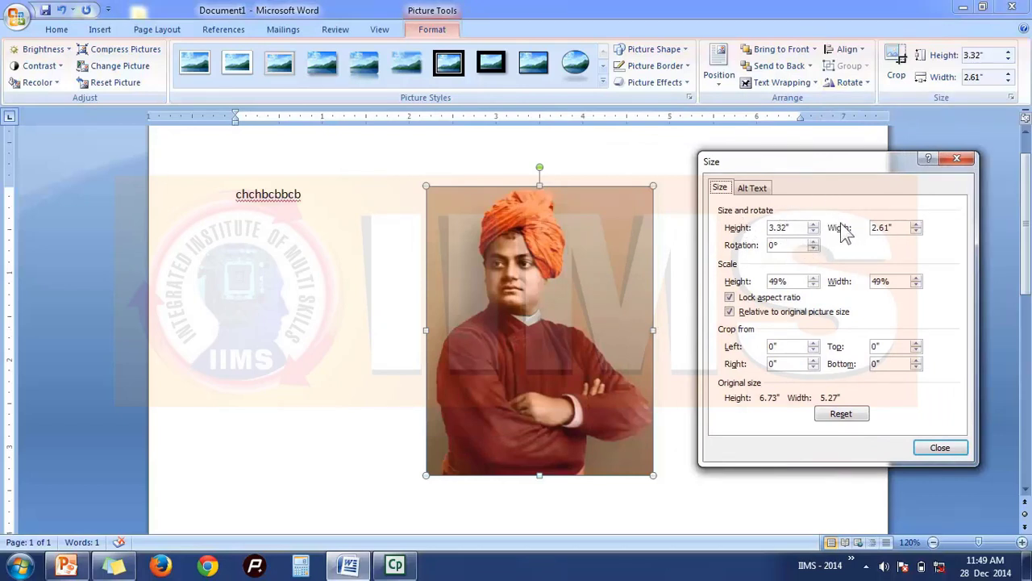
click(812, 224)
click(813, 224)
click(813, 224)
click(813, 225)
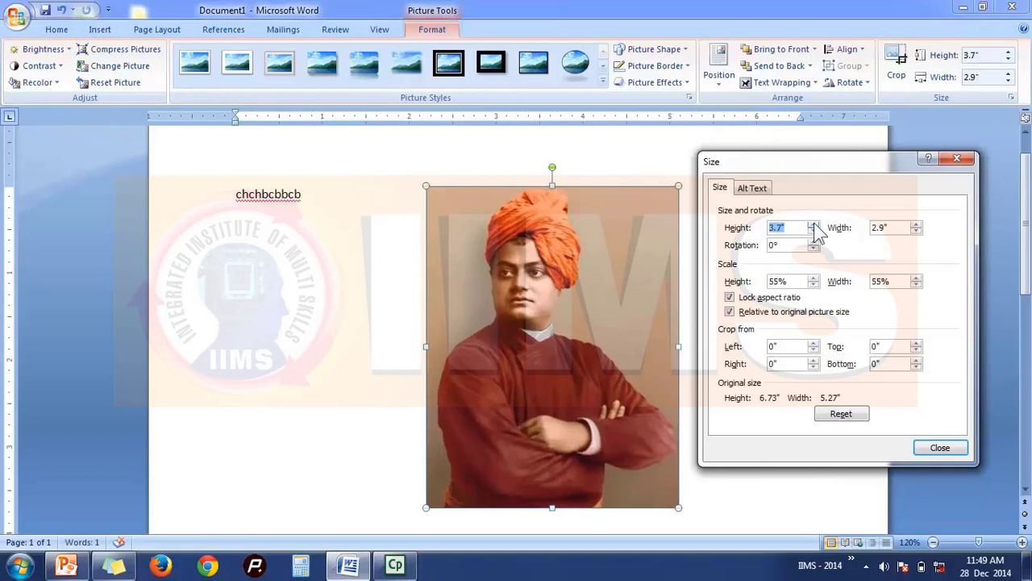
click(812, 232)
click(813, 231)
click(813, 231)
click(813, 232)
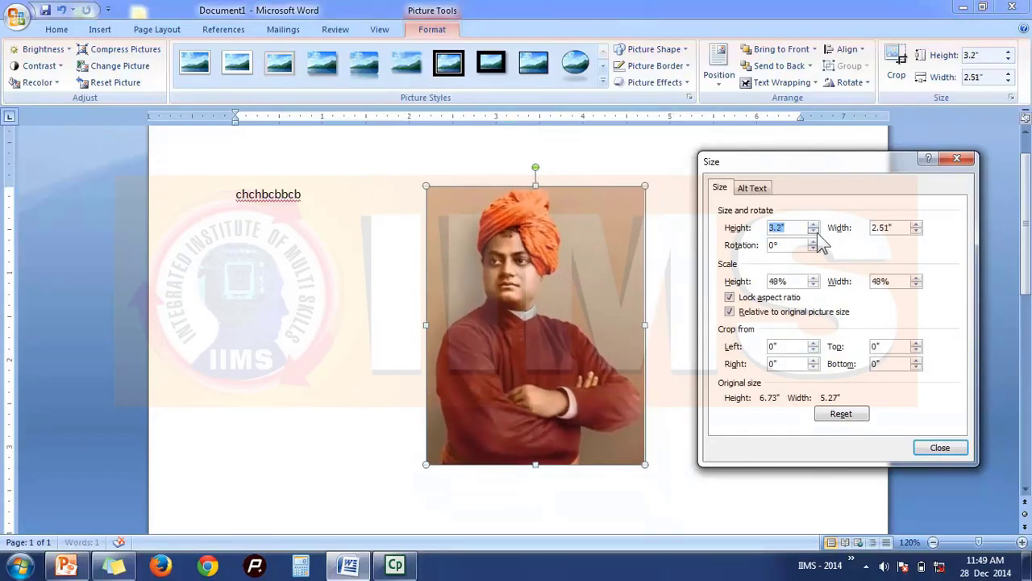
click(813, 231)
click(813, 232)
click(813, 232)
click(813, 232)
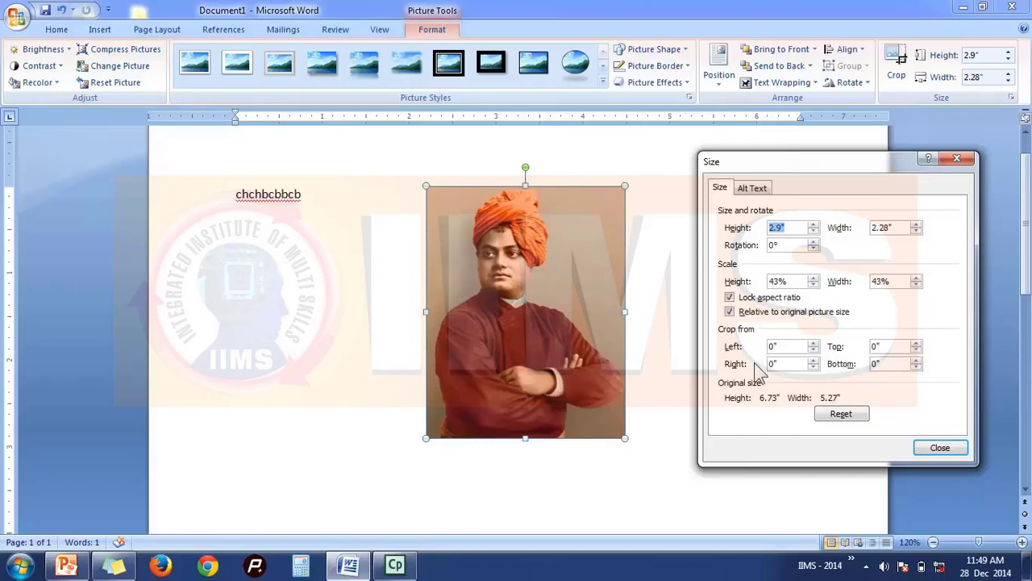
Set the picture's crop from the right to -0.1" and close the size settings.
click(813, 361)
drag(813, 361, 815, 375)
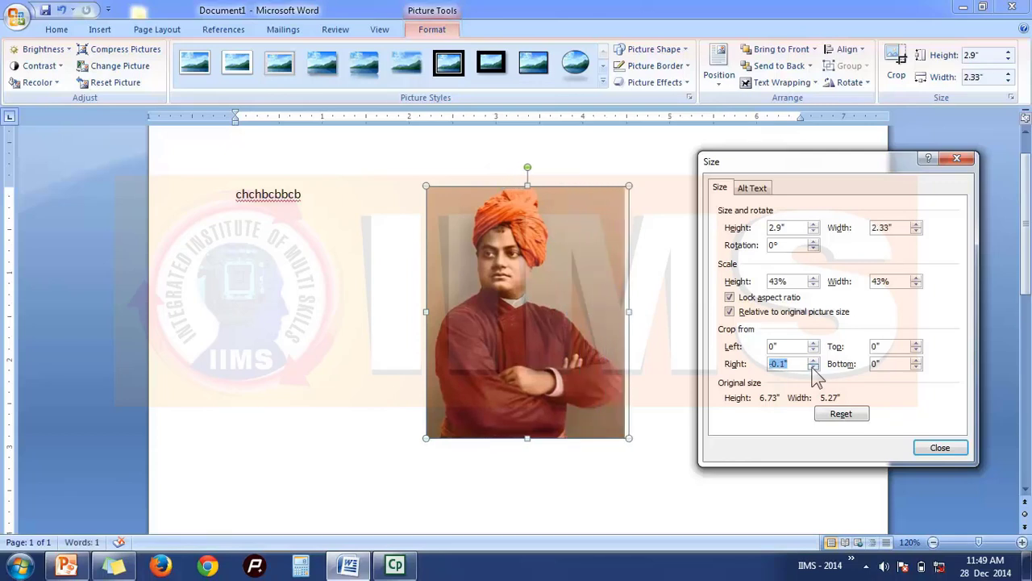
click(941, 449)
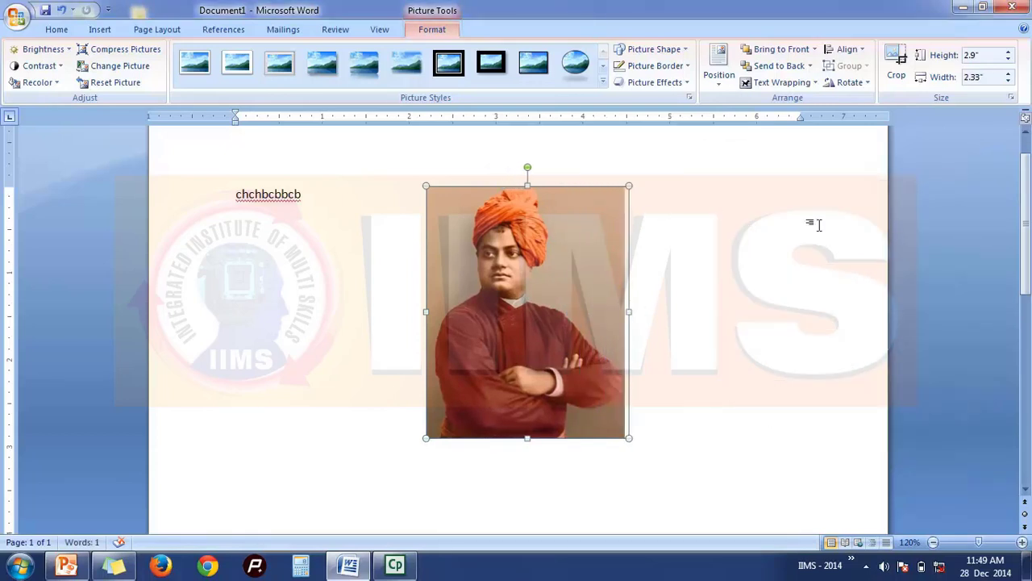
Reselect the picture and view its alignment options without applying any.
click(723, 288)
click(558, 245)
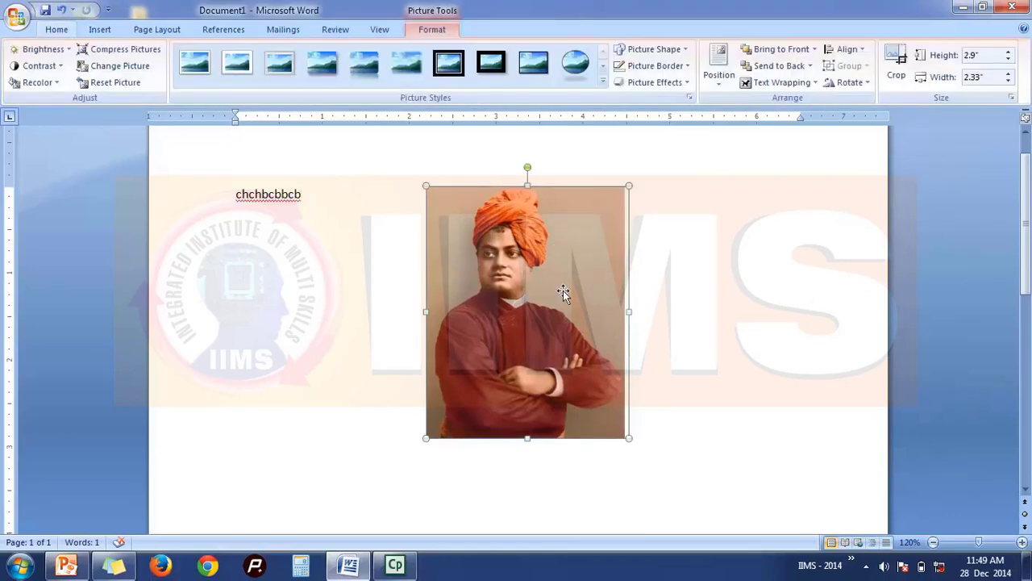
click(844, 51)
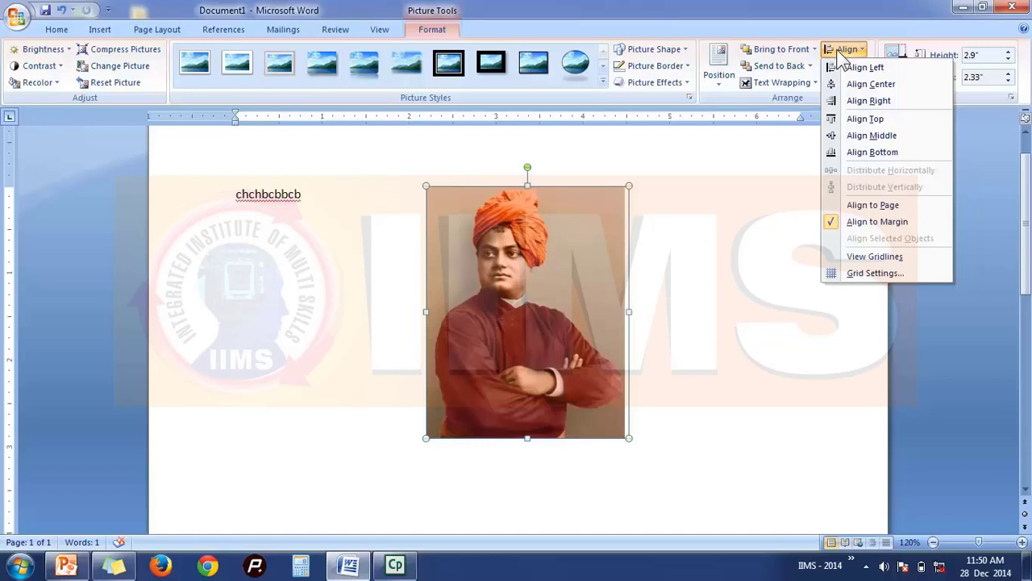
click(608, 252)
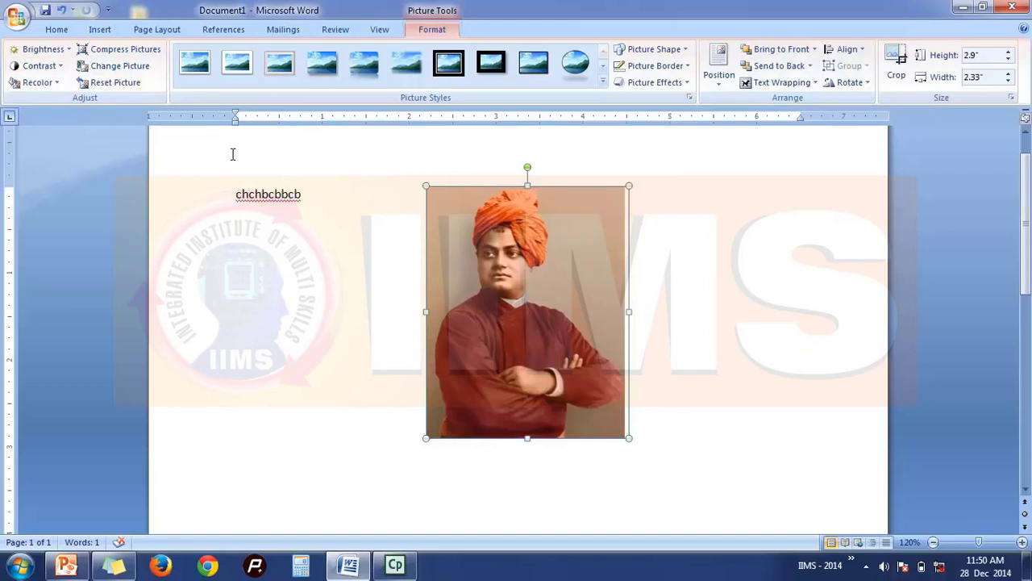
Insert the image amitabh-bachchan-680631l from the Images folder as a second picture in the document.
click(111, 32)
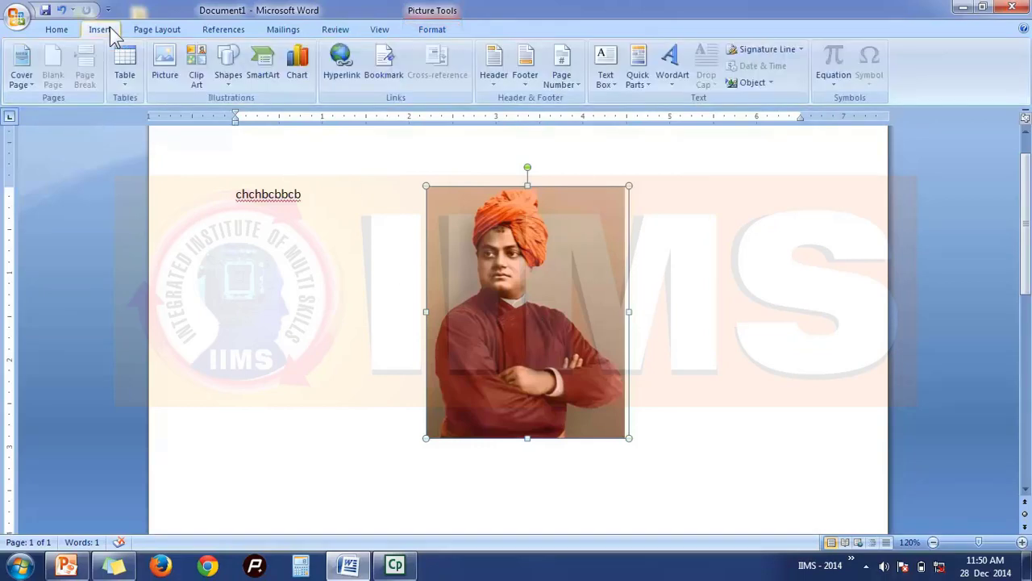
click(164, 66)
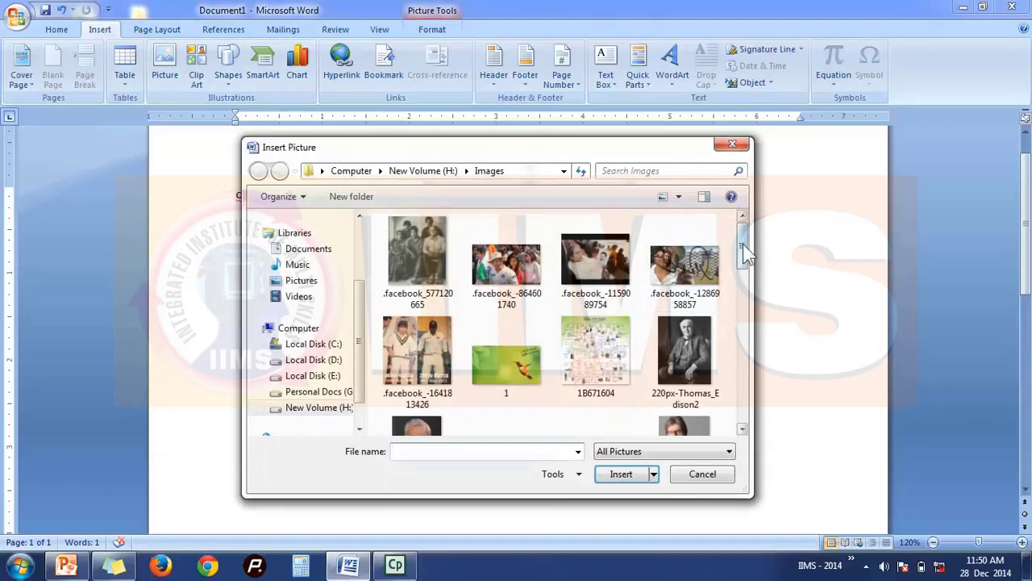
drag(742, 242, 742, 282)
click(685, 310)
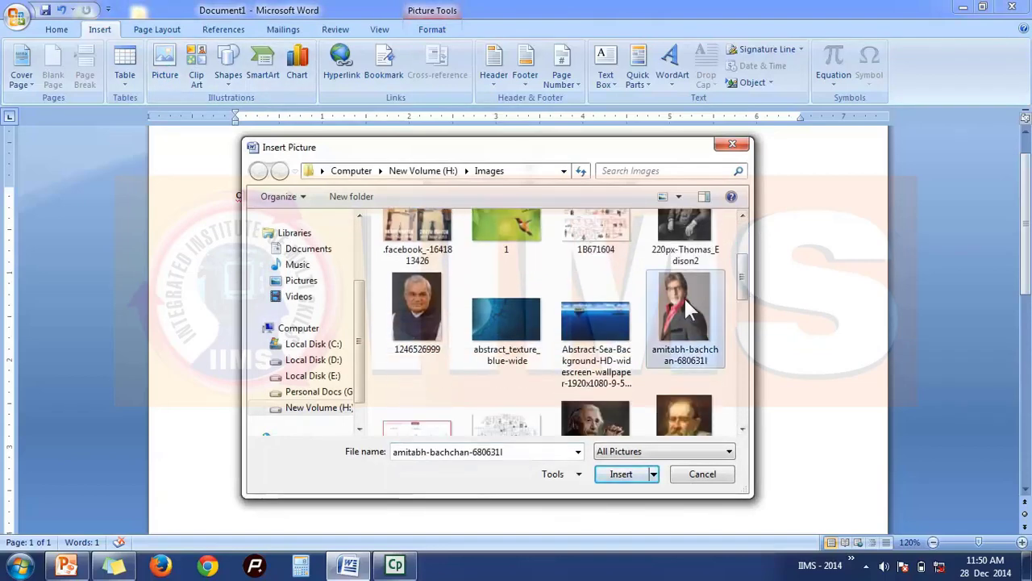
click(625, 474)
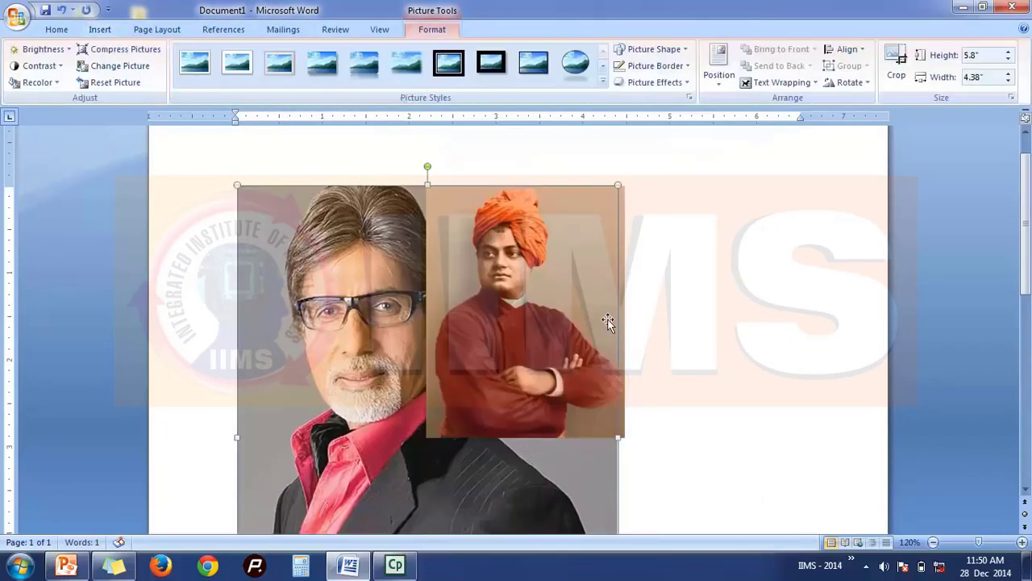
Shrink the newly inserted second picture proportionally to about 2.98" high and 2.25" wide.
scroll(608, 322, down, 5)
drag(238, 476, 424, 229)
scroll(476, 359, up, 3)
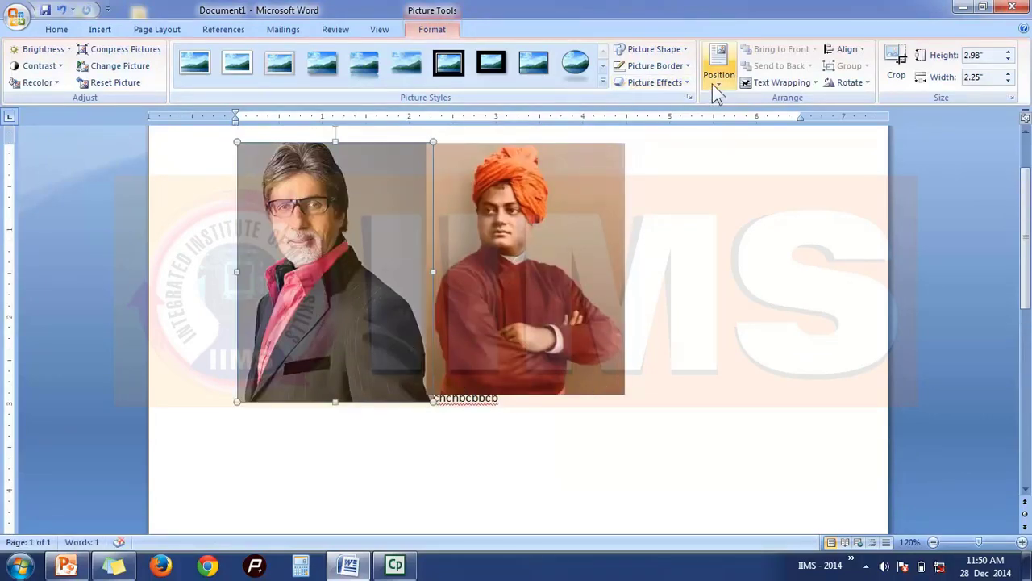
Wrap the second picture In Front of Text, place it beside the first portrait, and reduce its height to about 2.9".
click(770, 82)
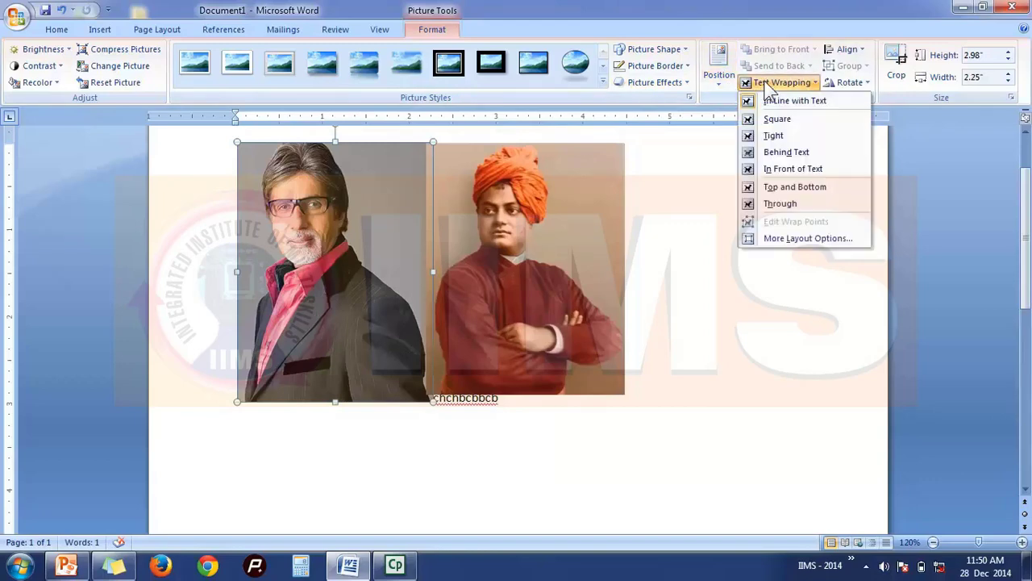
click(792, 168)
drag(312, 311, 653, 316)
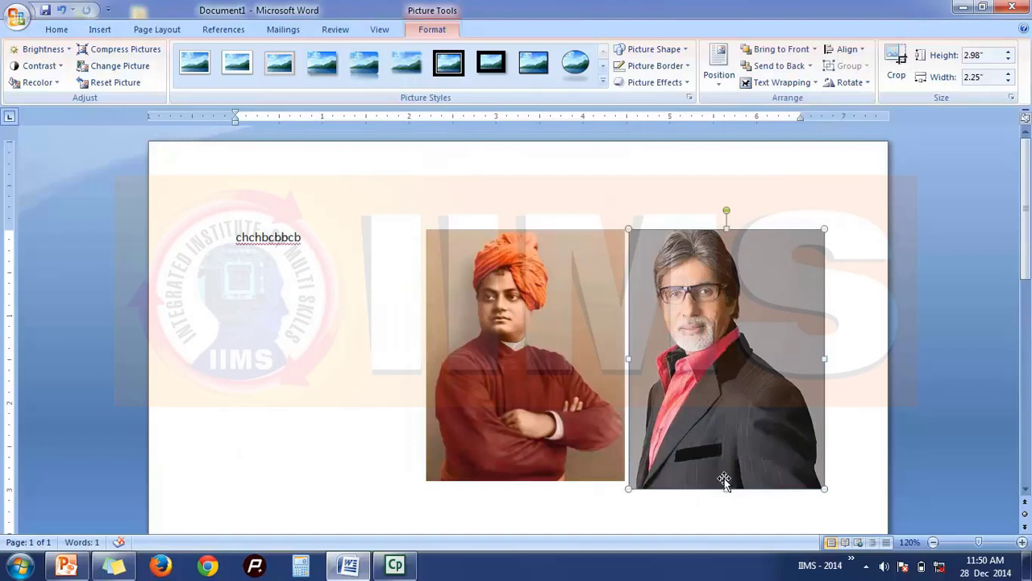
drag(726, 487, 729, 482)
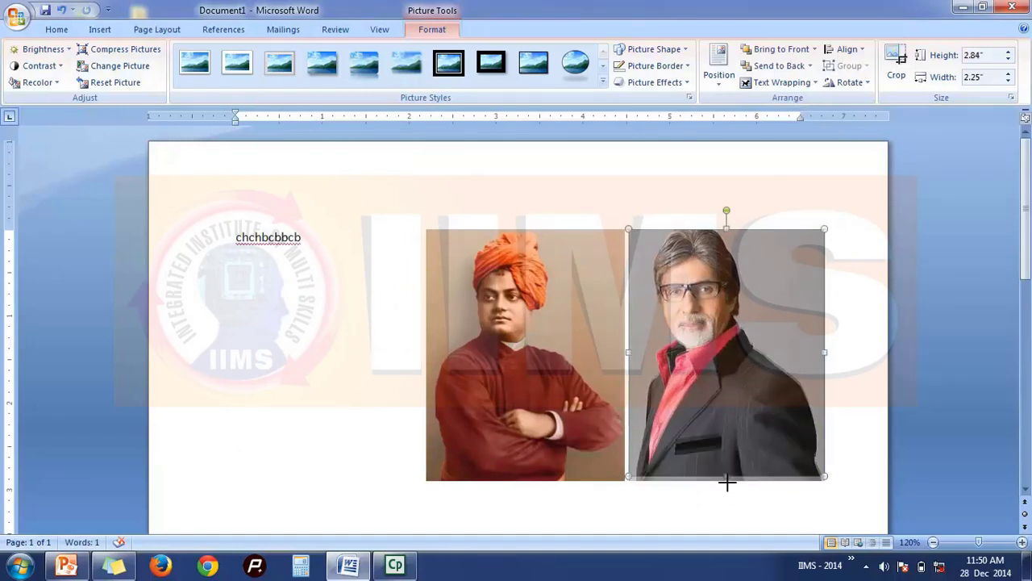
click(901, 326)
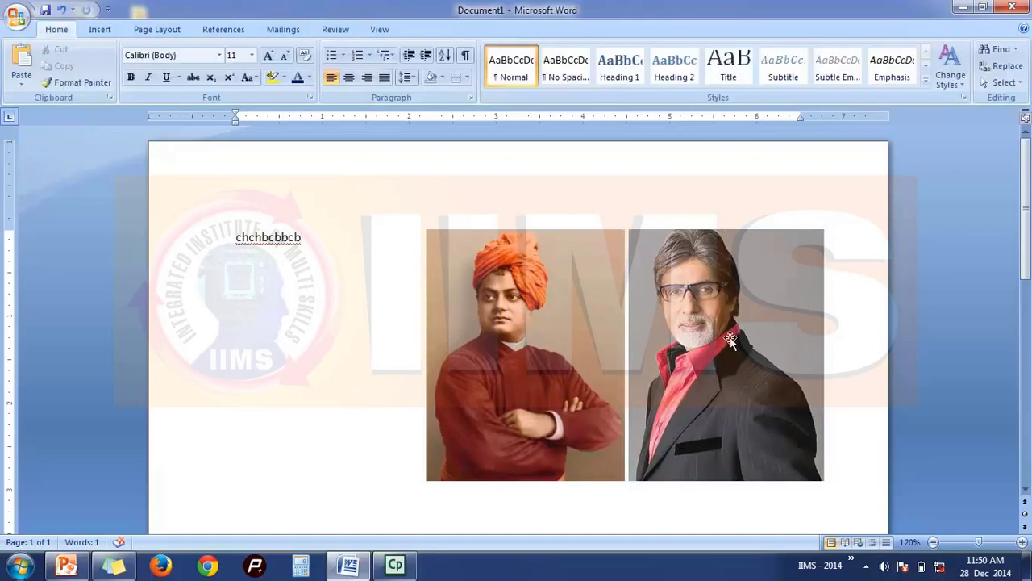
Move the two portraits so that the second one partly overlaps the first.
drag(728, 337, 693, 365)
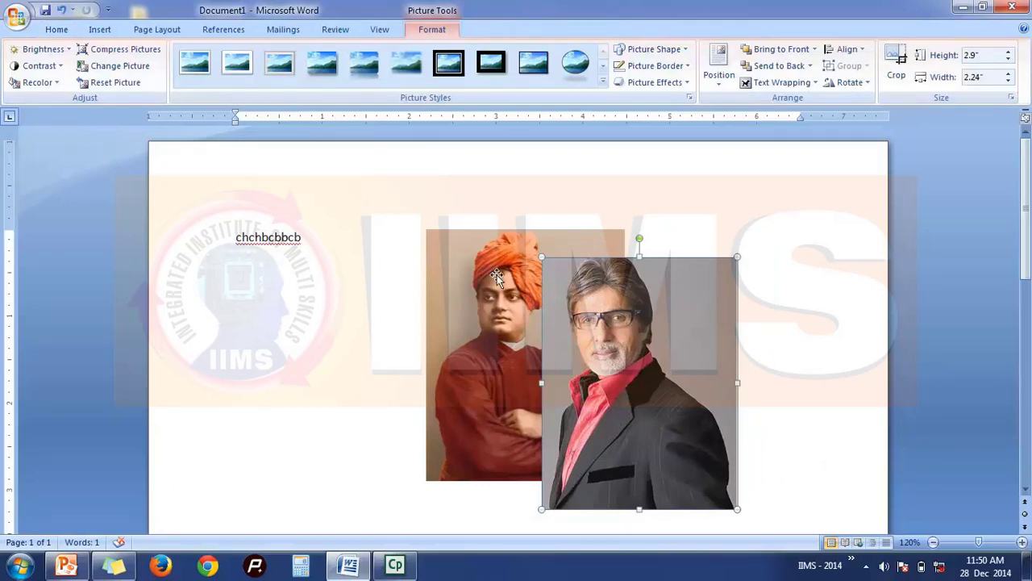
drag(496, 290, 510, 275)
click(772, 304)
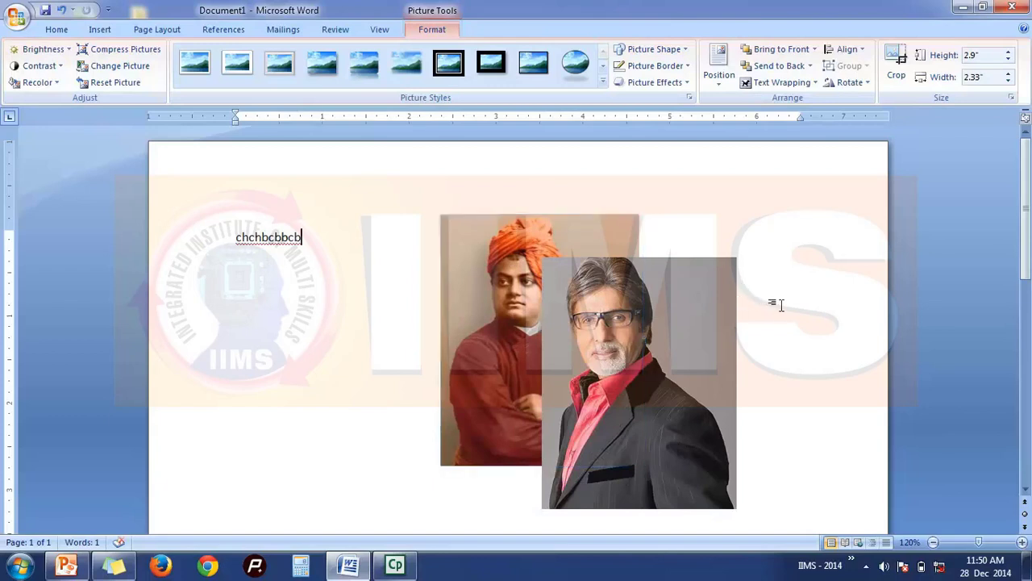
Send the overlapping second portrait to the back, behind the portrait with the orange turban.
click(696, 310)
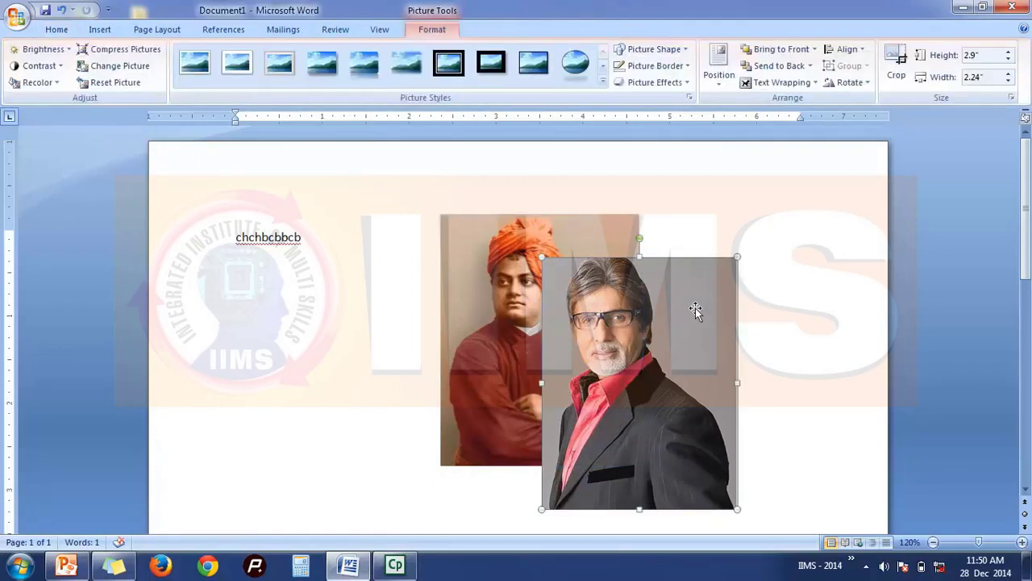
click(772, 66)
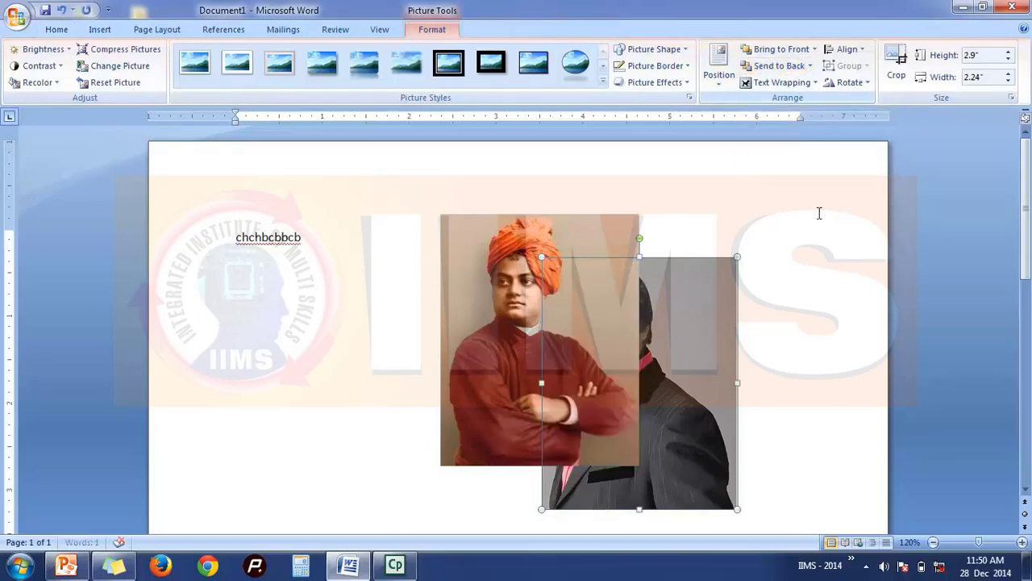
click(799, 339)
click(707, 342)
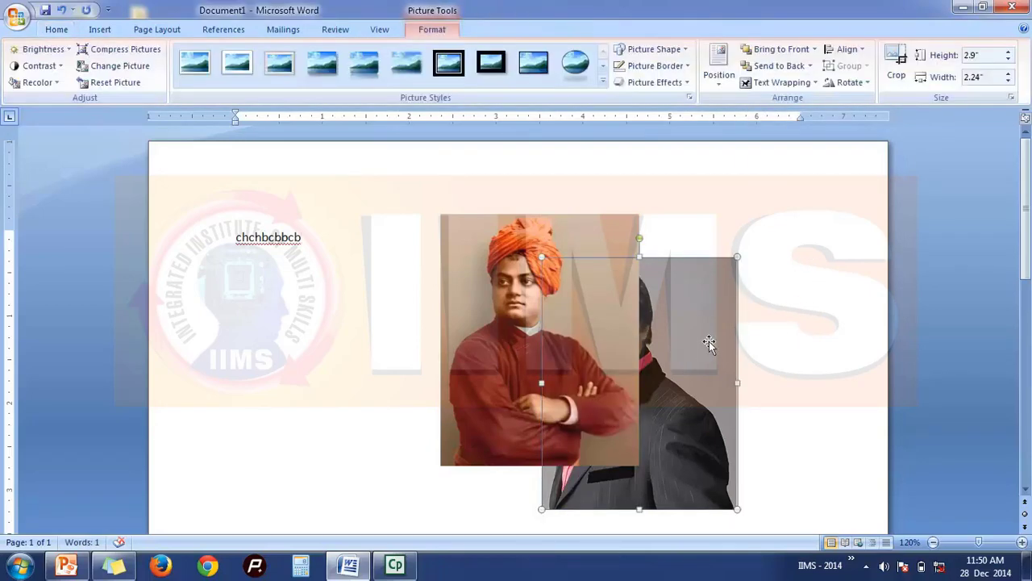
click(504, 301)
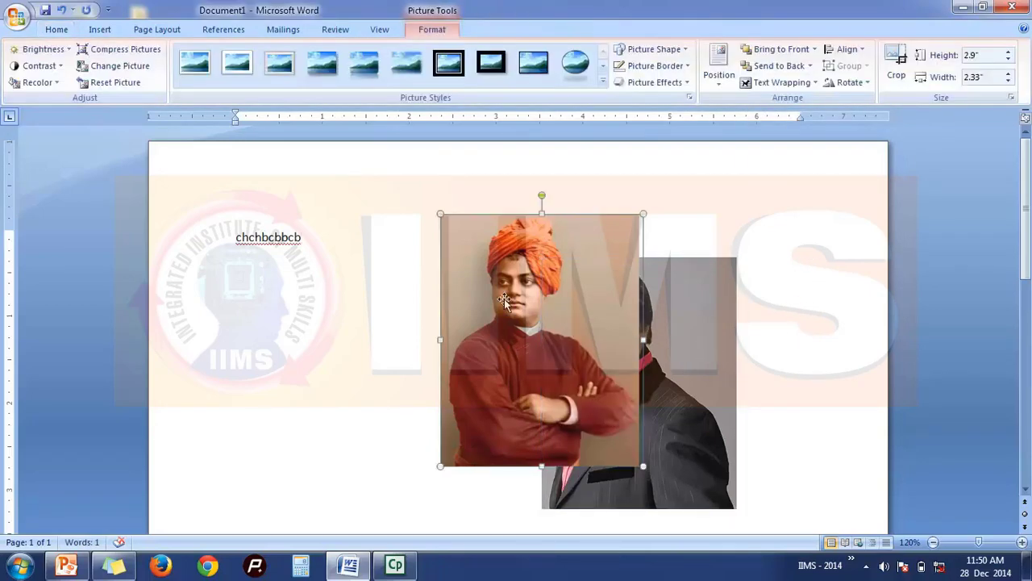
Bring the partly hidden second portrait to the front of the other picture.
click(724, 306)
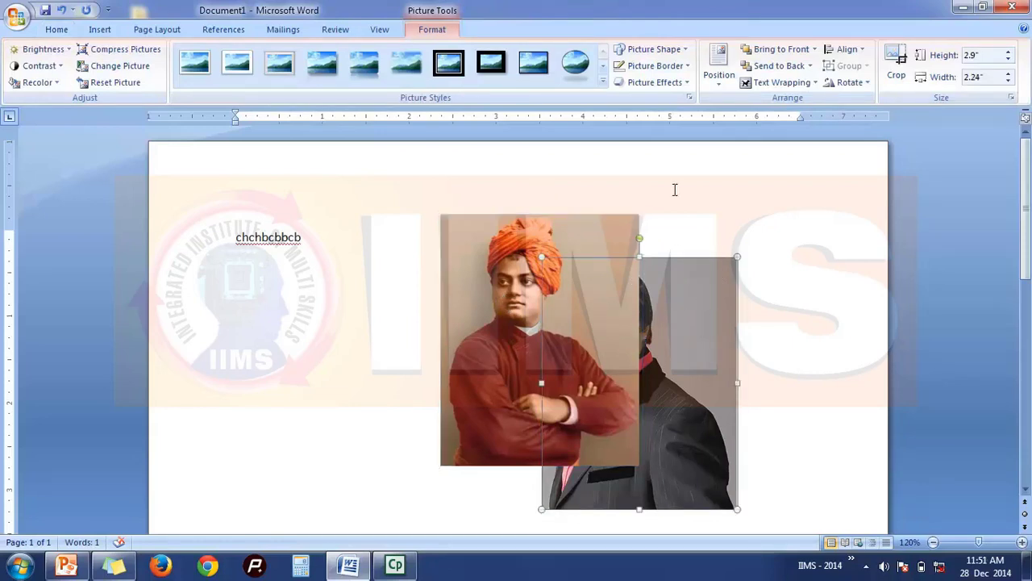
click(785, 50)
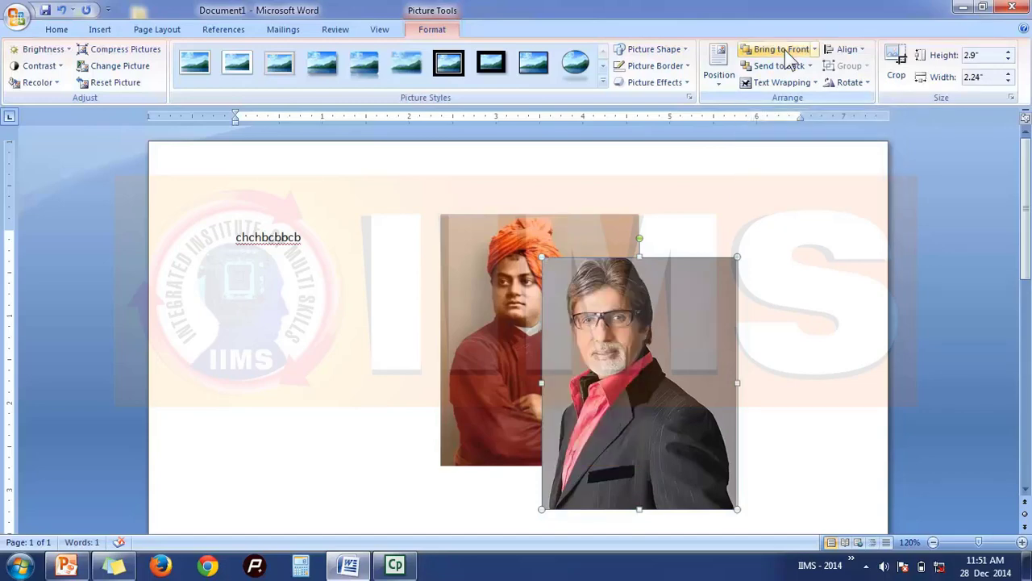
click(816, 352)
click(640, 385)
click(781, 334)
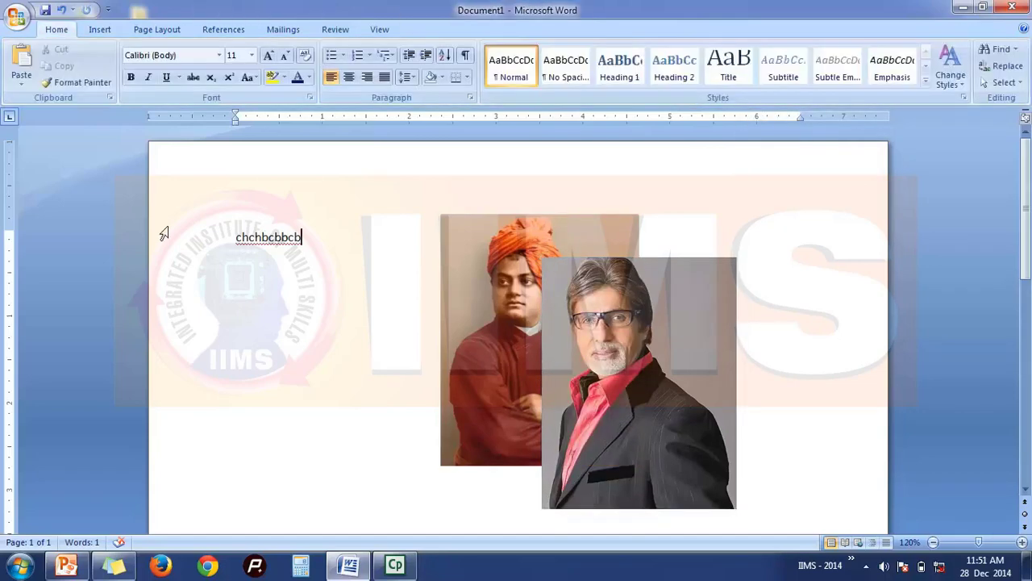
click(113, 30)
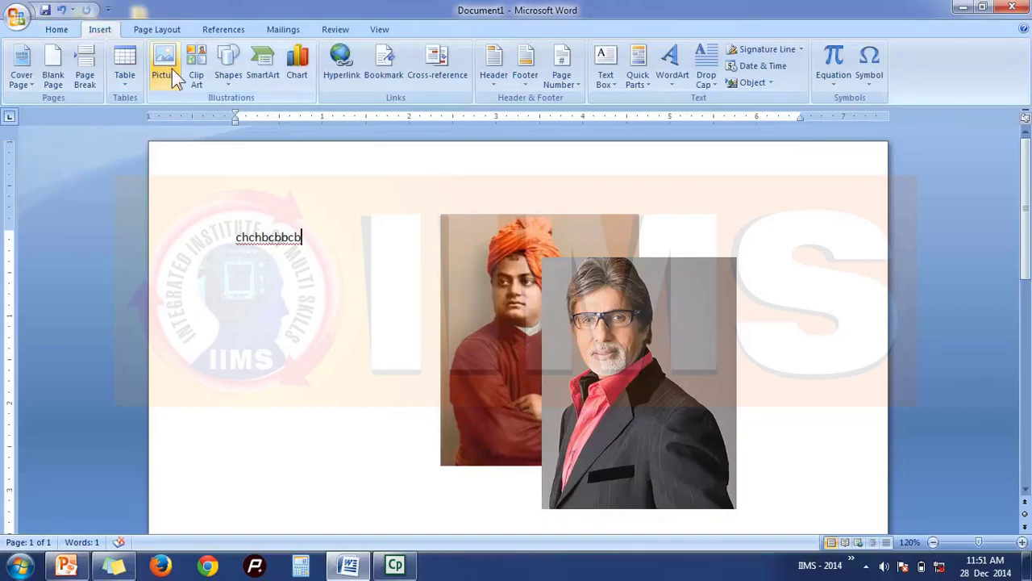
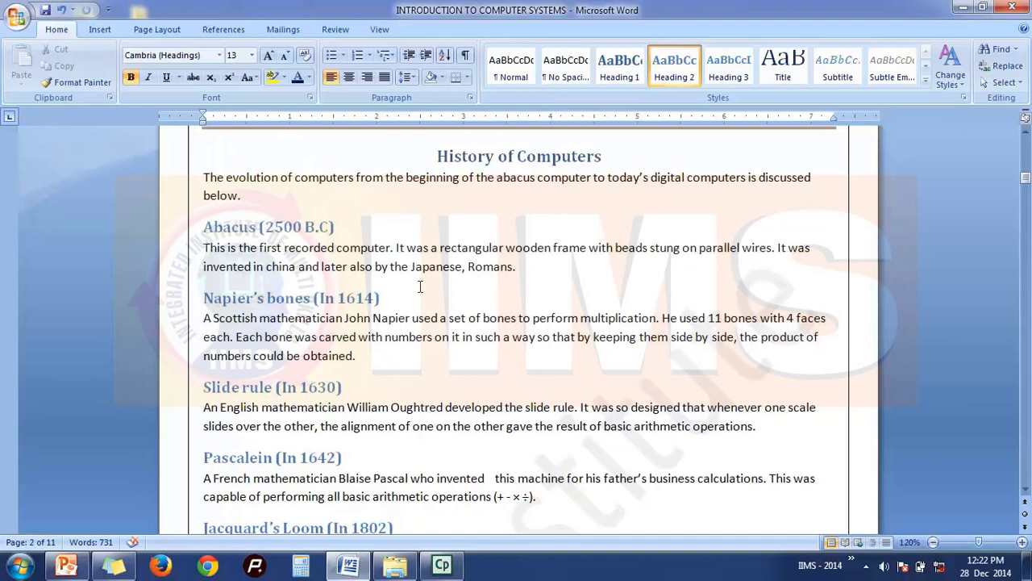
click(100, 29)
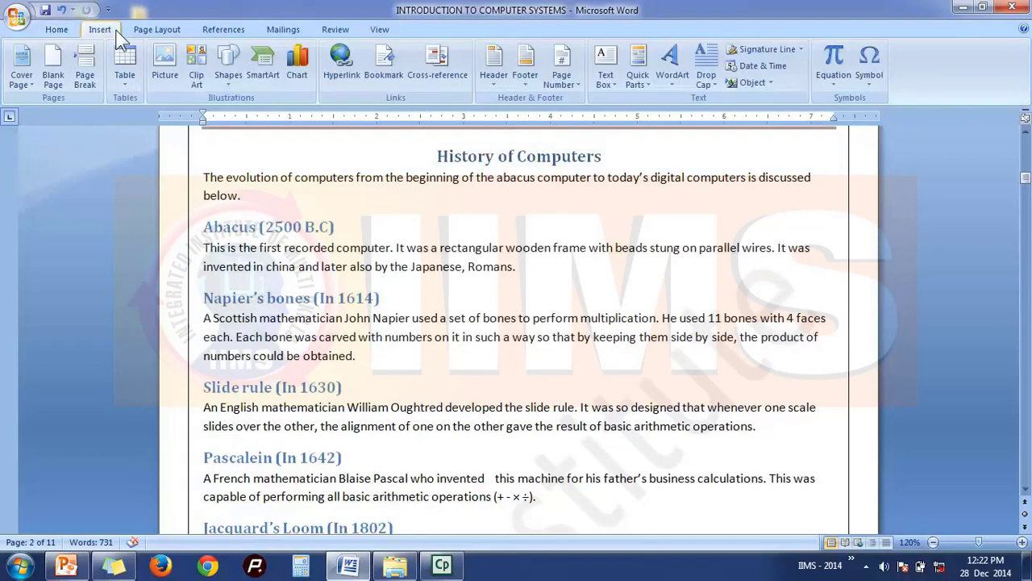
click(167, 63)
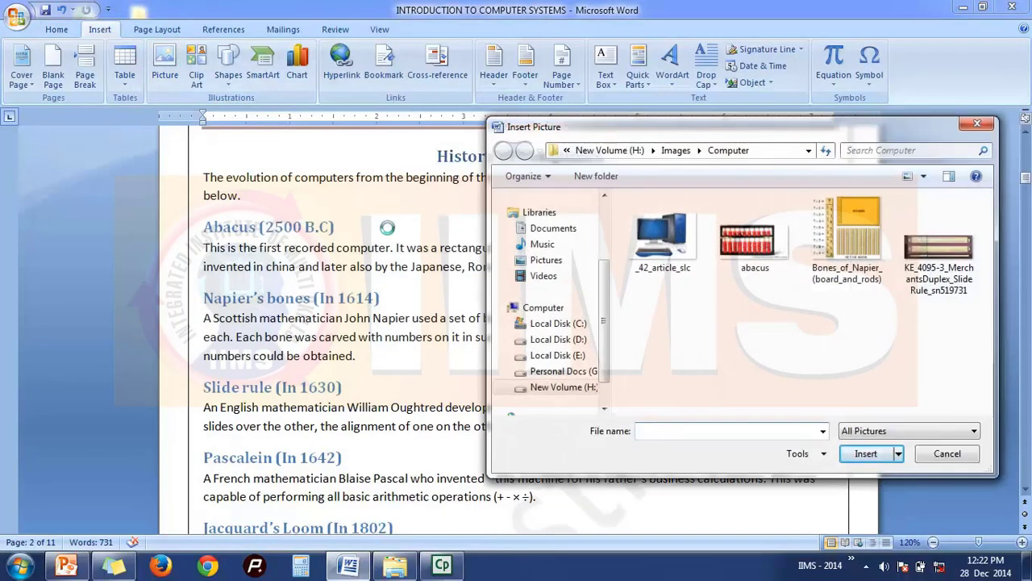
click(946, 454)
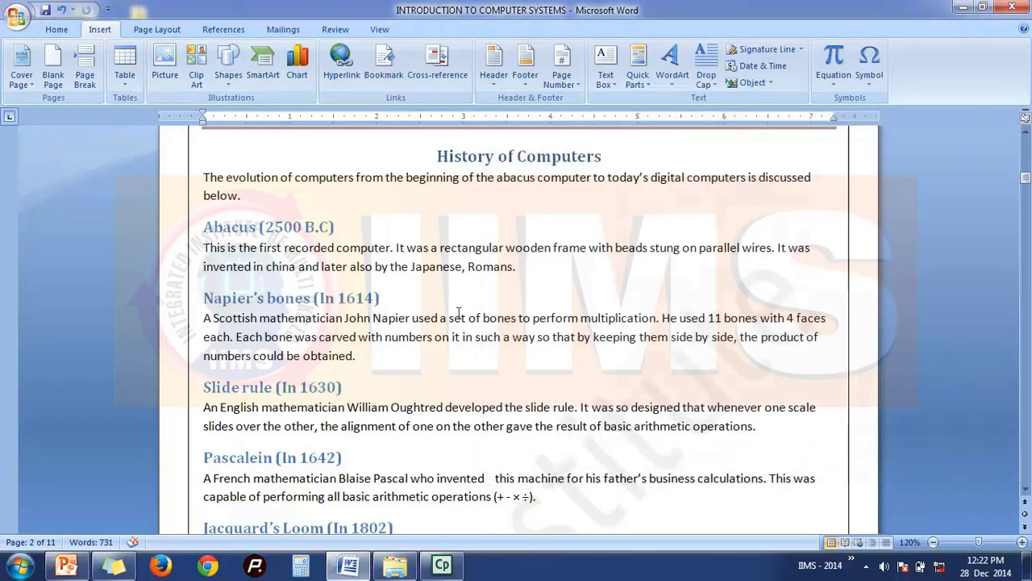
Insert the abacus image from the Images > Computer folder at the end of the Abacus (2500 B.C) paragraph.
click(551, 262)
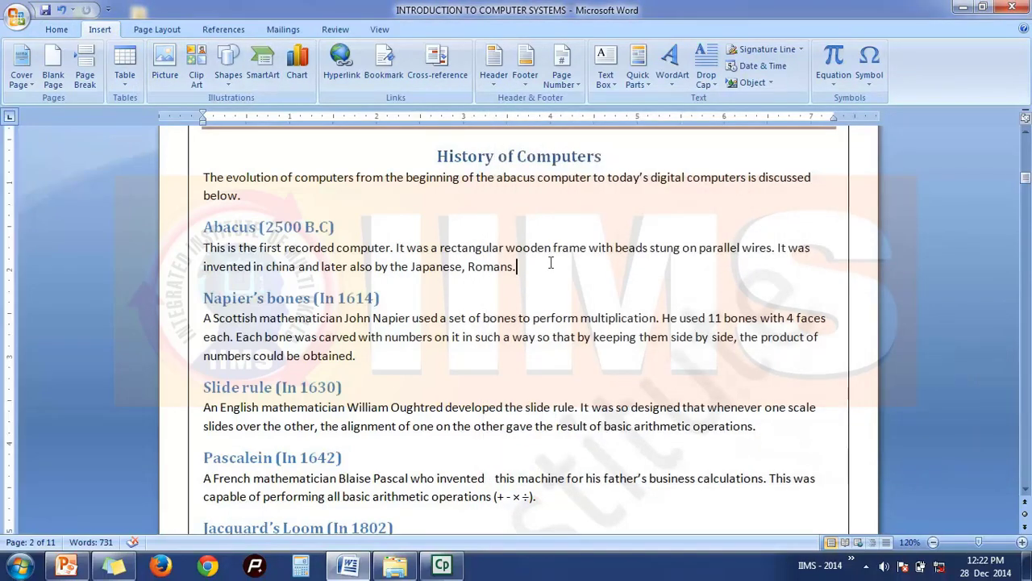
click(165, 65)
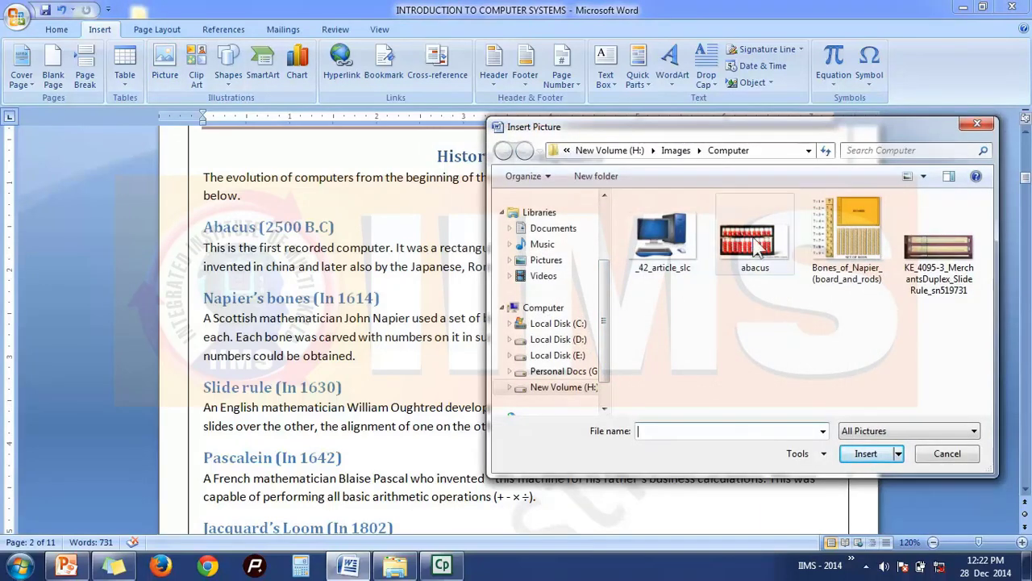
click(749, 234)
click(885, 464)
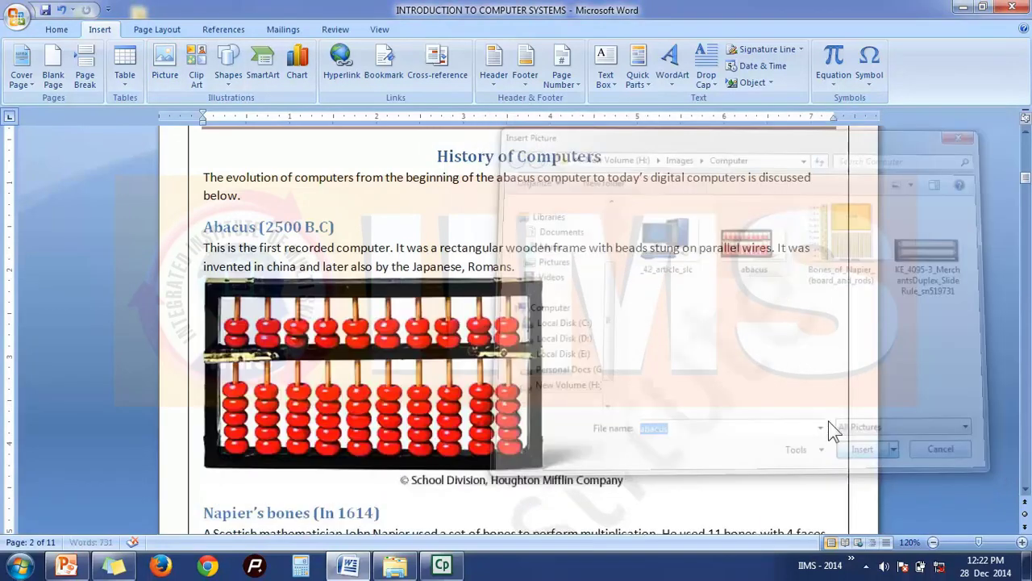
Crop the abacus picture on all sides to about 2.06" by 3.81", cutting off the copyright caption.
scroll(682, 359, down, 2)
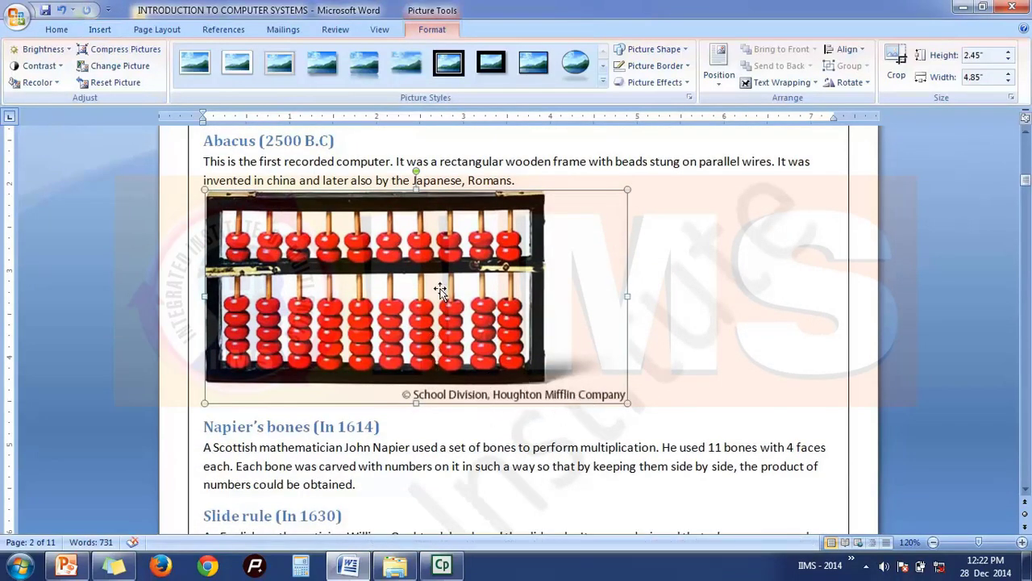
click(895, 67)
drag(623, 395, 538, 381)
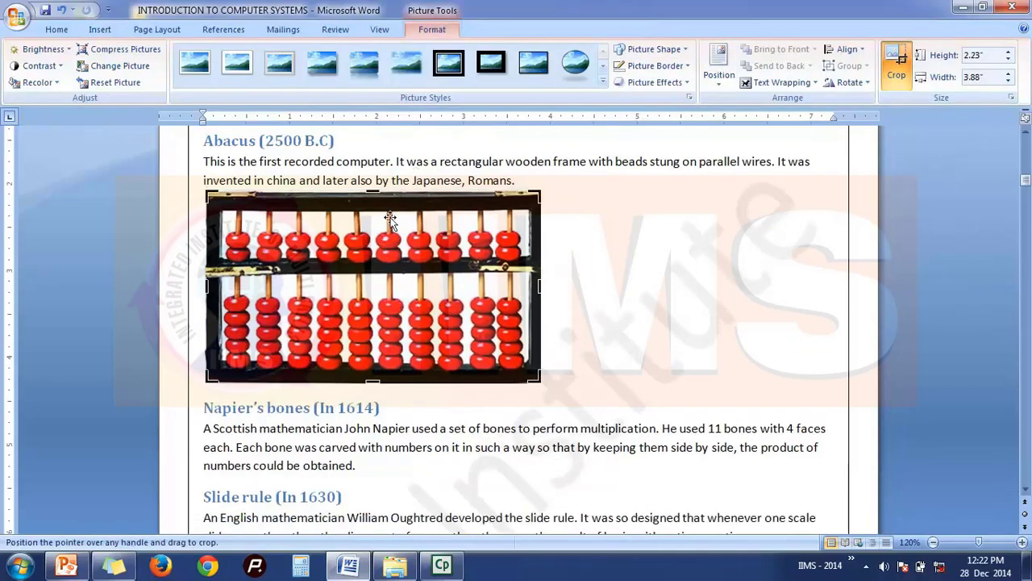
drag(372, 194, 374, 201)
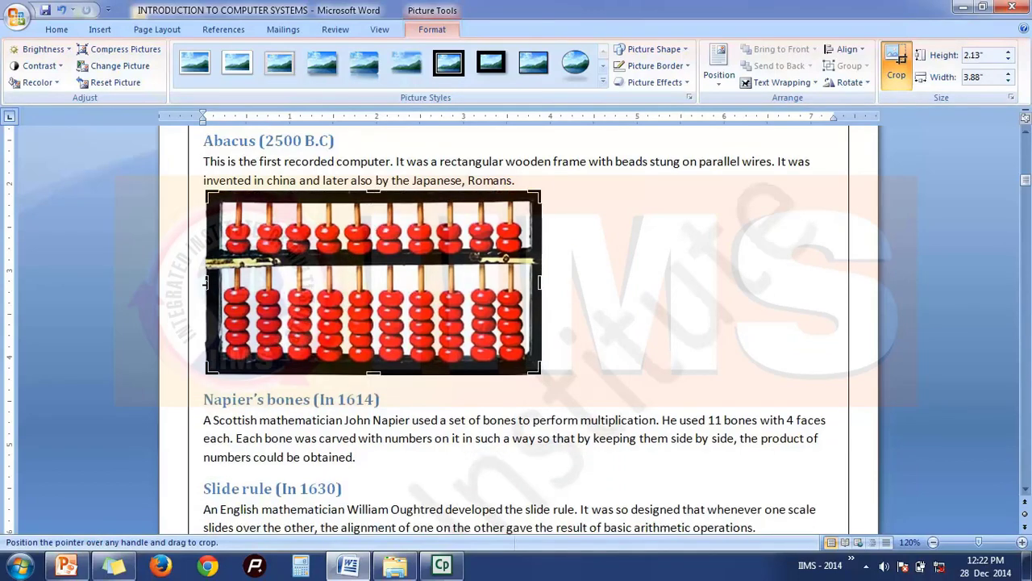
drag(206, 282, 212, 282)
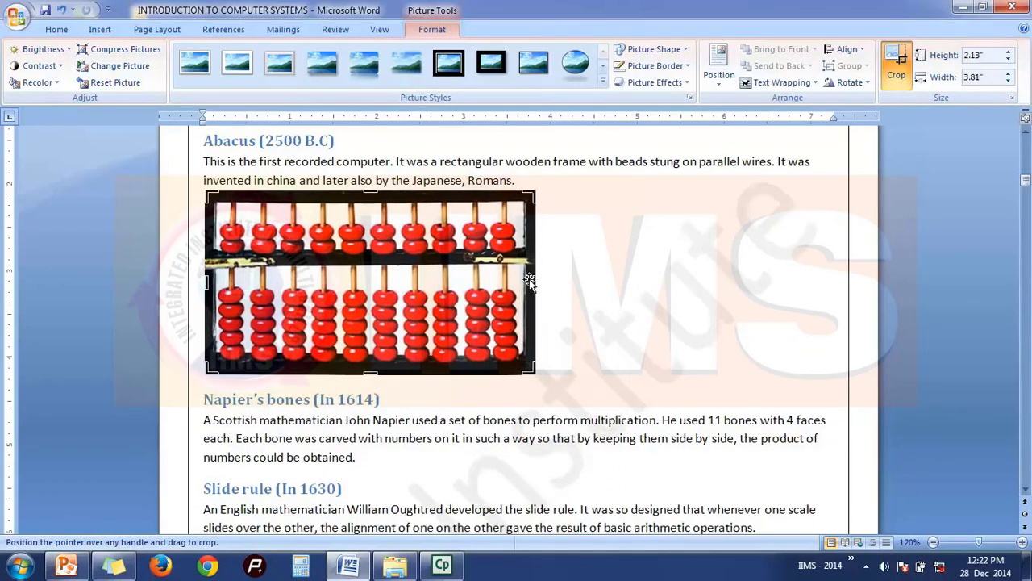
drag(368, 374, 369, 369)
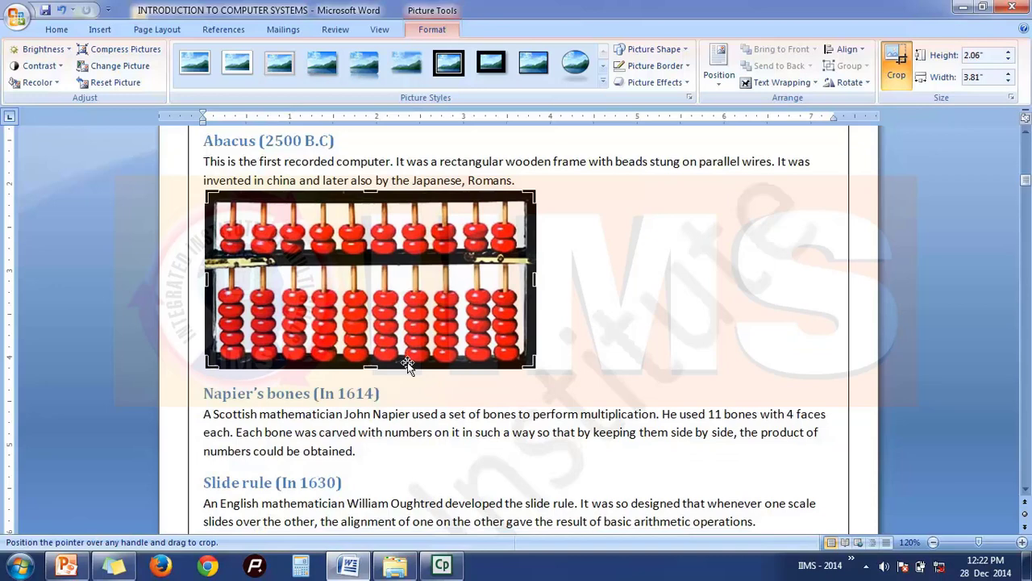
click(687, 307)
Position the abacus picture in the page's top right corner with text wrapping.
click(475, 280)
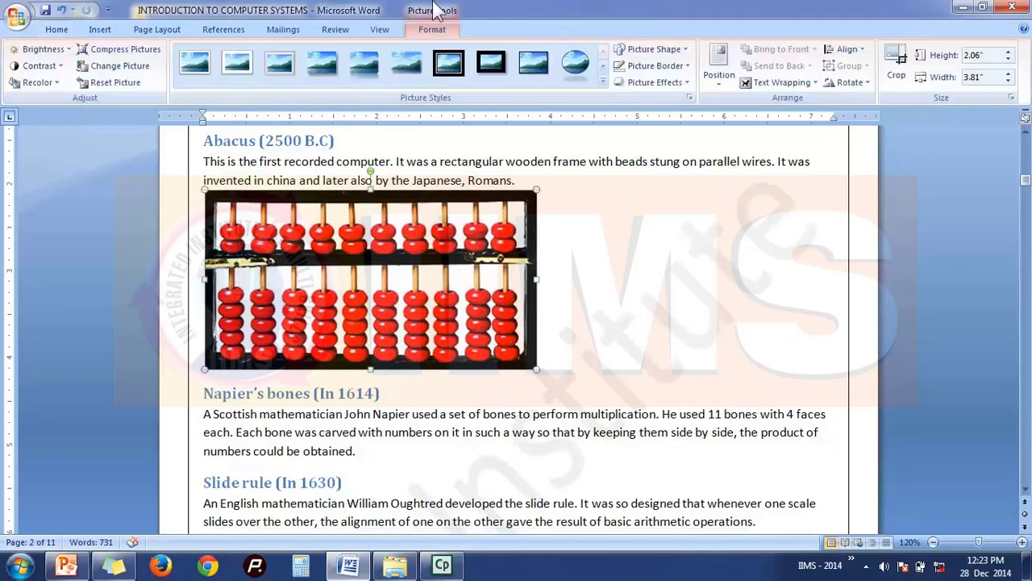
click(724, 83)
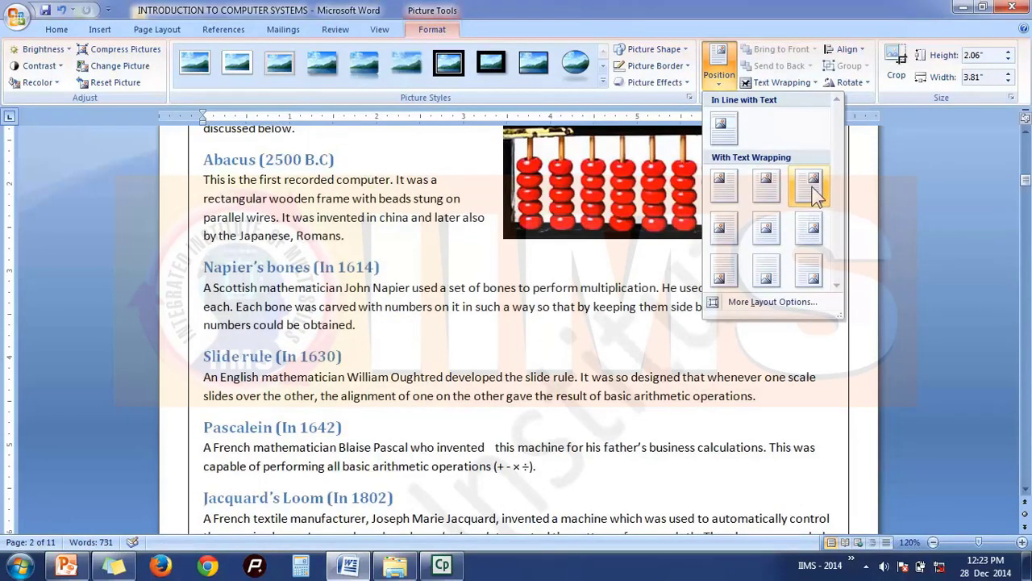
click(814, 190)
Shrink the abacus picture to about 0.85" by 1.57" and place it at the right end of the Abacus paragraph.
scroll(917, 308, up, 4)
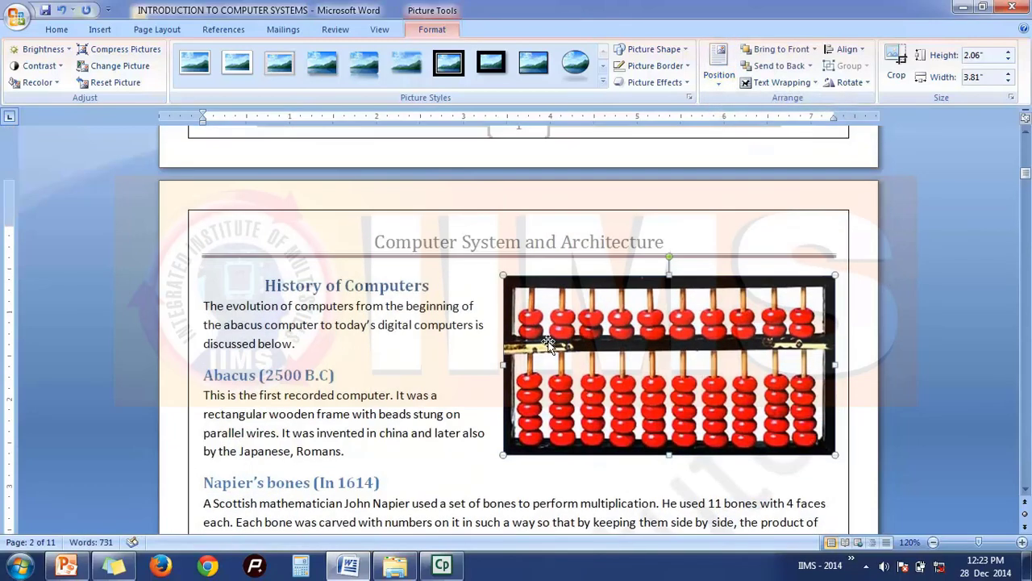
drag(499, 274, 698, 380)
drag(736, 316, 749, 392)
scroll(719, 369, down, 2)
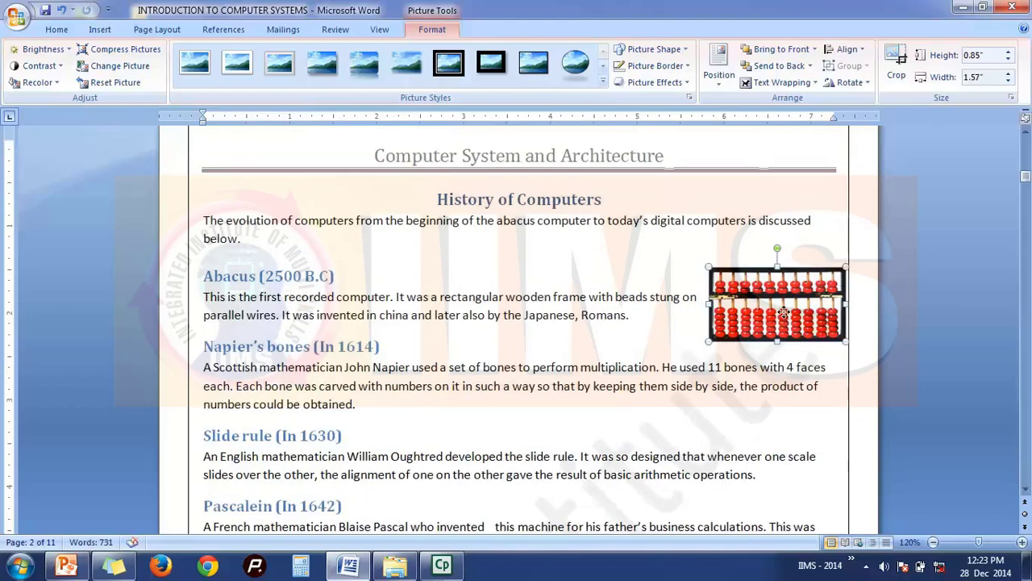
drag(781, 316, 780, 308)
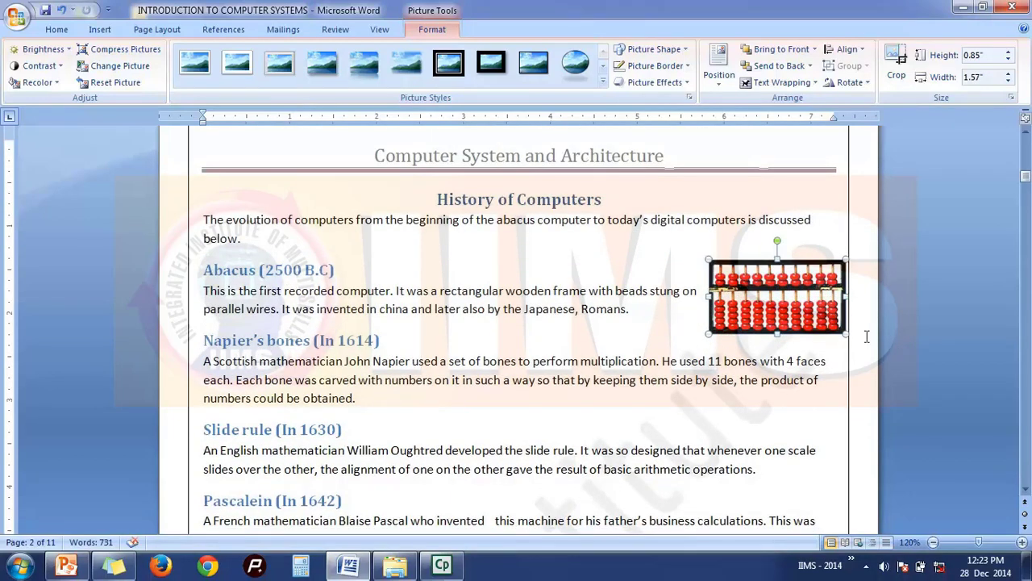
Add a blank line after the Abacus paragraph and another after the Napier's bones paragraph.
click(883, 339)
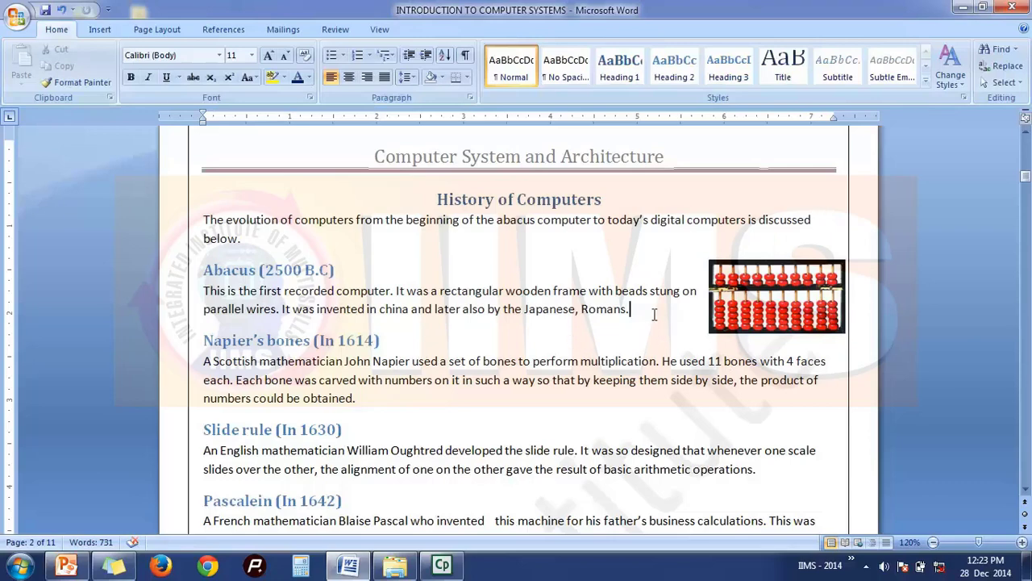
key(Return)
scroll(654, 315, down, 2)
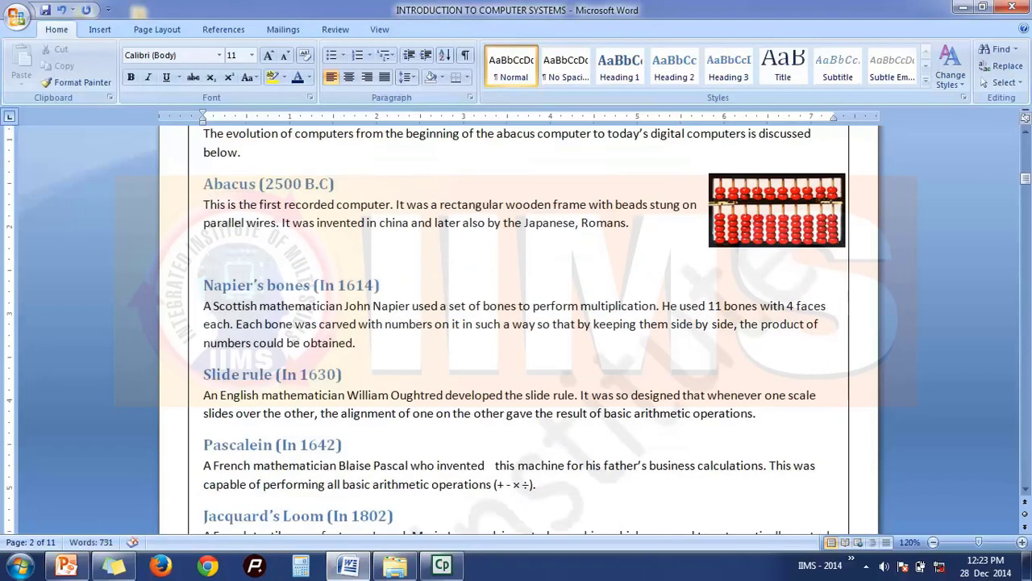
key(Return)
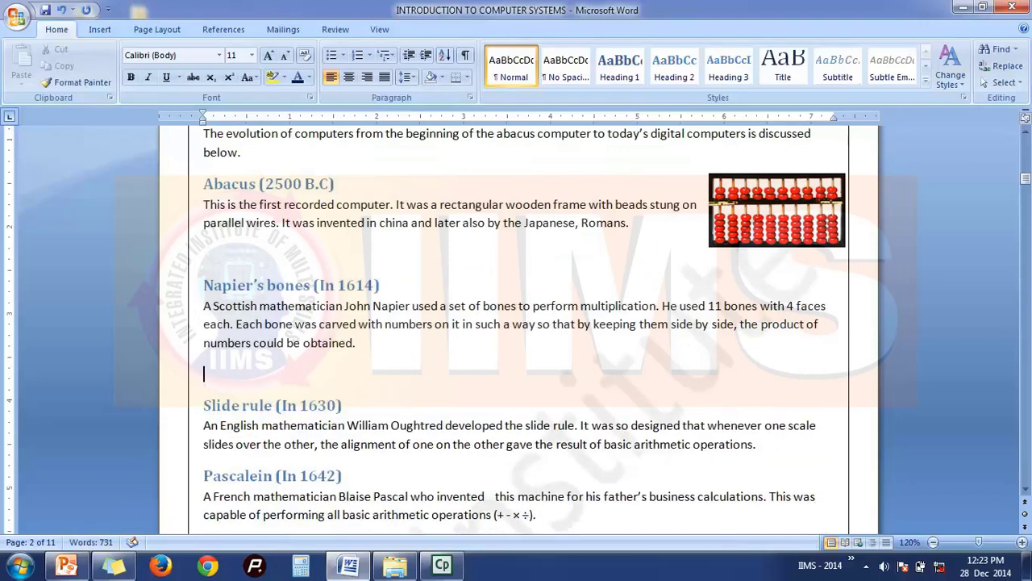
Add a blank line after the Slide rule paragraph.
scroll(670, 324, down, 2)
key(Return)
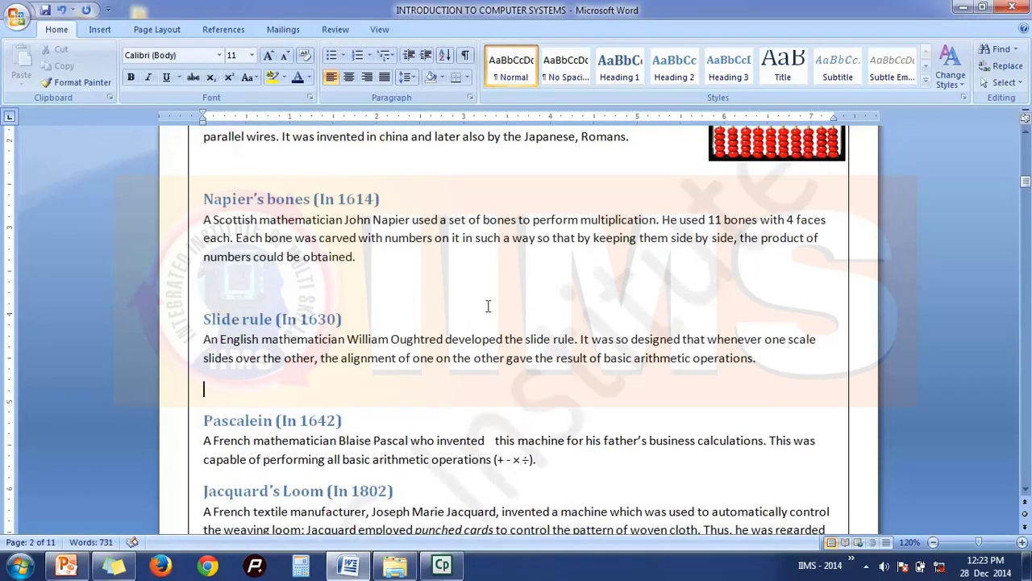
scroll(436, 314, up, 1)
scroll(460, 322, up, 2)
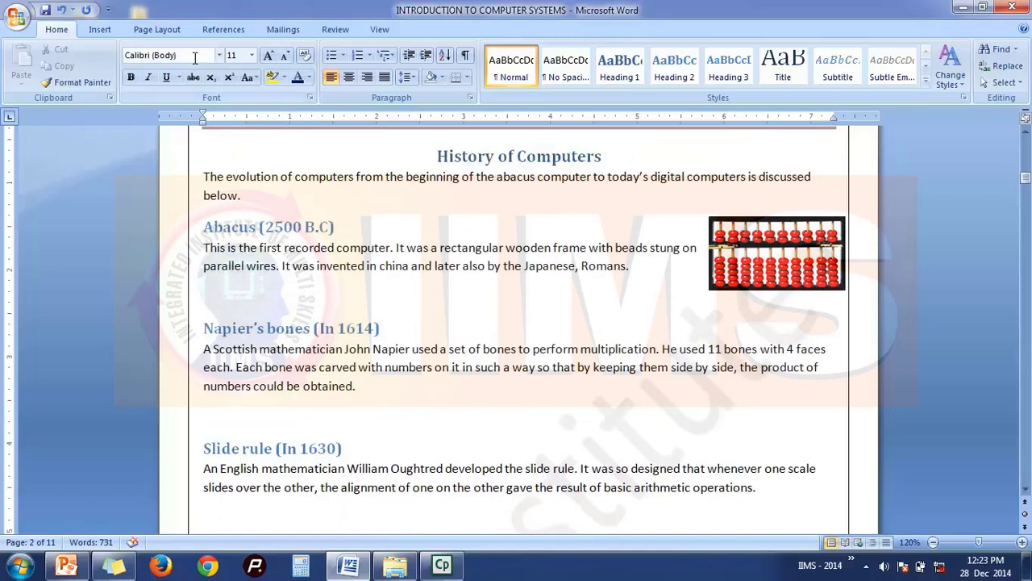
Insert the picture Bones_of_Napier_(board_and_rods) from the Computer images folder on the blank line below the Slide rule paragraph.
click(97, 31)
click(157, 29)
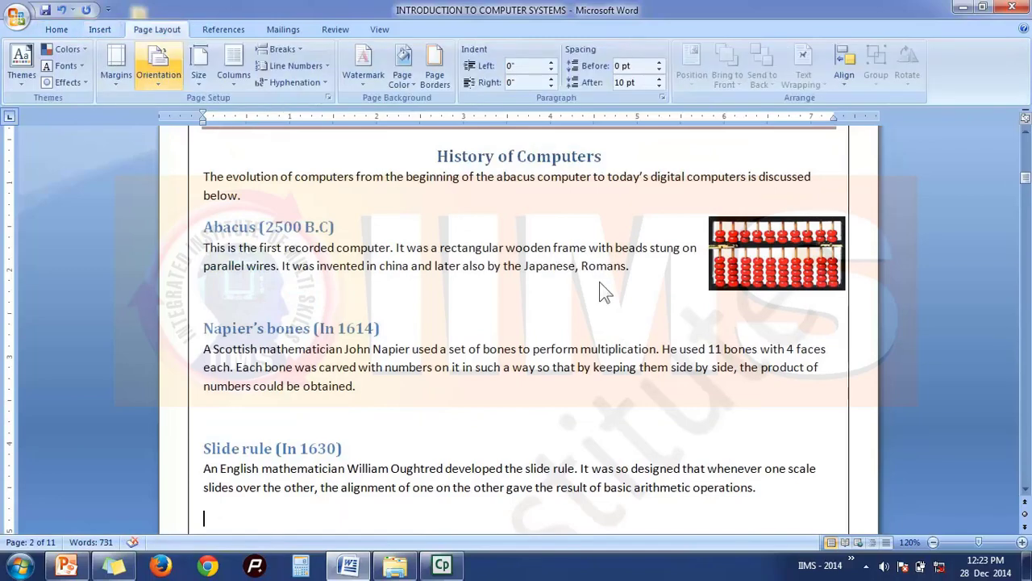
click(159, 72)
click(112, 32)
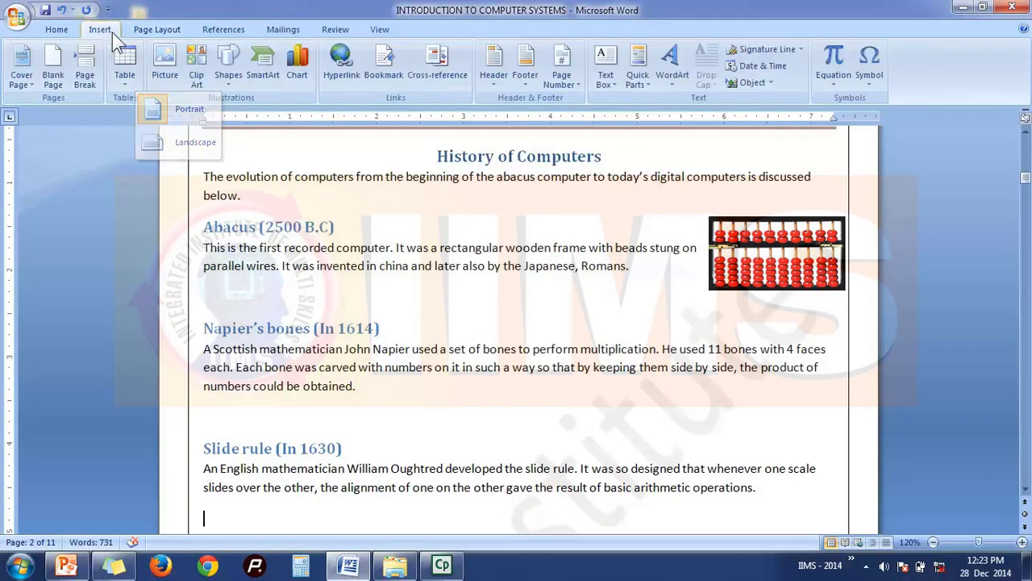
click(129, 71)
click(170, 61)
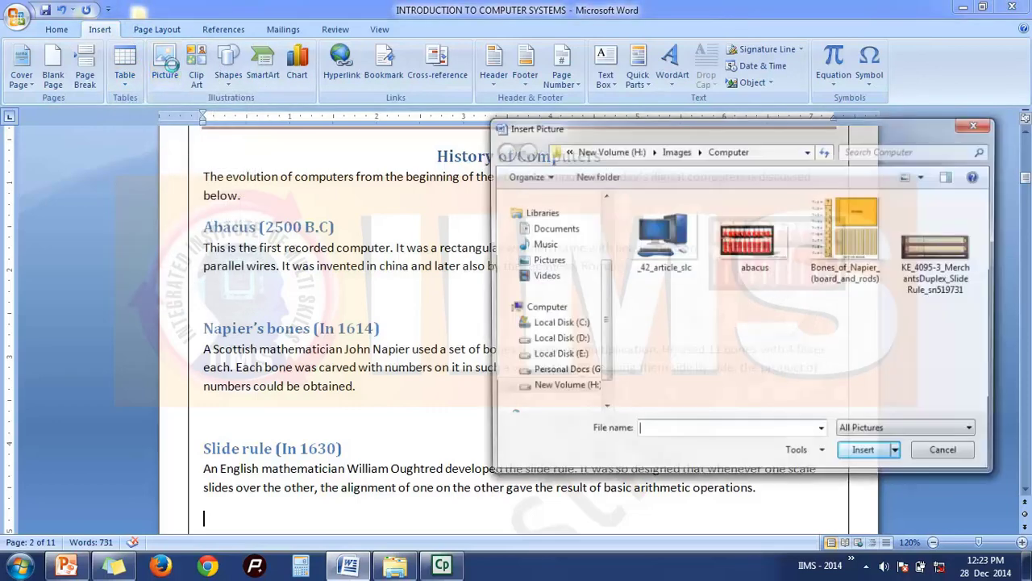
click(868, 273)
click(867, 454)
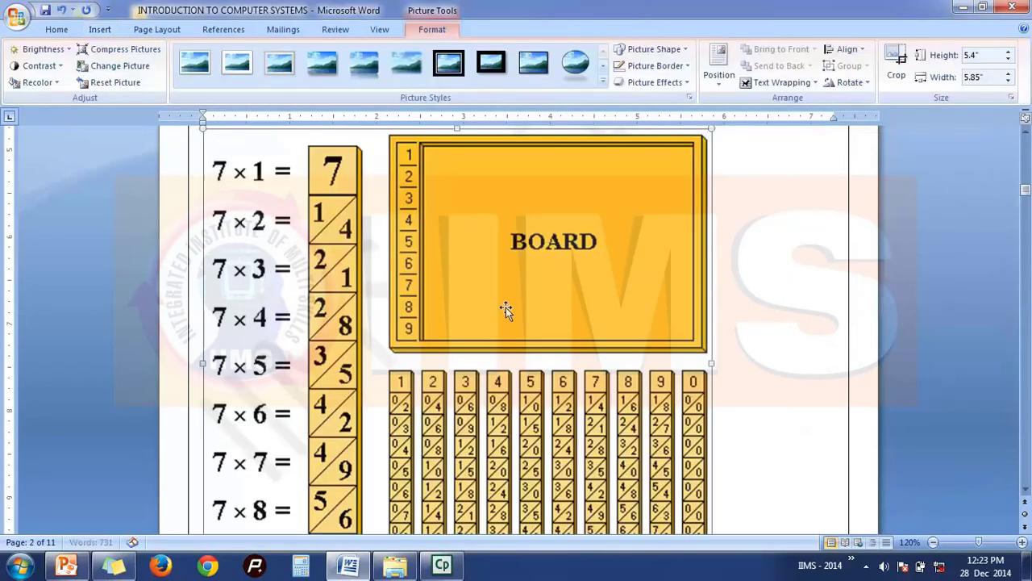
Shrink the Napier's bones picture proportionally to about 1.46" high by 1.58" wide.
scroll(491, 336, up, 3)
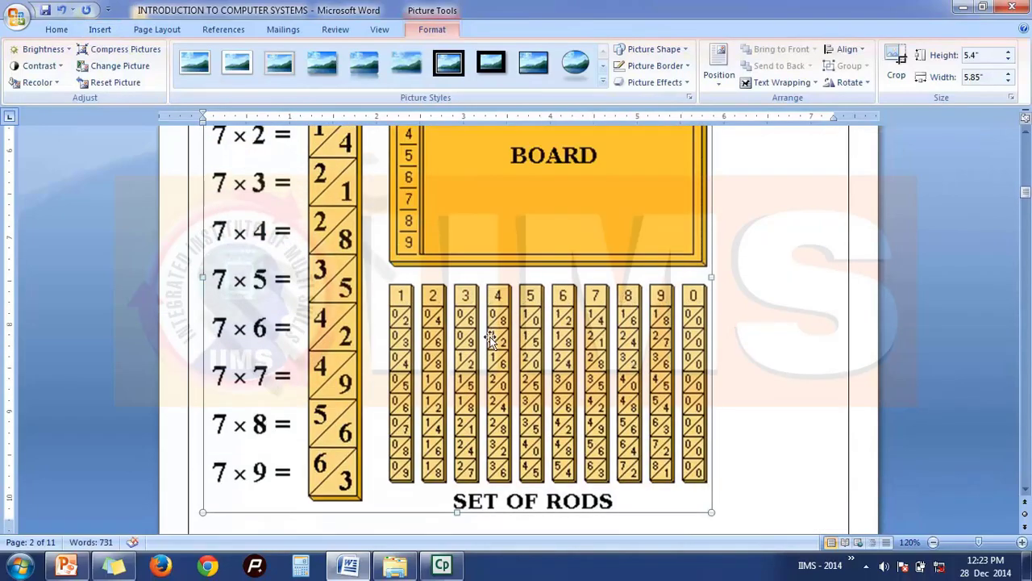
scroll(721, 409, down, 2)
drag(704, 420, 493, 213)
scroll(493, 214, up, 5)
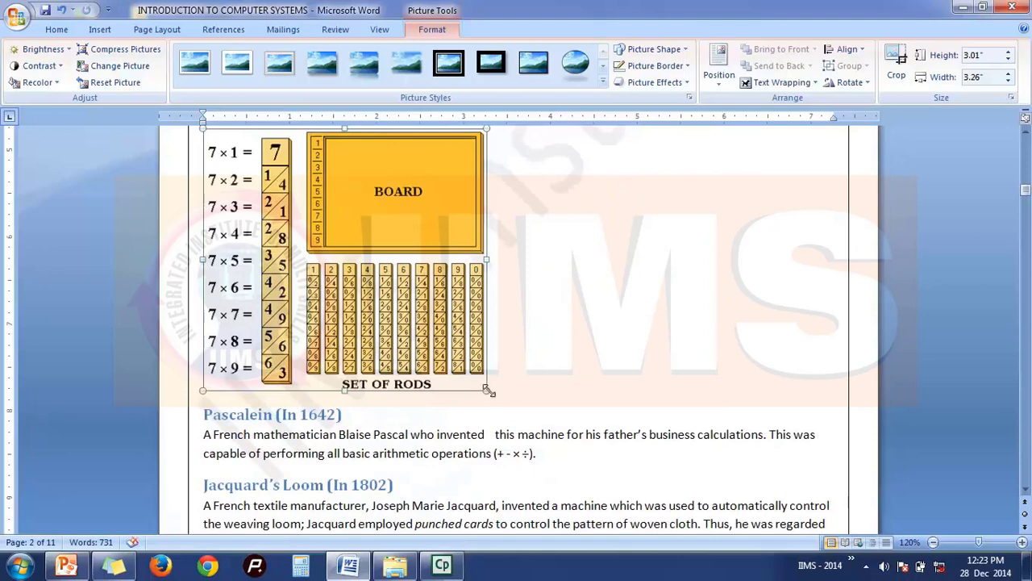
drag(489, 390, 342, 256)
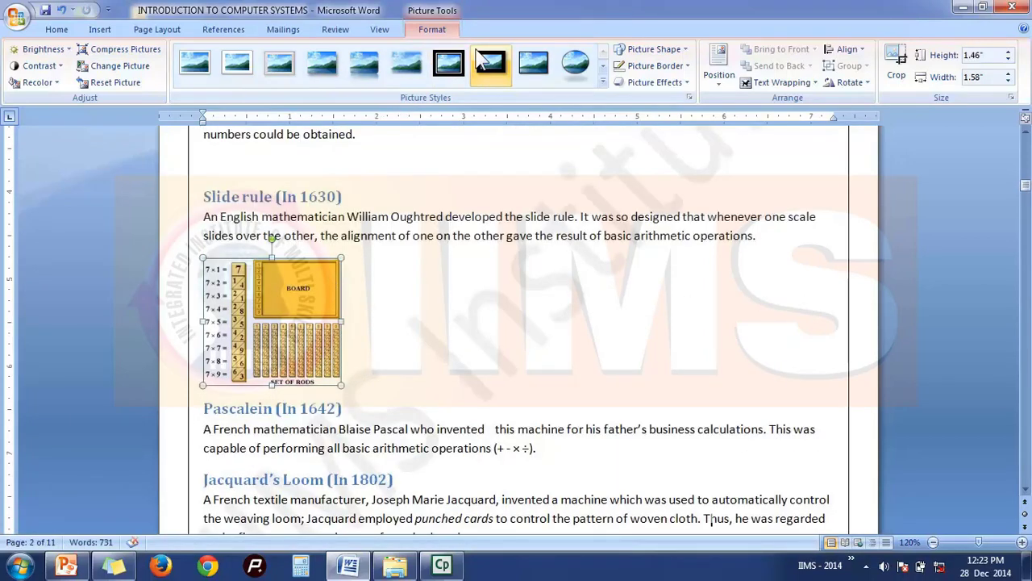
Position the Napier's bones picture at middle right with square text wrapping and move it to the right end of the Napier's bones paragraph.
click(711, 81)
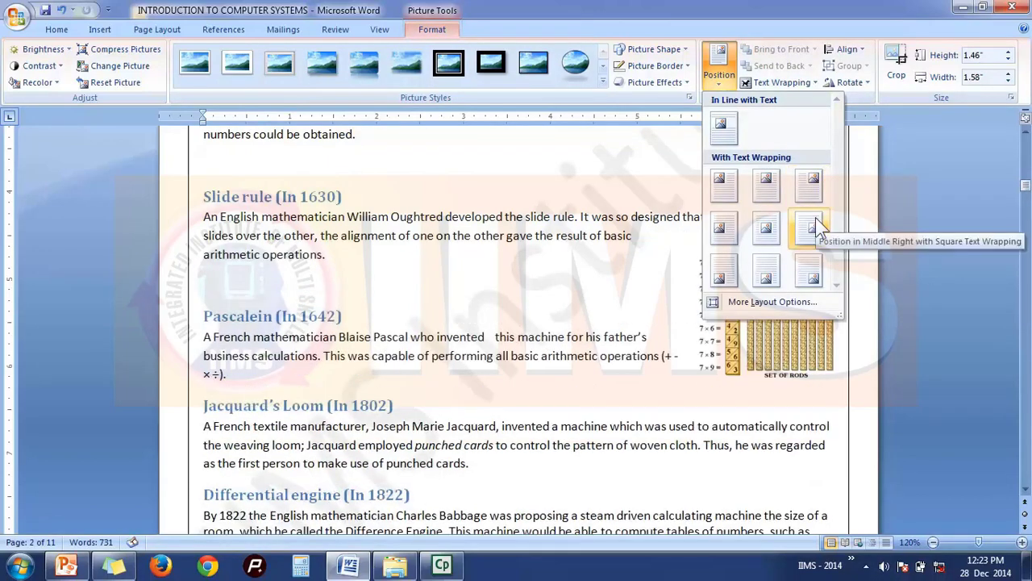
click(815, 218)
scroll(849, 385, up, 3)
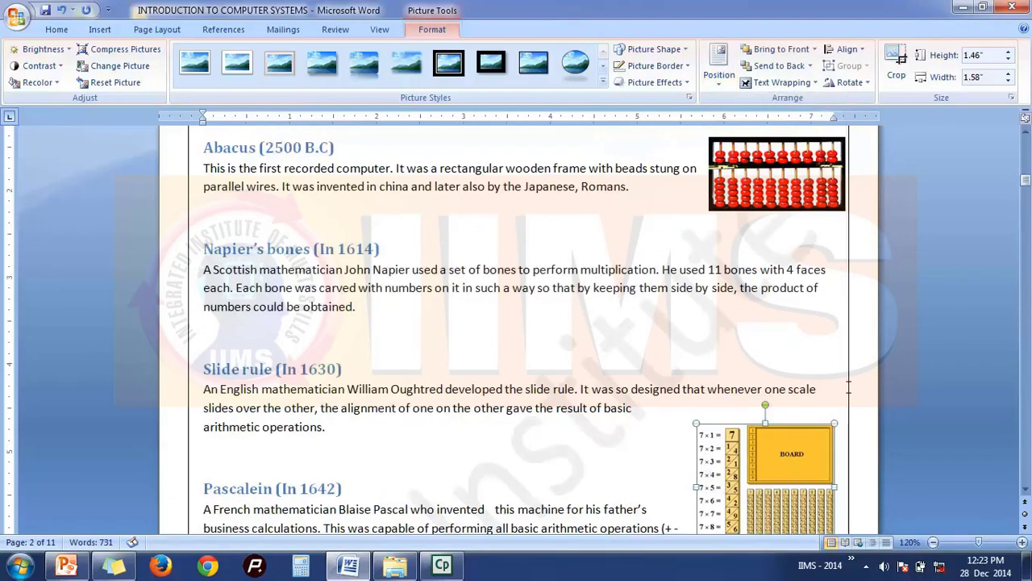
drag(780, 520, 776, 340)
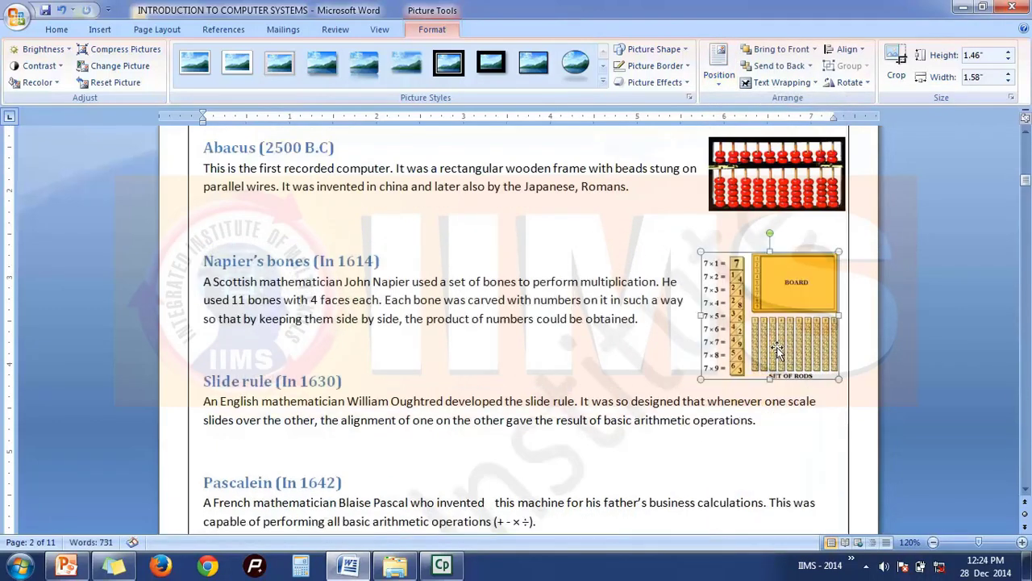
scroll(776, 341, up, 4)
click(915, 348)
Insert the picture KE_4095-3_MerchantsDuplex_SlideRule_sn519731 below the Slide rule paragraph and shrink it to about 0.91" high by 2.63" wide.
scroll(915, 349, down, 3)
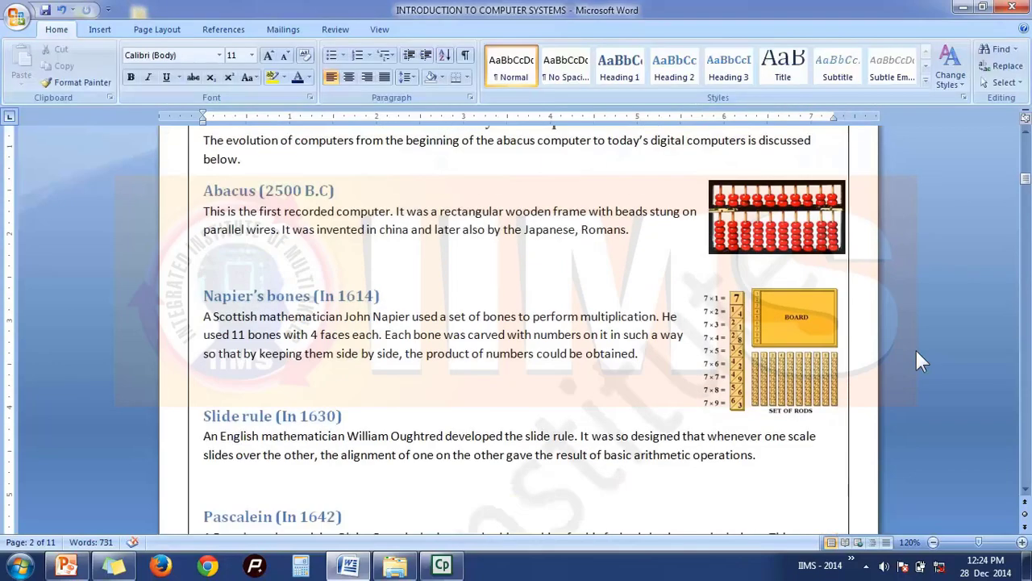
scroll(690, 452, down, 2)
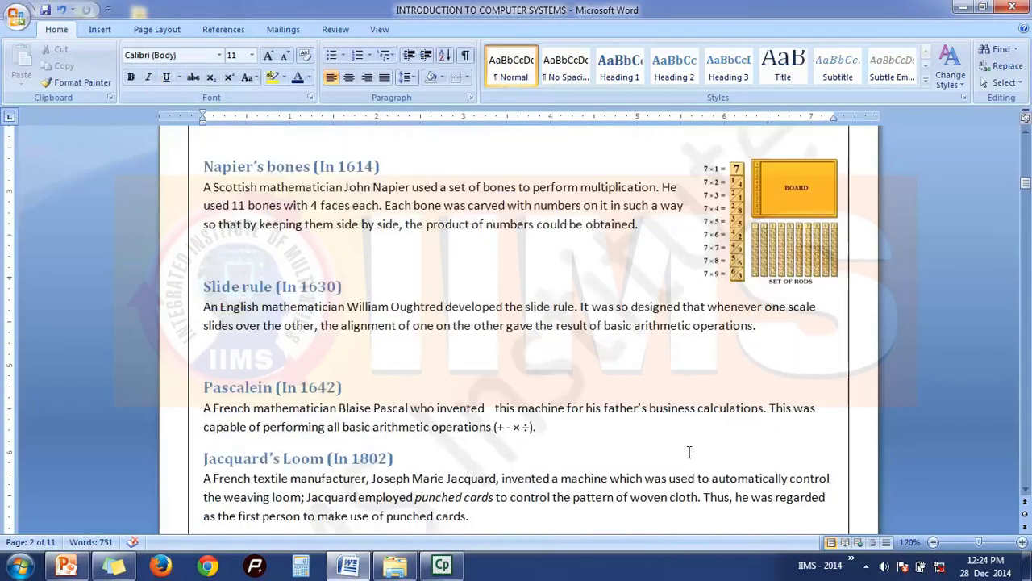
click(100, 30)
click(166, 95)
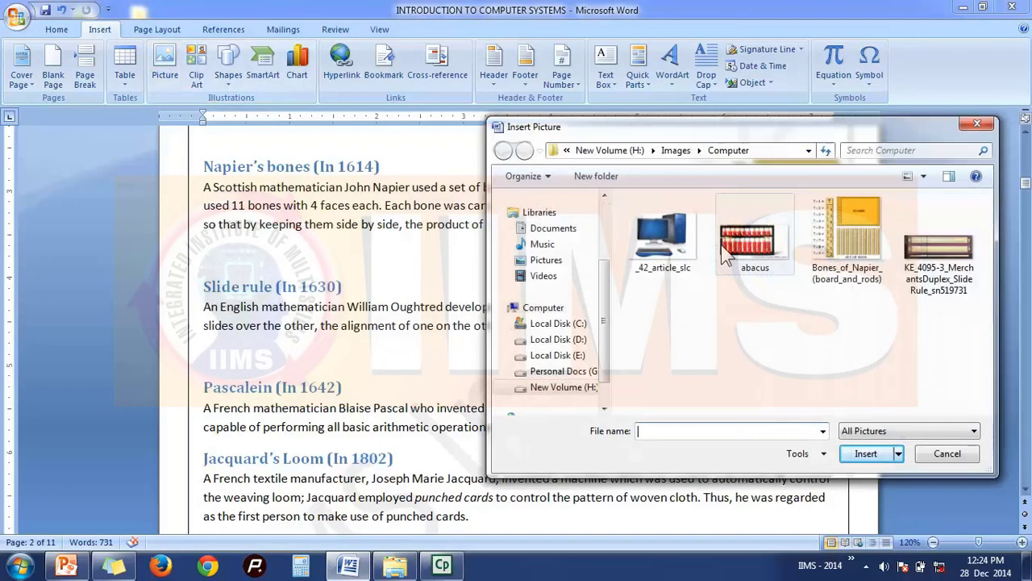
click(927, 254)
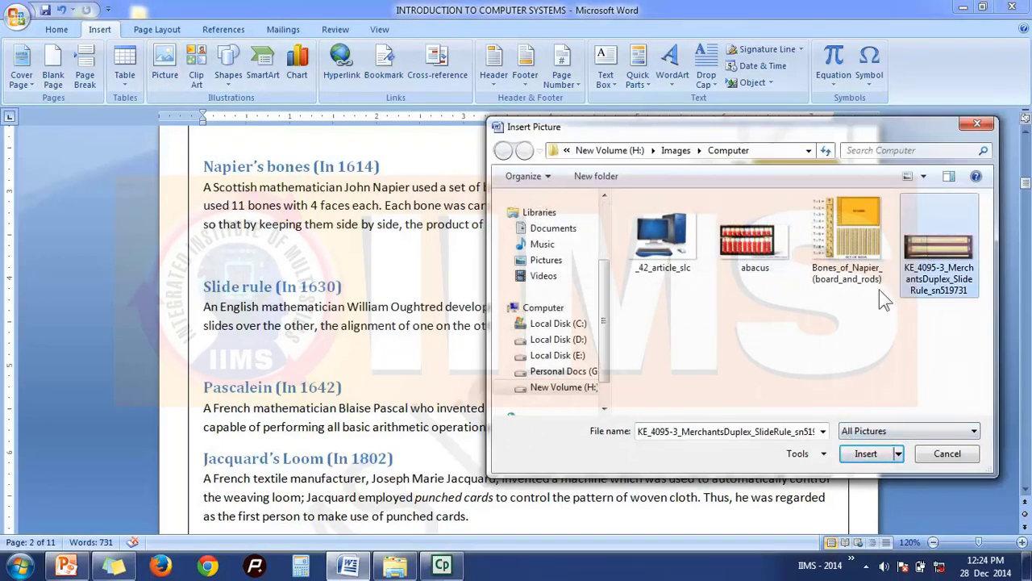
click(865, 453)
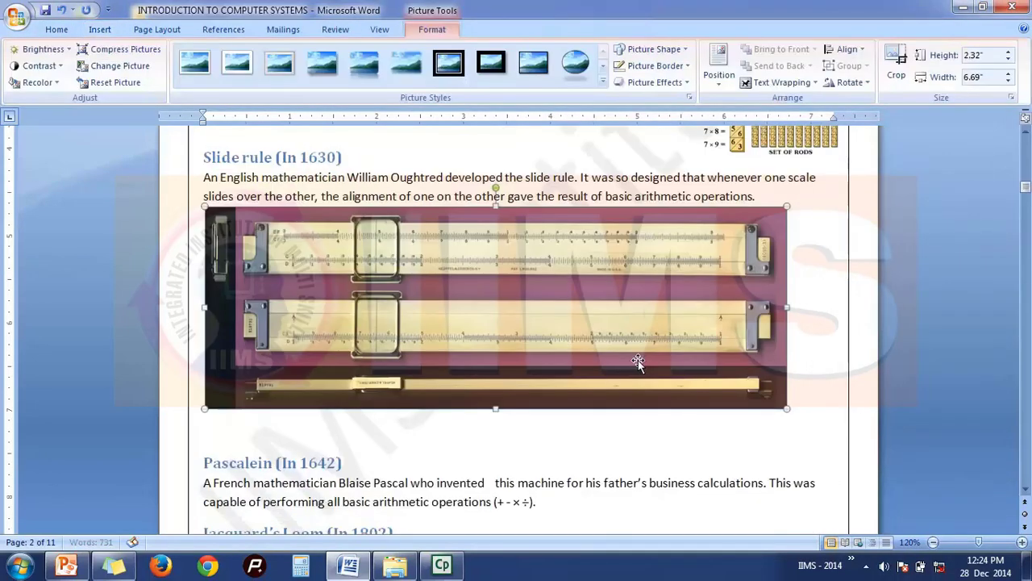
drag(205, 408, 558, 285)
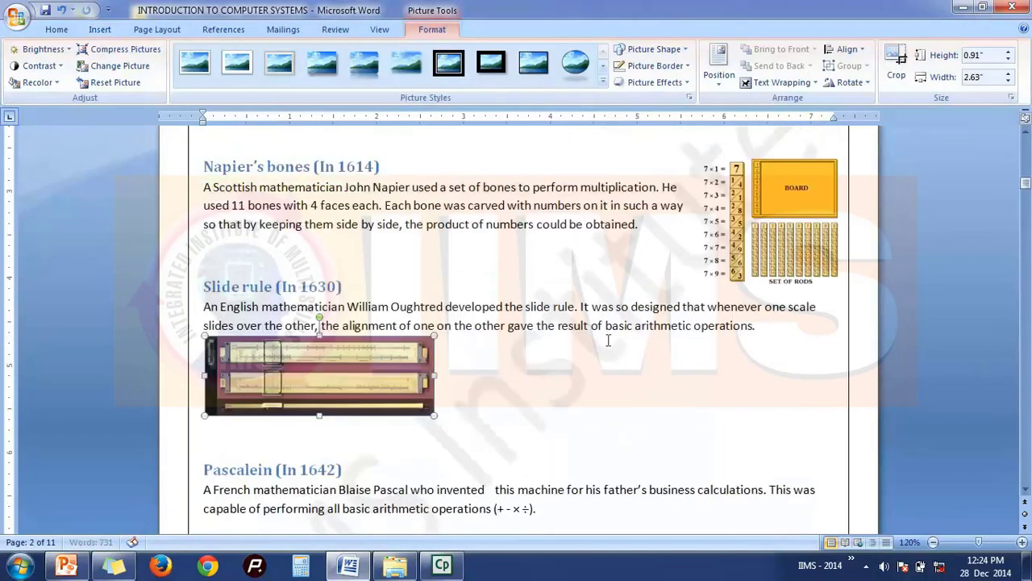
Position the slide rule picture at middle right with square text wrapping and move it up beside the Slide rule paragraph.
click(719, 64)
click(817, 228)
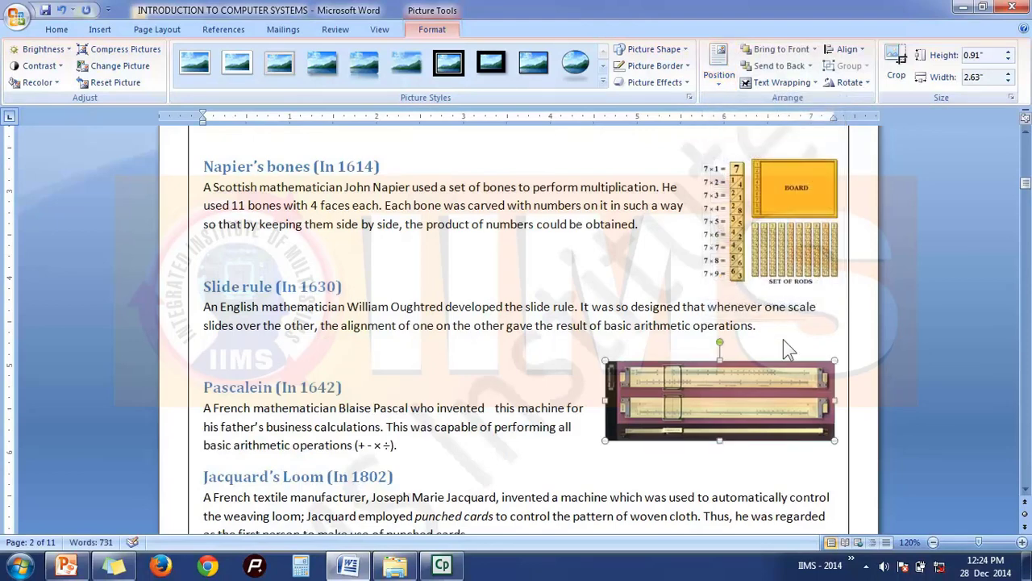
scroll(783, 338, down, 3)
scroll(720, 292, up, 3)
drag(772, 412, 783, 342)
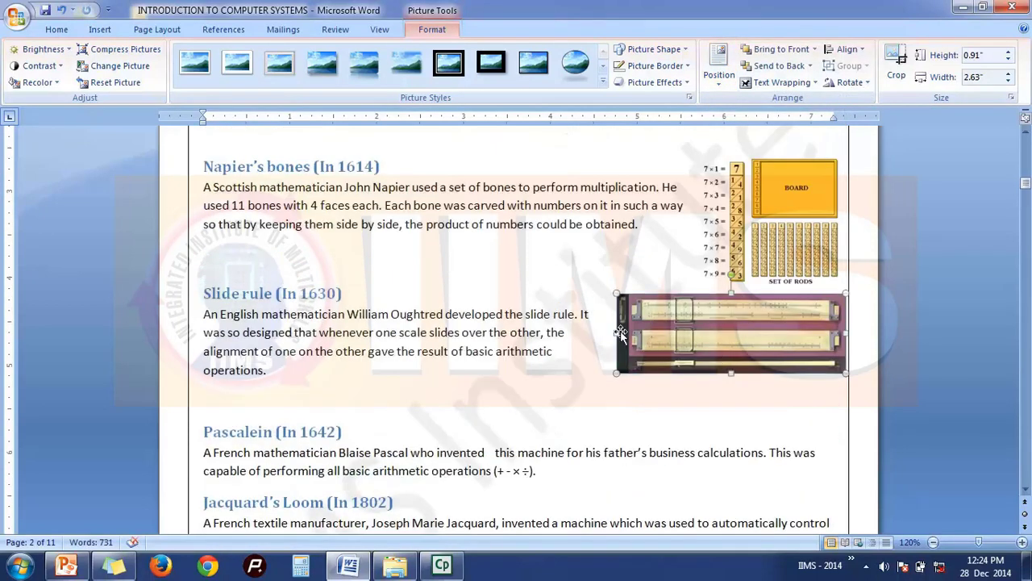
Narrow the slide rule picture from its left side to about 1.51" wide and reduce its height to about 0.62".
drag(619, 334, 714, 334)
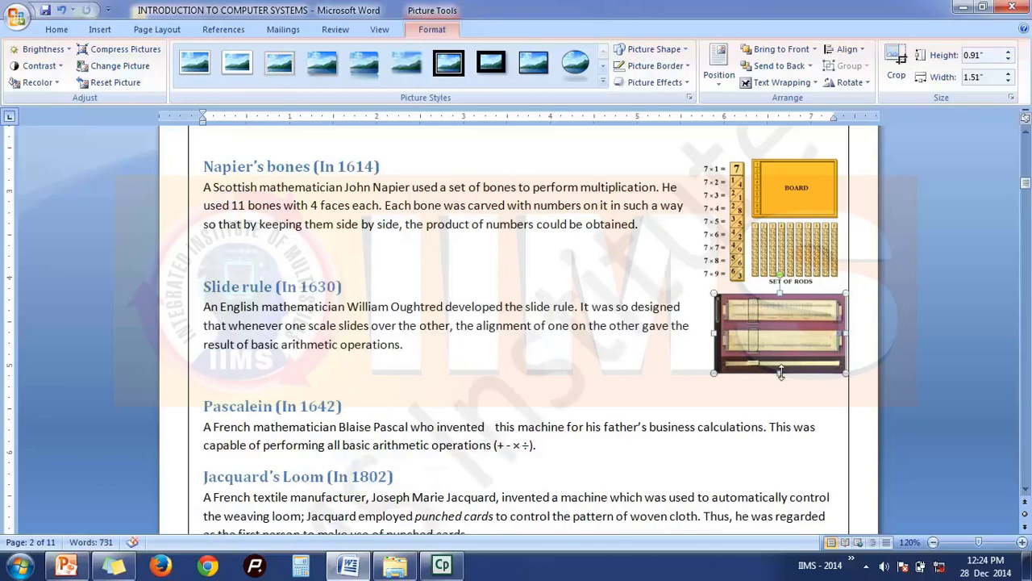
drag(780, 371, 781, 346)
scroll(916, 359, up, 8)
scroll(916, 358, down, 5)
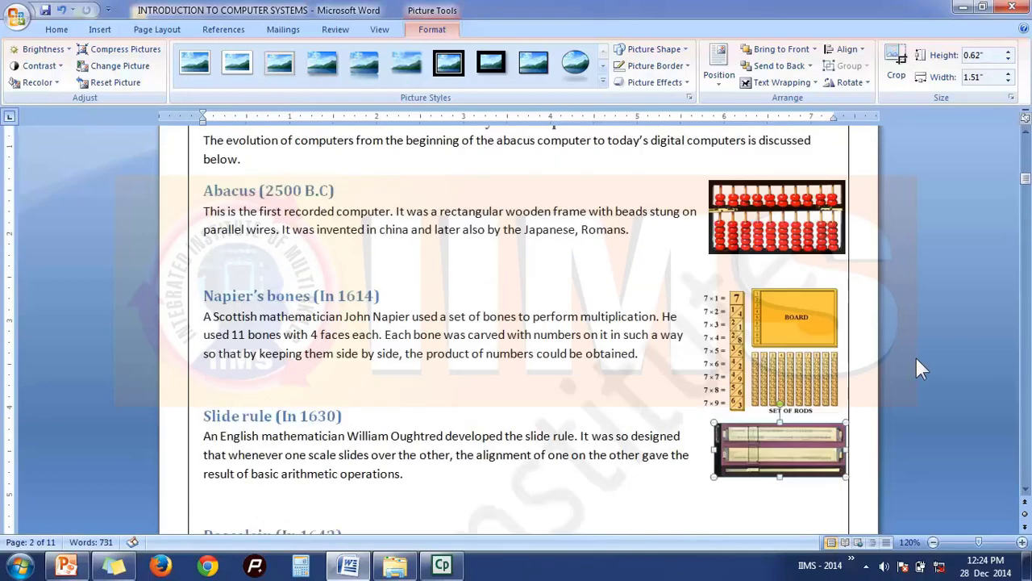
scroll(917, 360, down, 5)
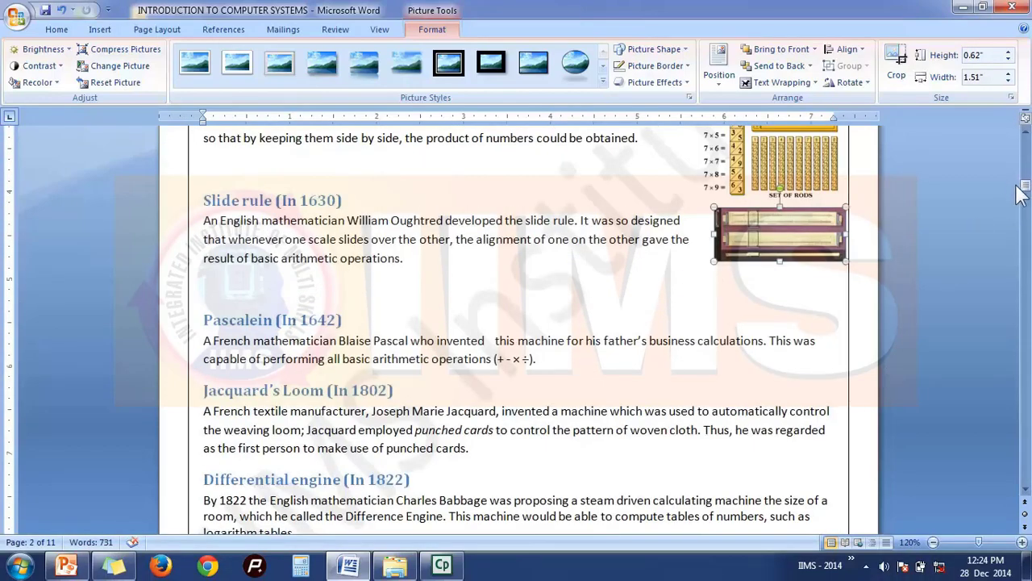
drag(1020, 193, 1024, 153)
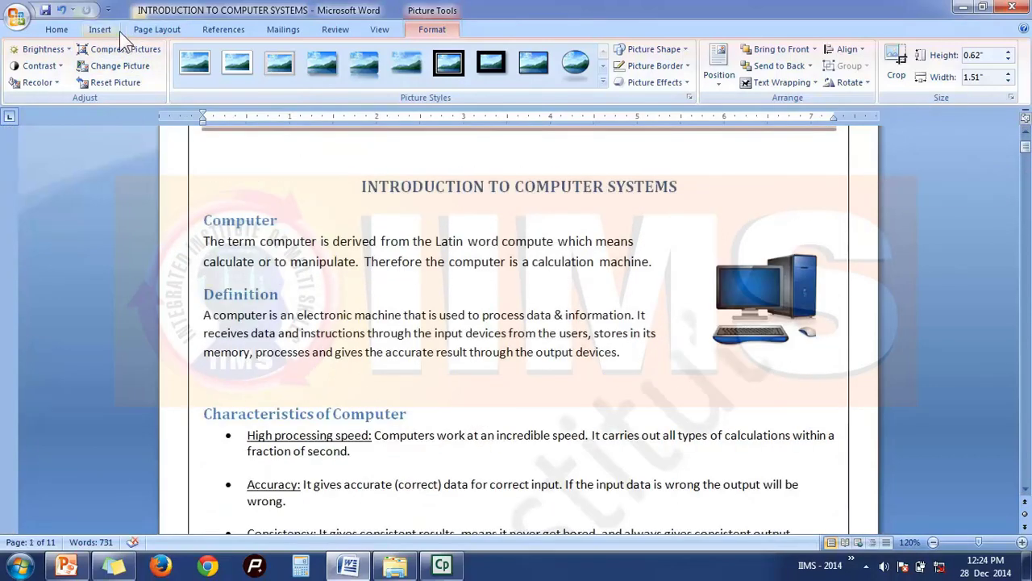
click(100, 30)
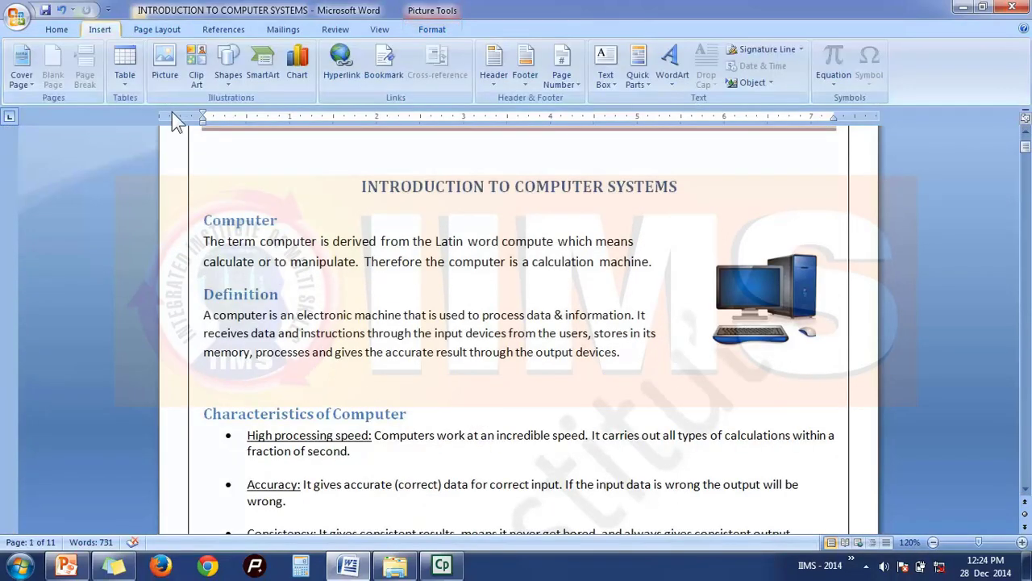
click(433, 30)
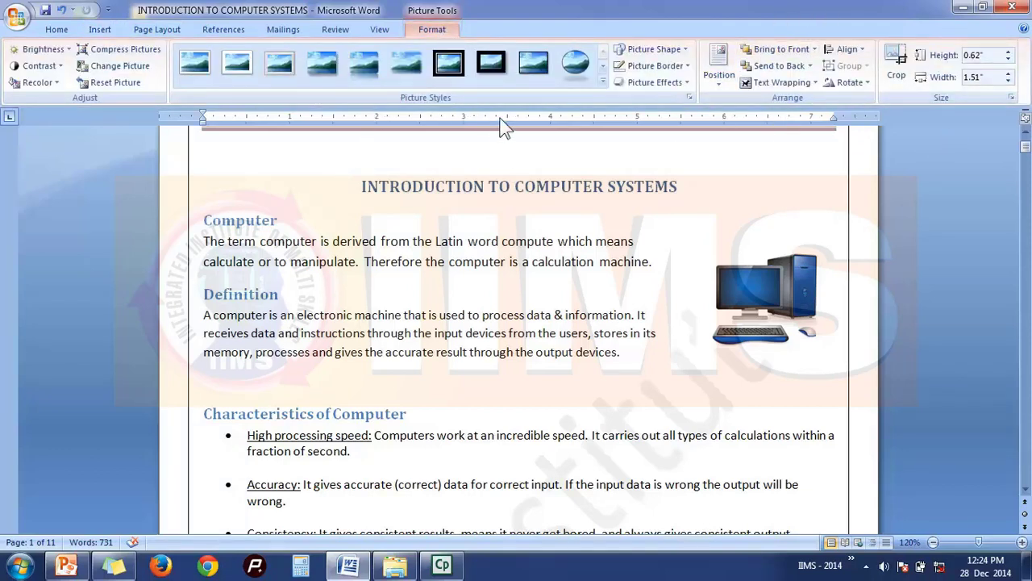
Open Clip Art in the blank document and search the clips for "business".
click(100, 30)
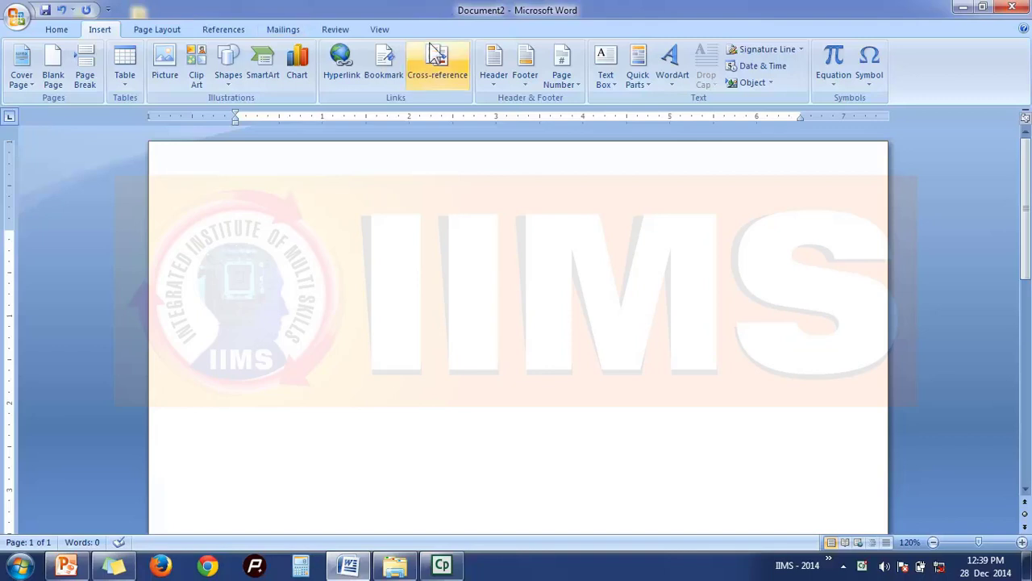
click(197, 71)
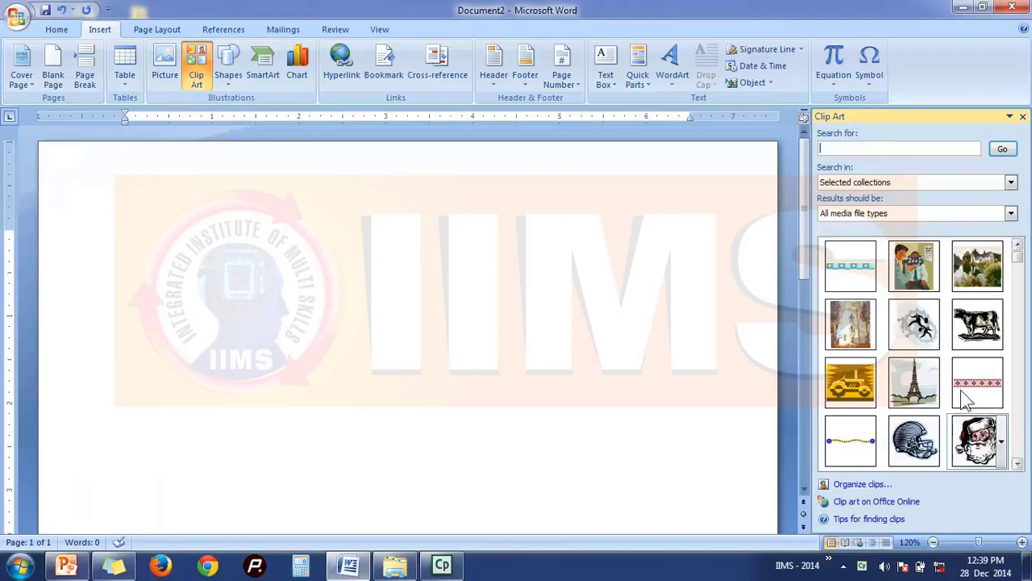
mouse_move(1016, 255)
mouse_down()
mouse_move(1024, 320)
mouse_move(1018, 266)
mouse_up()
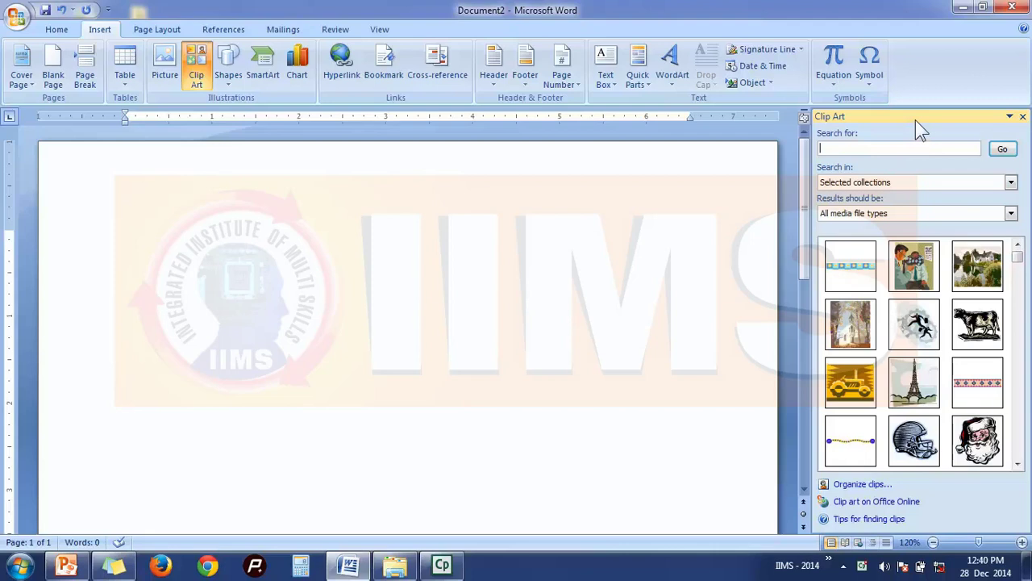
text(business)
click(1005, 150)
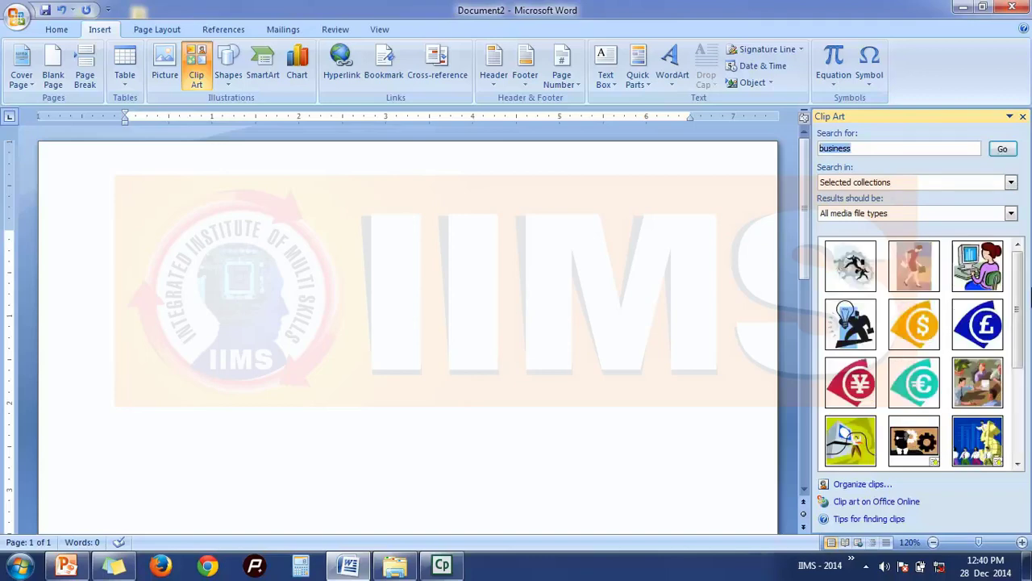
Insert the office meeting clip and the clip of businessmen running over gears, and close the Clip Art pane.
scroll(1021, 321, down, 3)
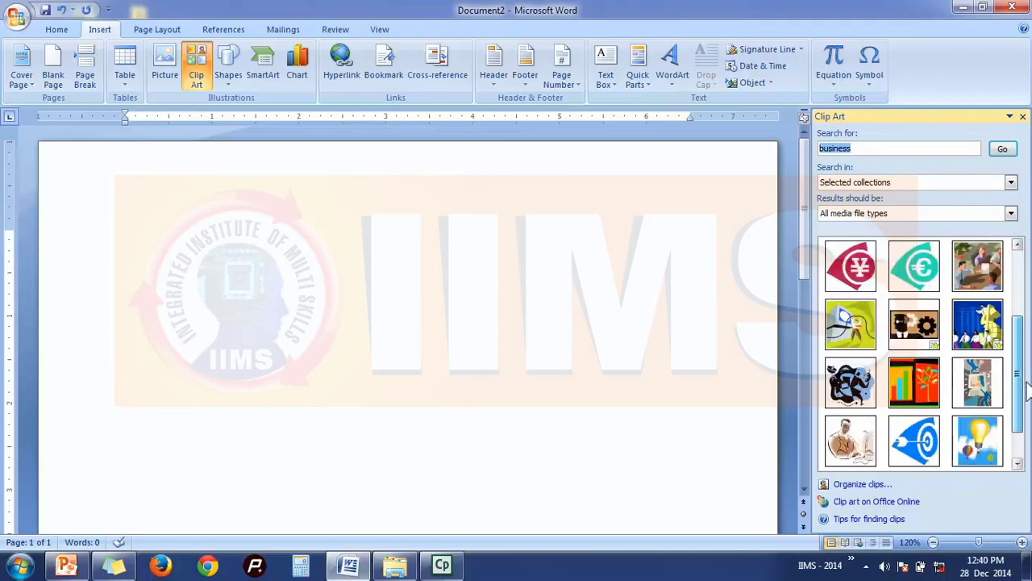
scroll(1023, 306, up, 3)
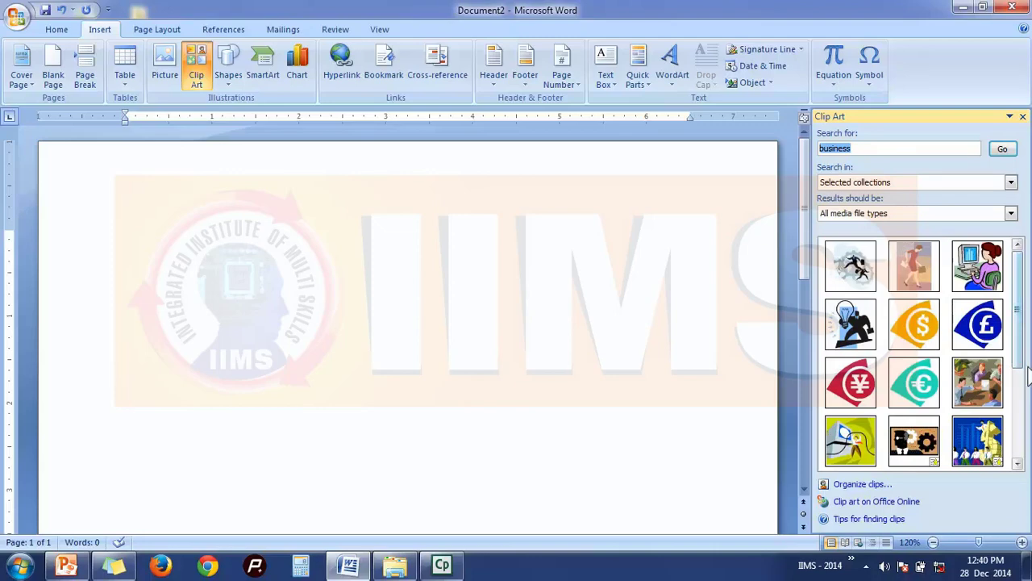
click(977, 383)
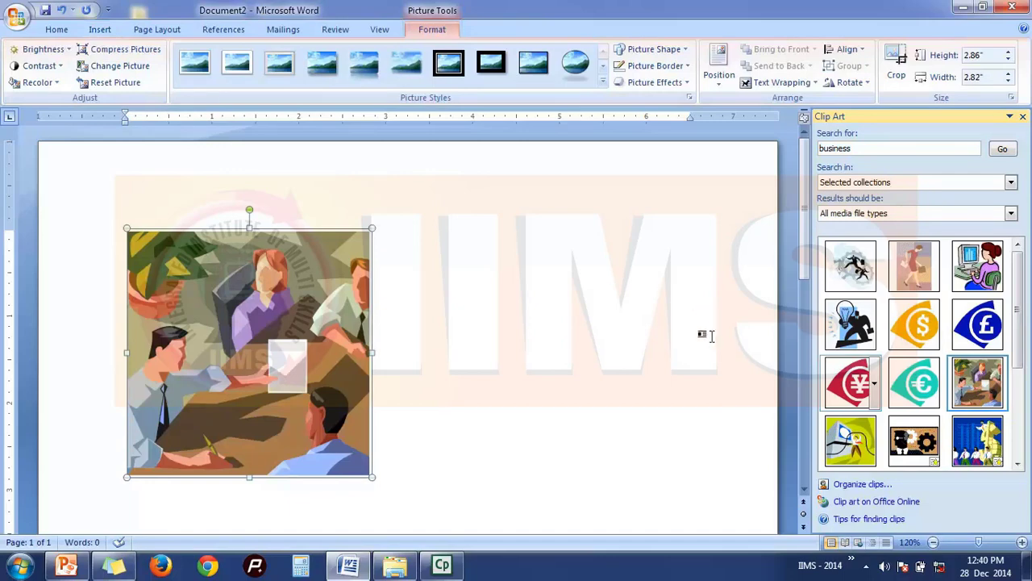
click(861, 279)
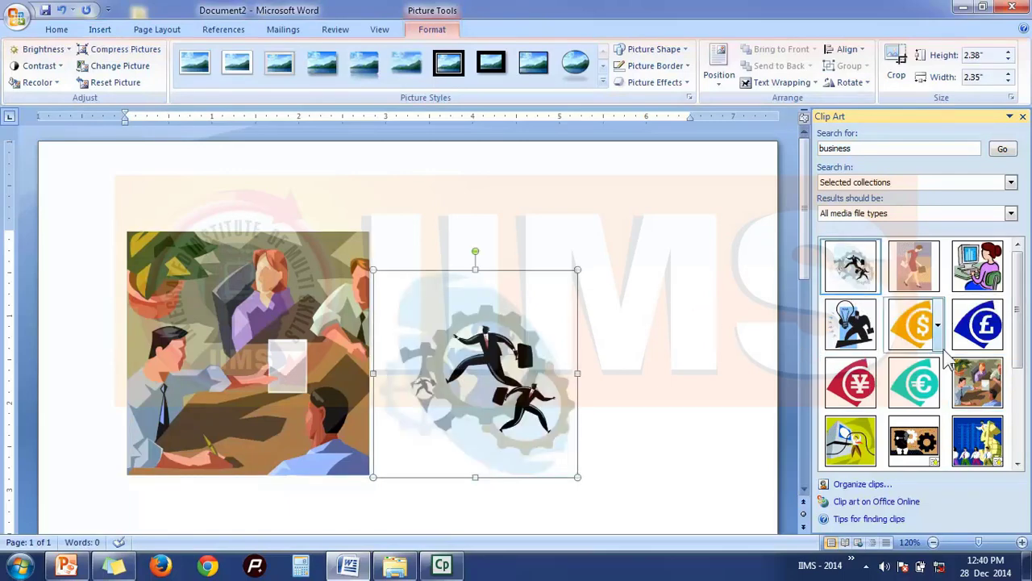
click(1023, 116)
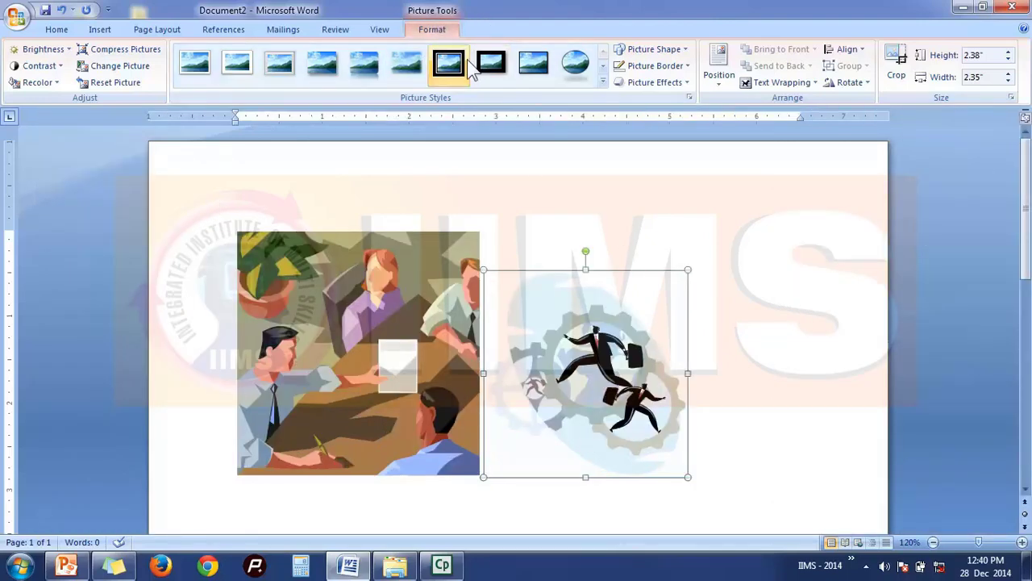
Deselect the clip of the running businessmen and select it again to bring back its picture formatting tools.
click(759, 270)
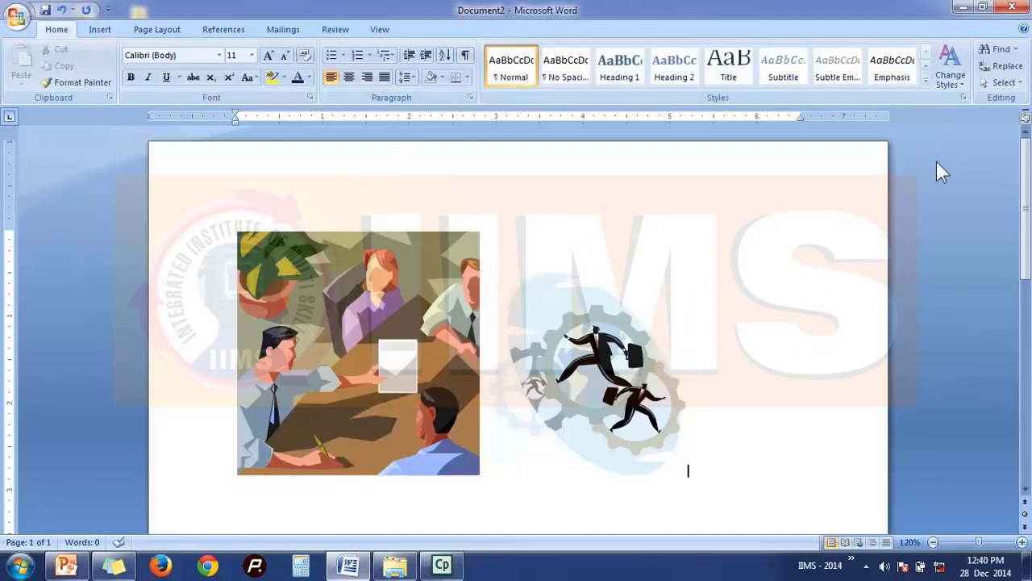
click(616, 296)
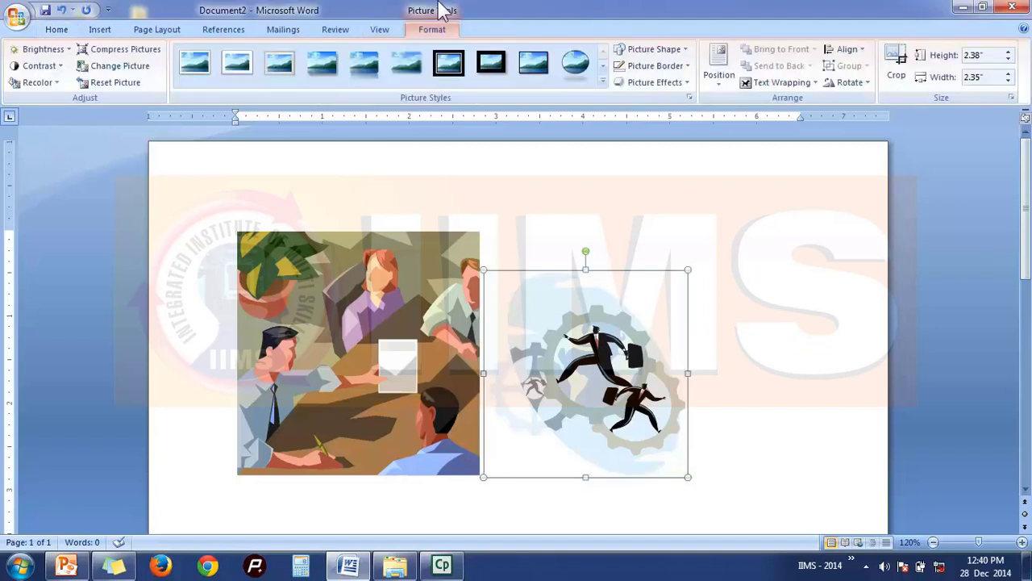
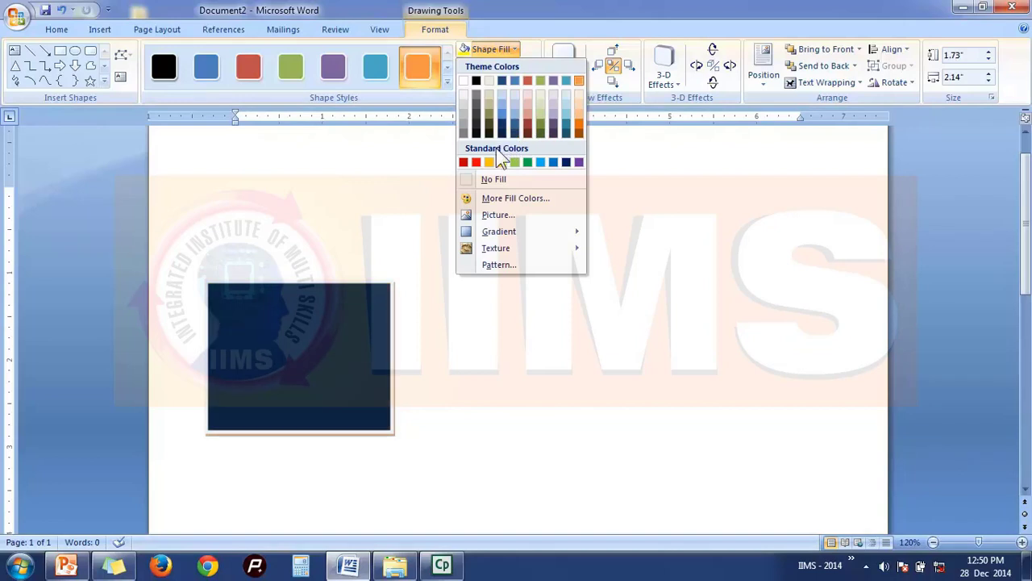
Fill the rectangle with standard dark blue and apply the dark gradient variation that radiates from the center.
click(567, 162)
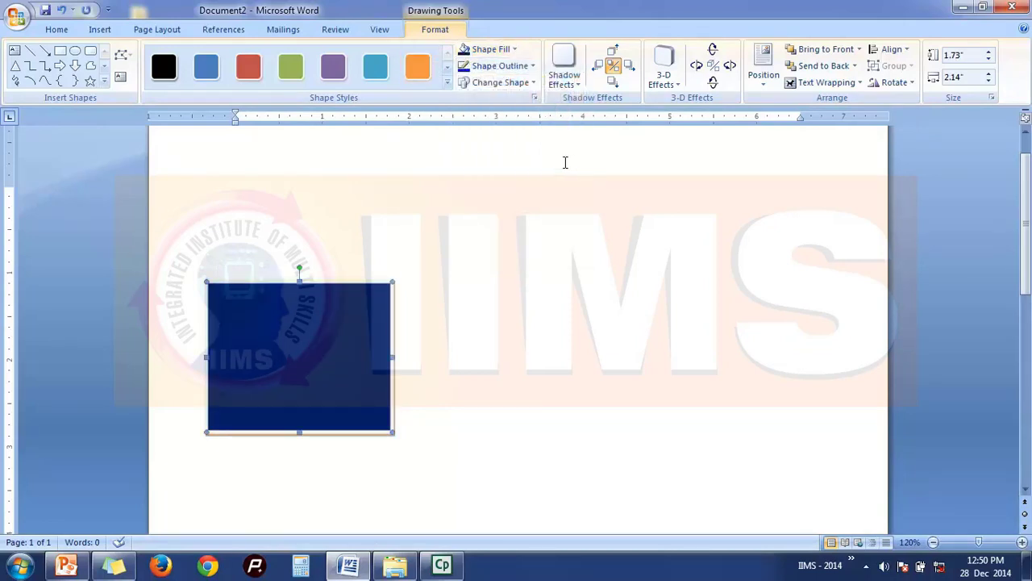
click(514, 51)
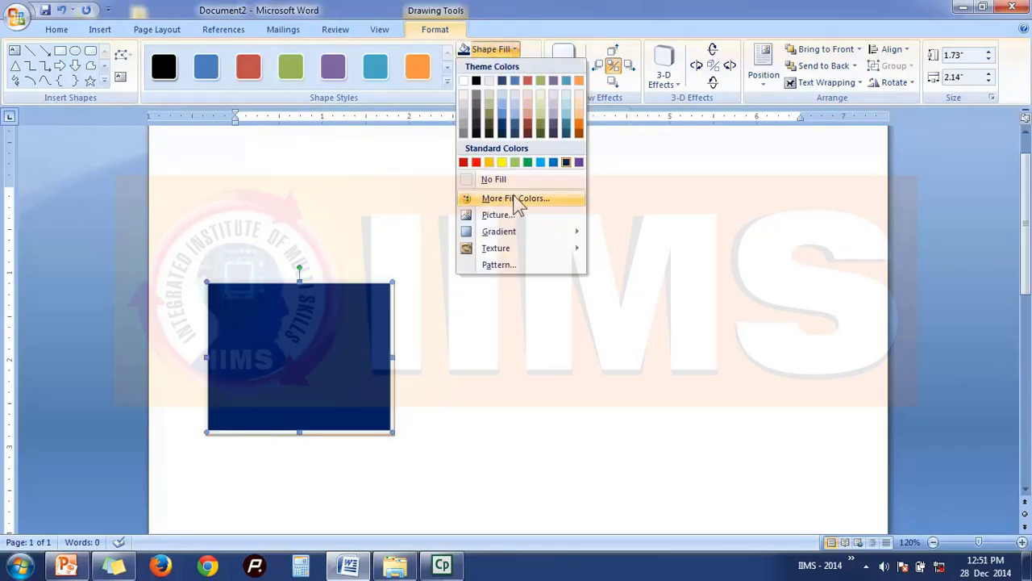
mouse_move(515, 233)
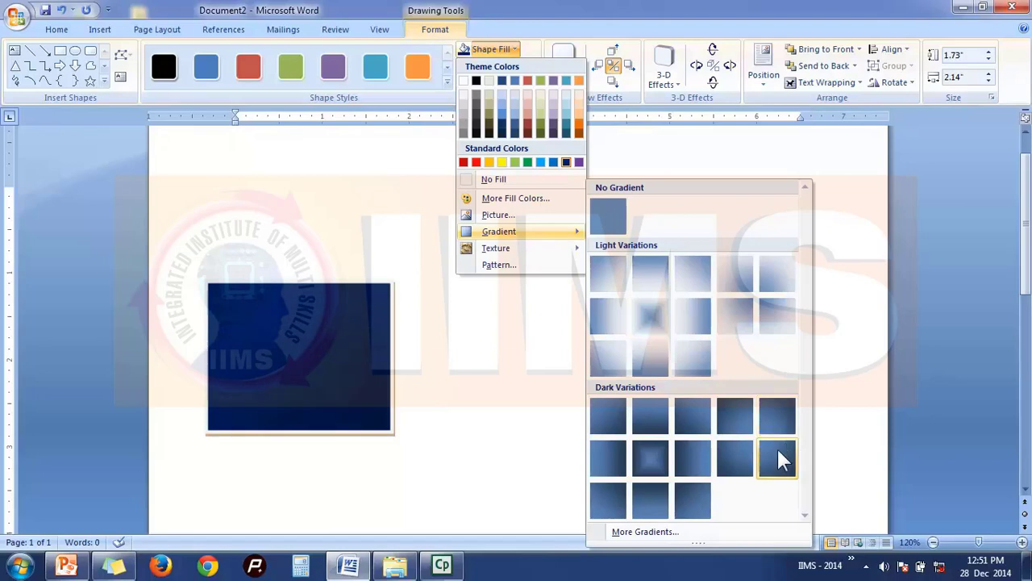
click(647, 467)
Fill the rectangle with the tan papyrus-like texture.
click(502, 48)
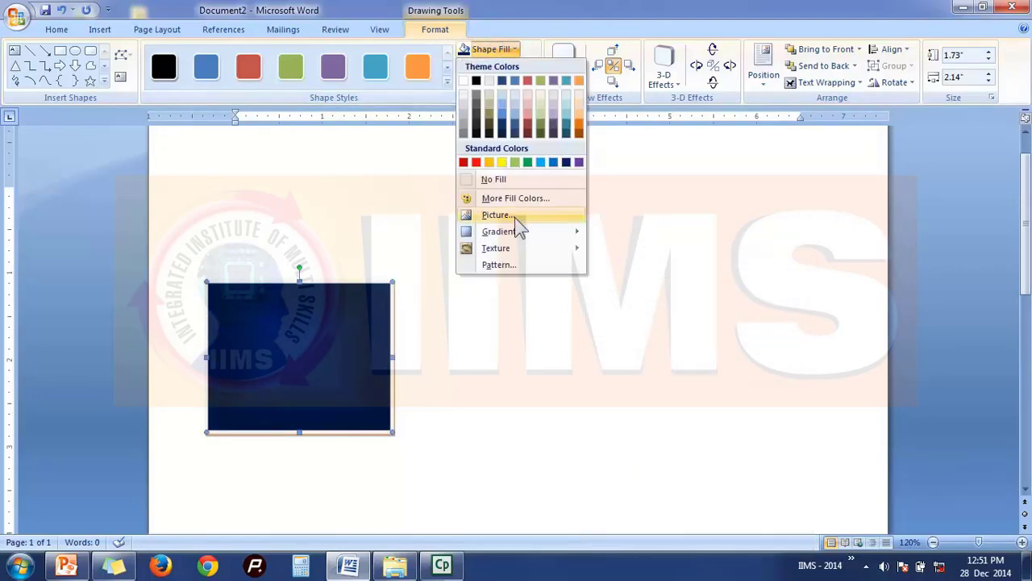
mouse_move(516, 257)
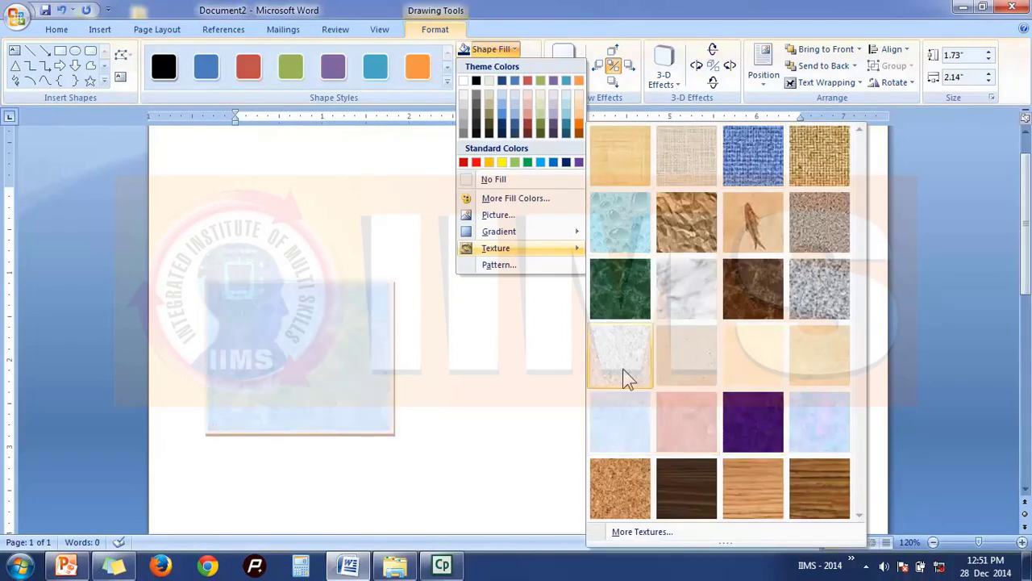
click(619, 157)
Fill the rectangle with the picture _42_article_slc from the Images > Computer folder.
click(494, 49)
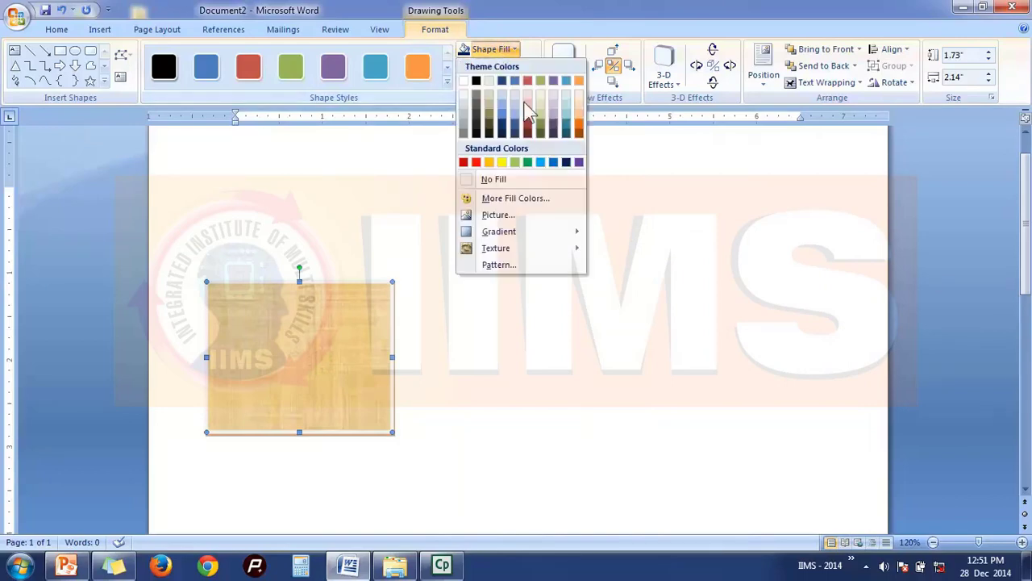
click(515, 216)
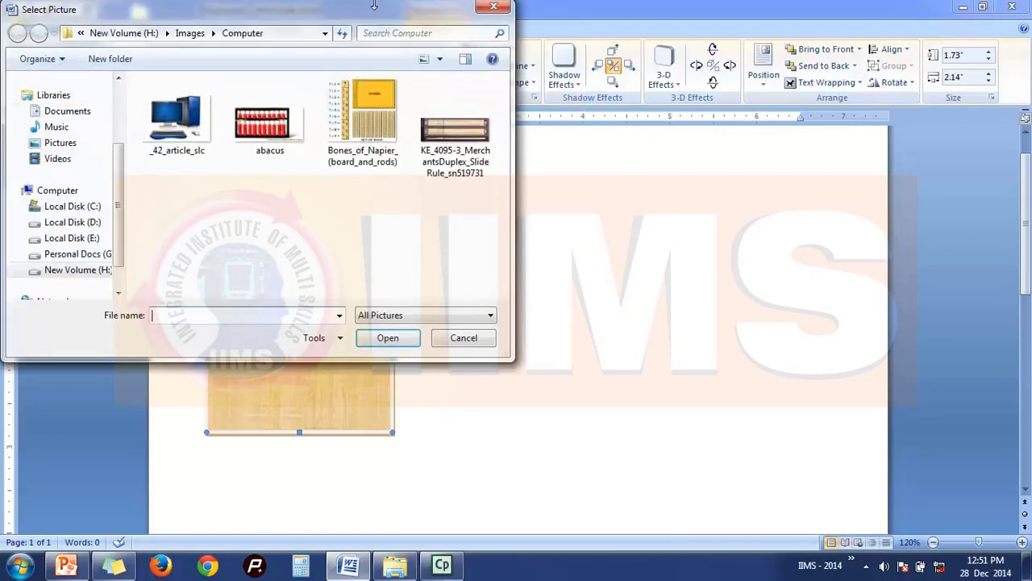
drag(431, 48, 890, 60)
click(645, 175)
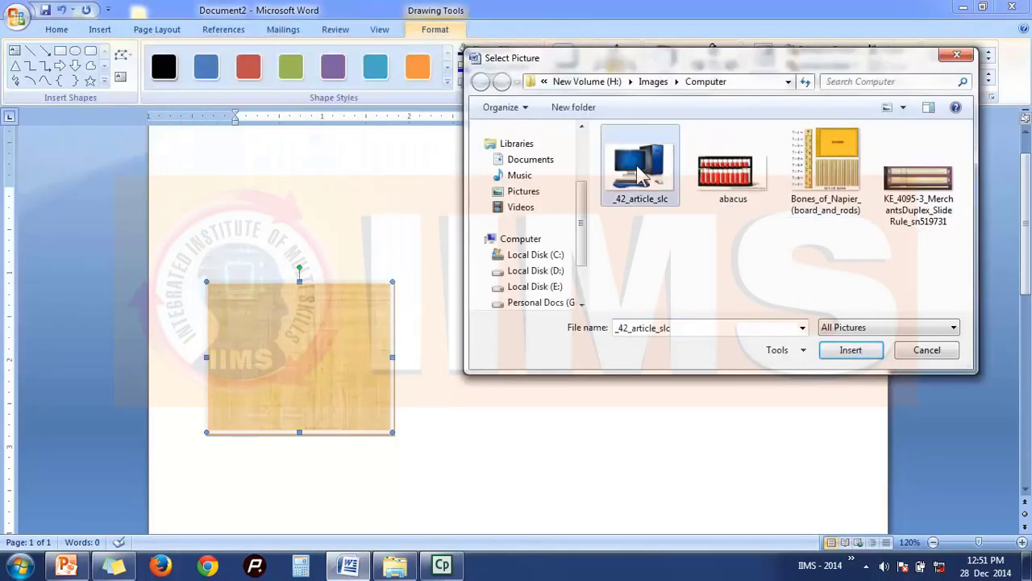
click(867, 354)
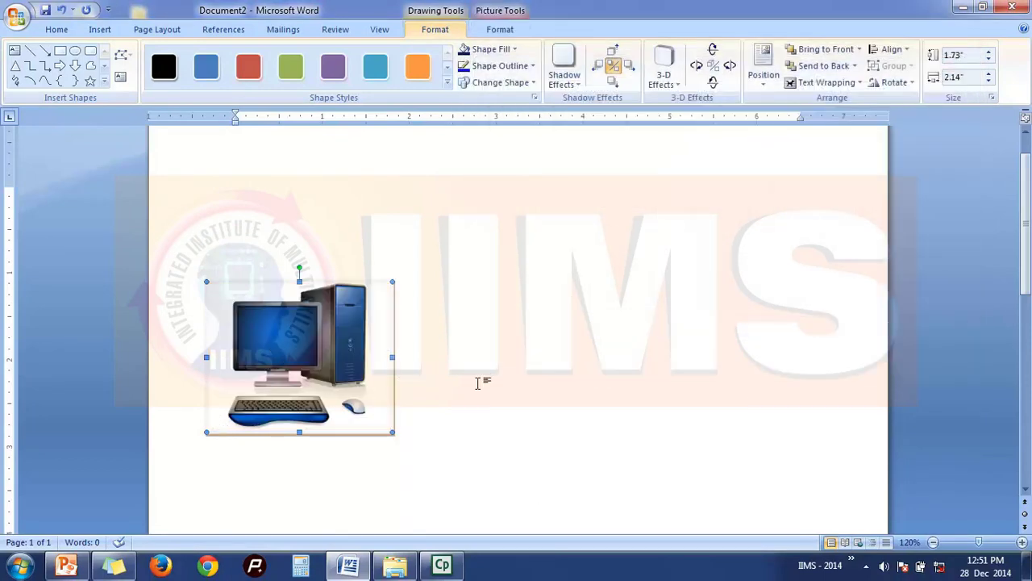
Replace the rectangle's picture fill with the standard dark blue color.
click(496, 66)
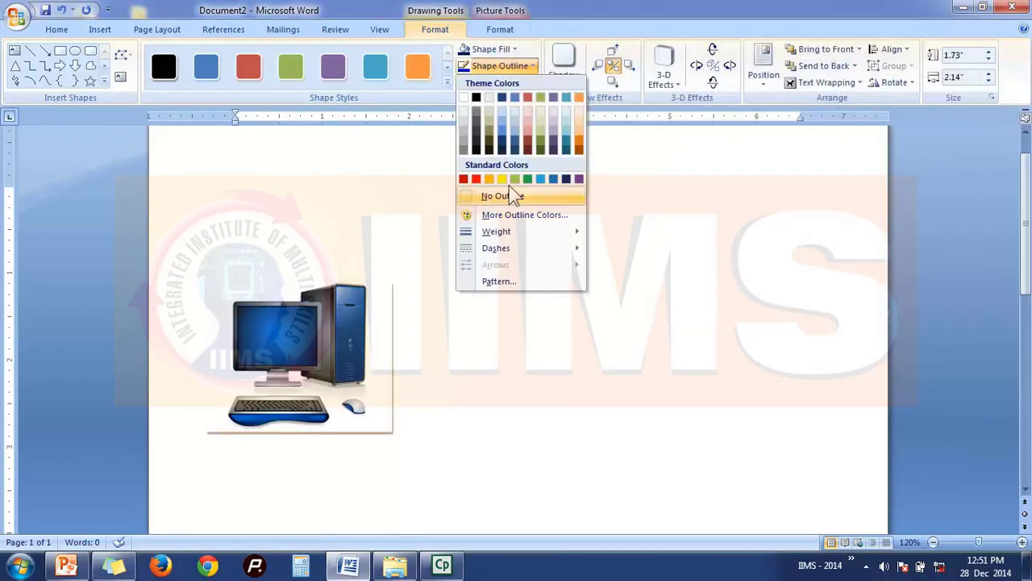
click(494, 51)
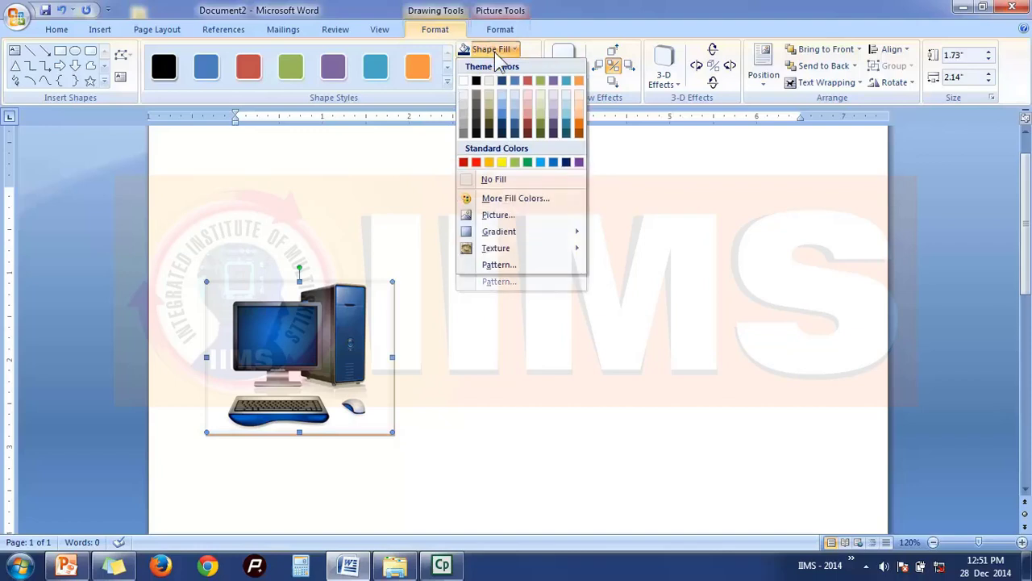
click(567, 162)
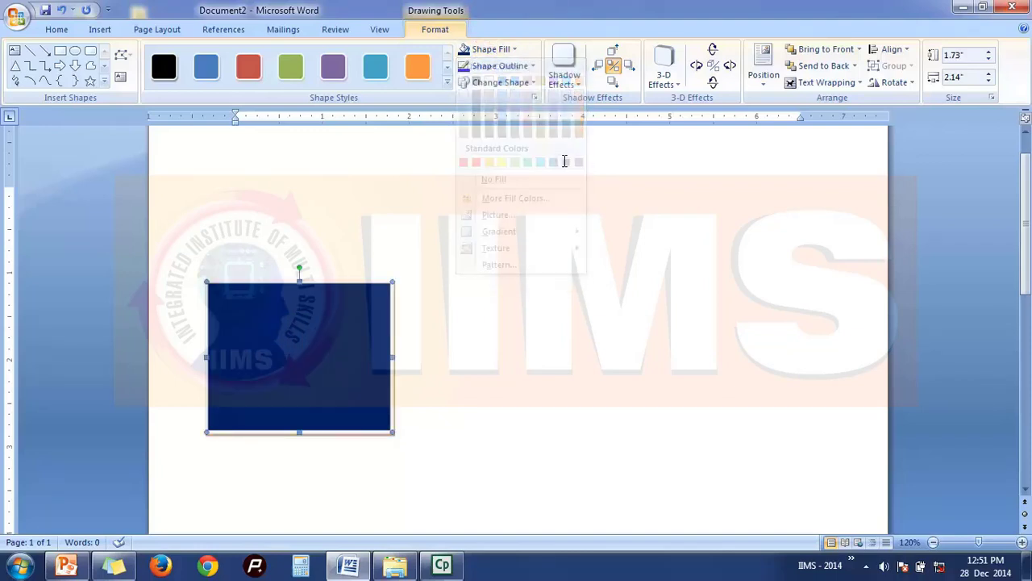
Give the rectangle a 6 pt outline in standard orange and look at the dash styles without changing them.
click(520, 70)
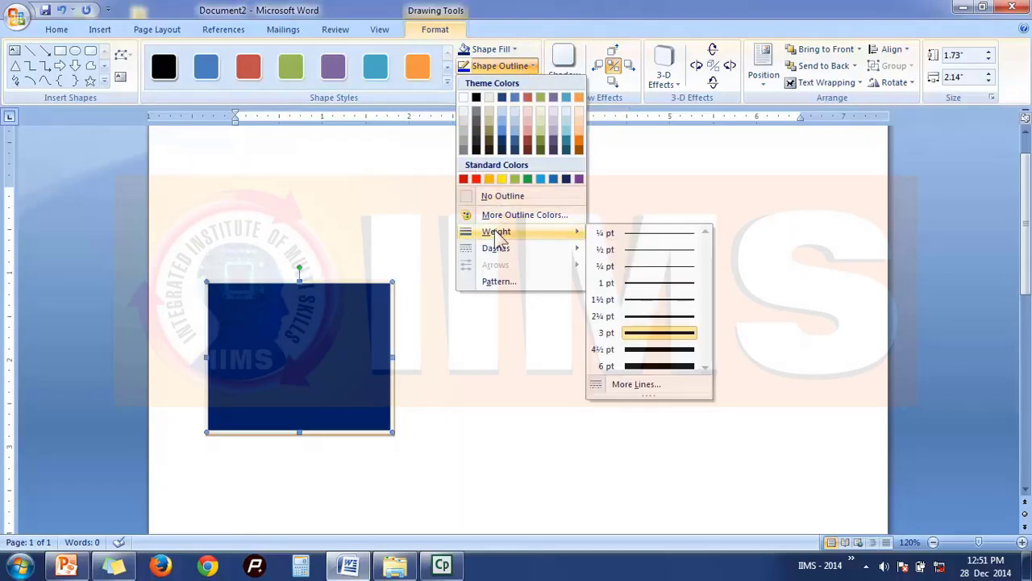
click(661, 367)
click(506, 67)
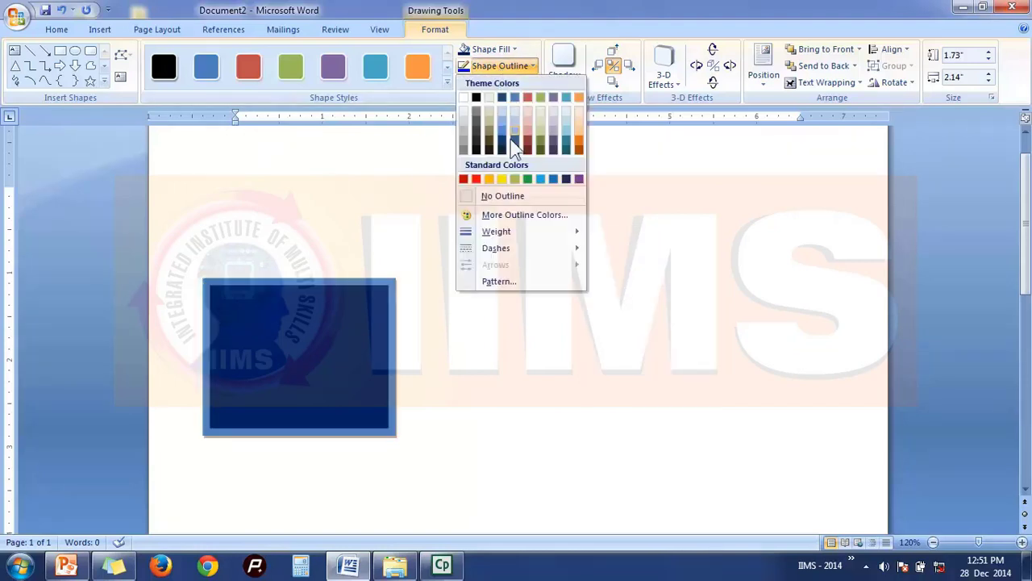
click(491, 180)
click(510, 68)
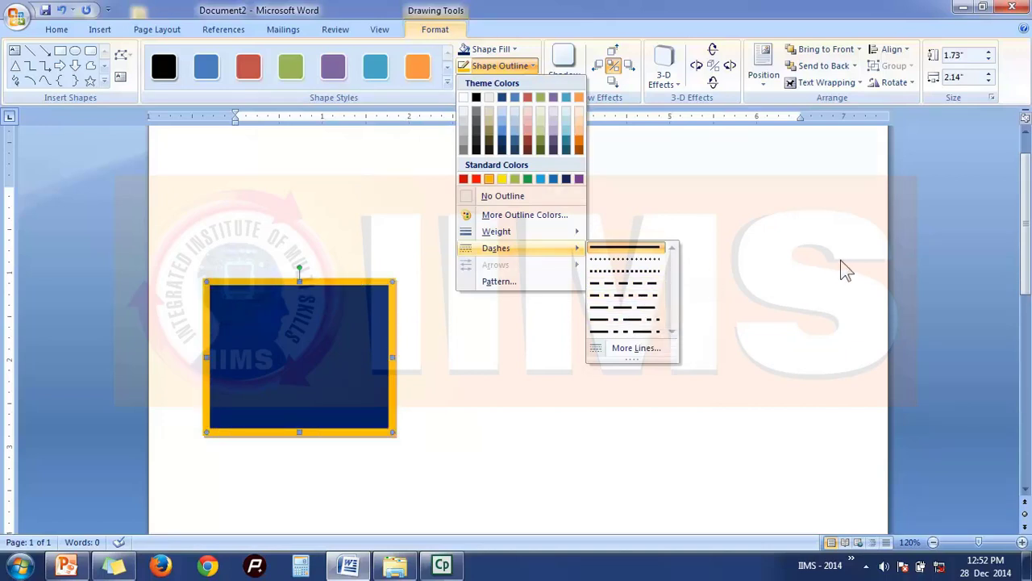
click(820, 261)
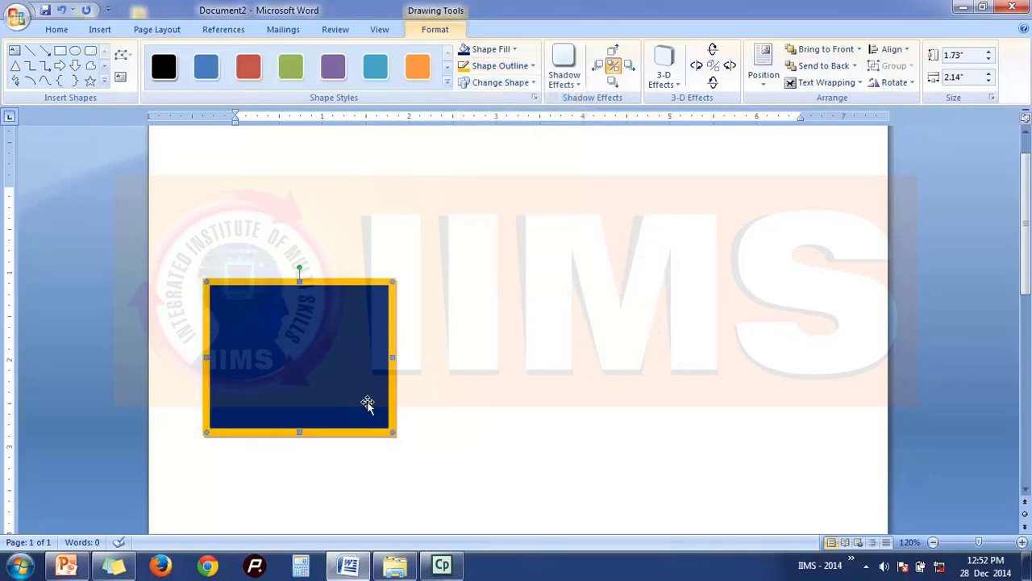
Change the rectangle into a sun shape and reposition it slightly higher and further right on the page.
drag(353, 344, 366, 379)
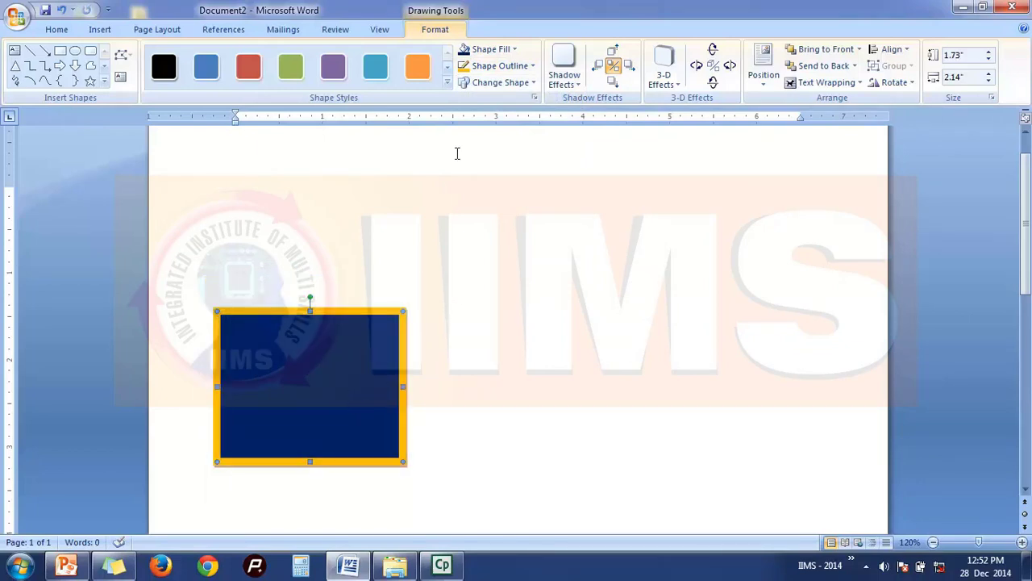
click(520, 81)
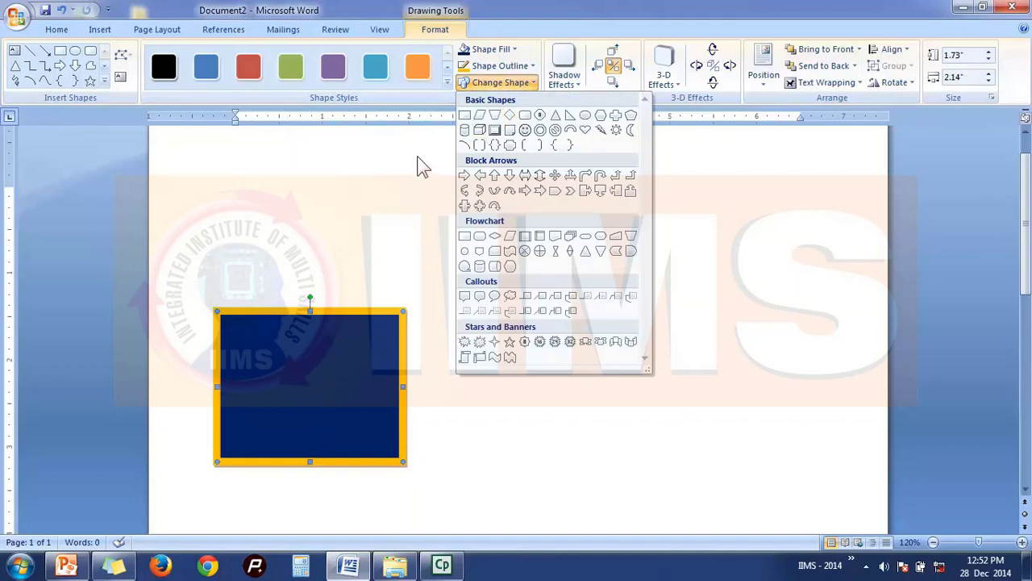
click(620, 133)
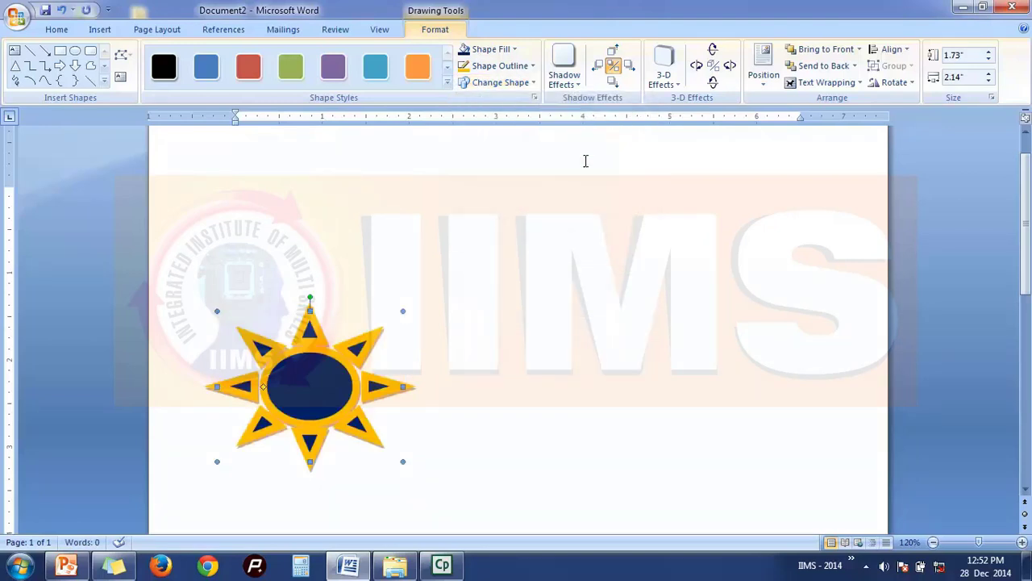
drag(343, 336, 397, 273)
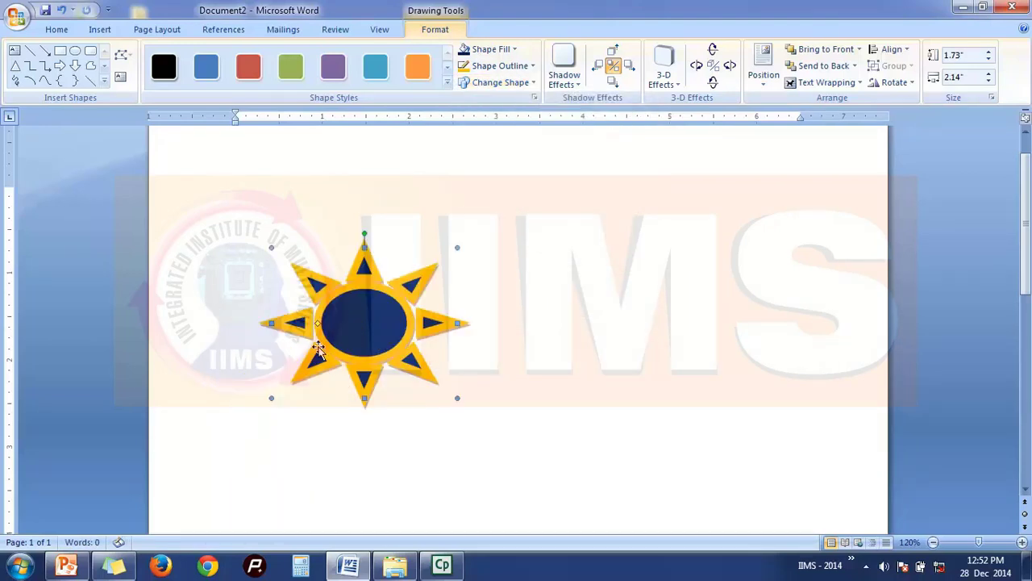
Adjust the sun's proportions to a large center with short rays, and move it slightly down and to the left.
drag(317, 323, 351, 329)
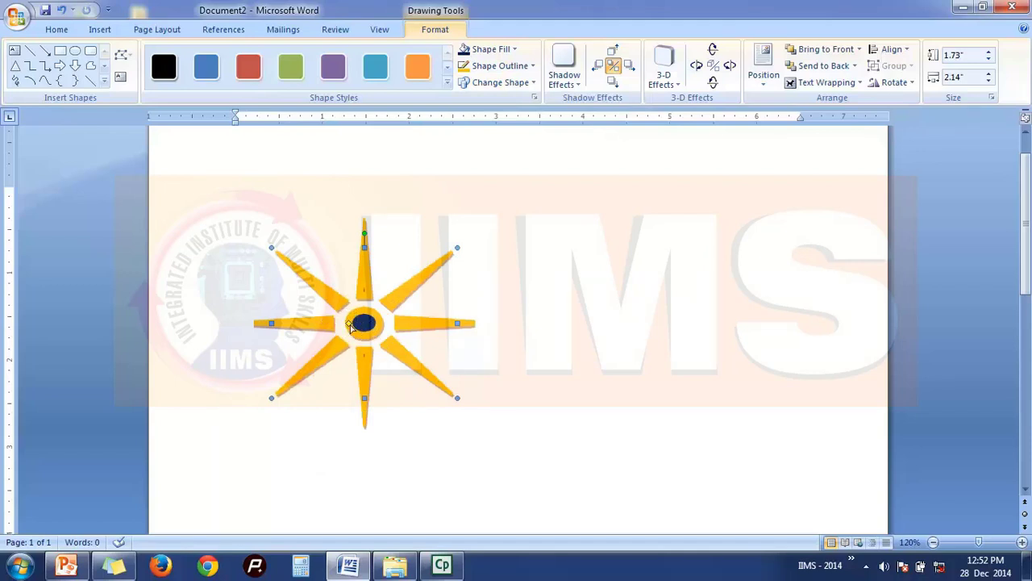
drag(349, 324, 304, 317)
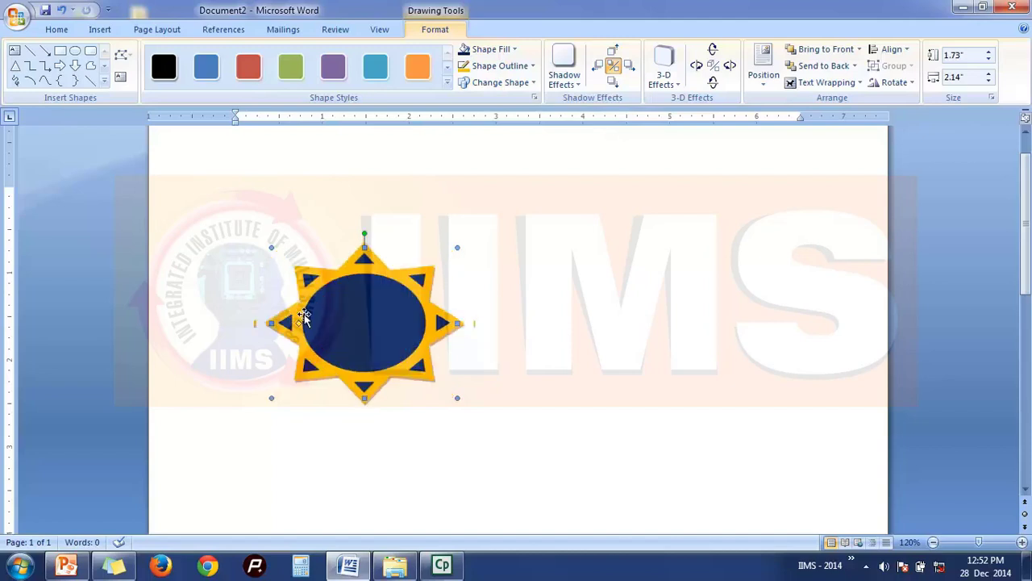
drag(339, 363, 310, 389)
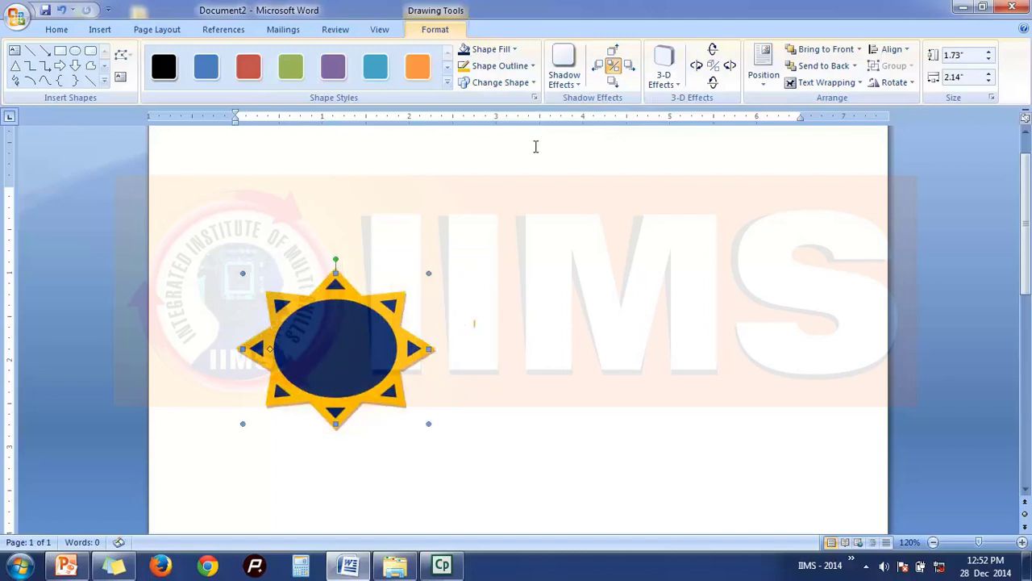
click(492, 82)
click(758, 196)
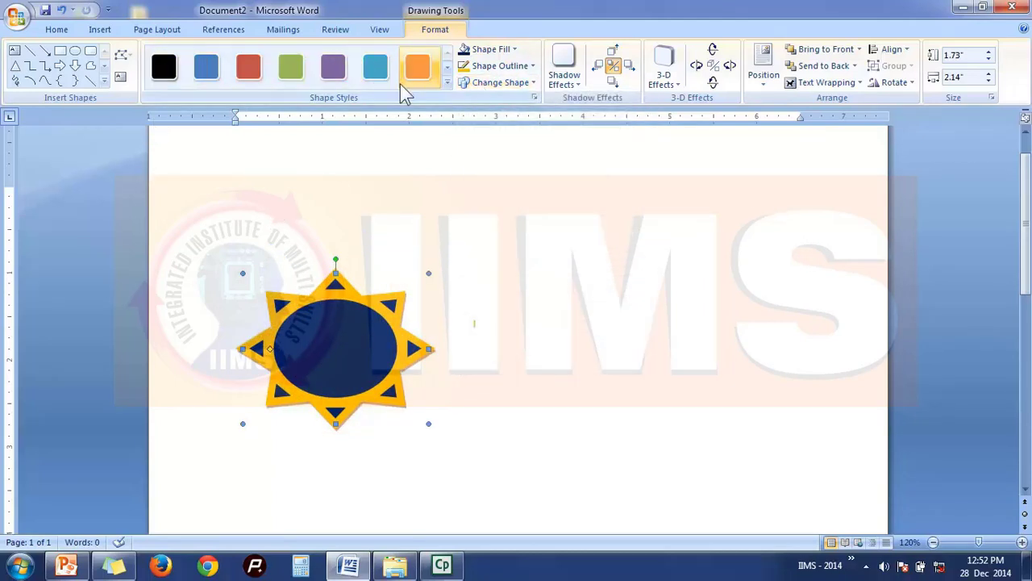
Set the sun's fill to dark orange with 60% transparency in the Format AutoShape settings.
click(534, 97)
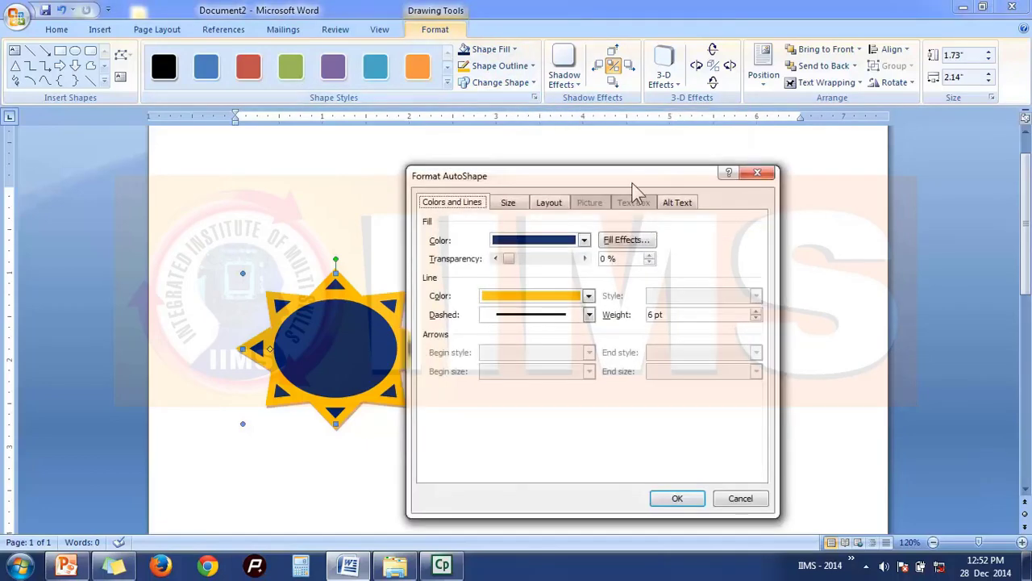
drag(637, 176, 759, 170)
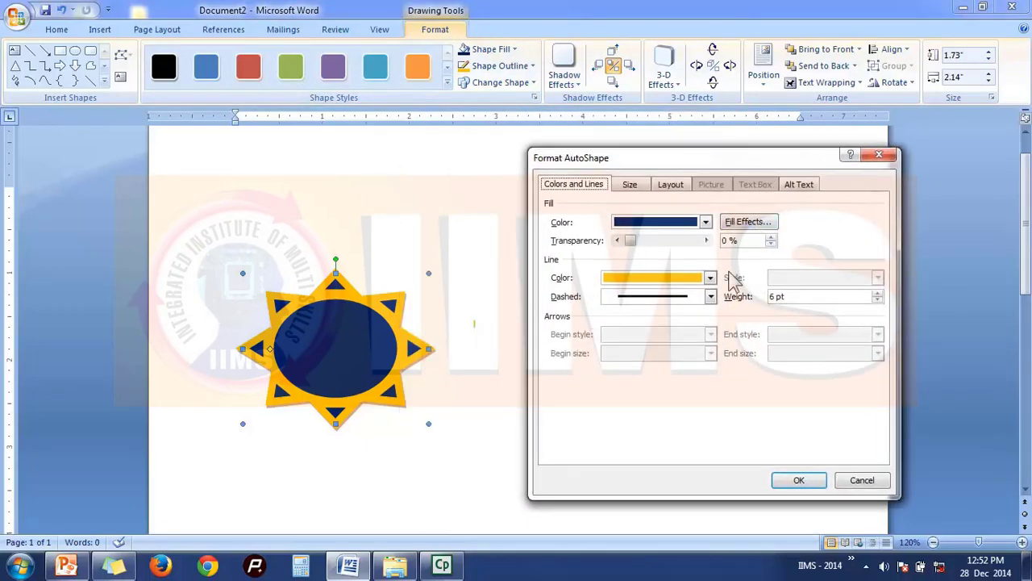
click(631, 192)
click(594, 190)
click(706, 222)
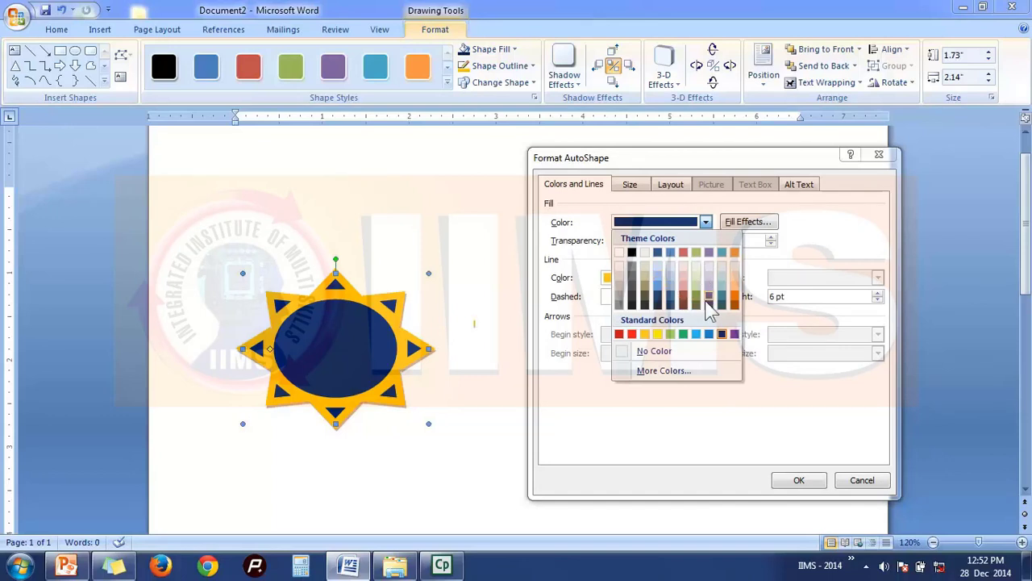
click(733, 303)
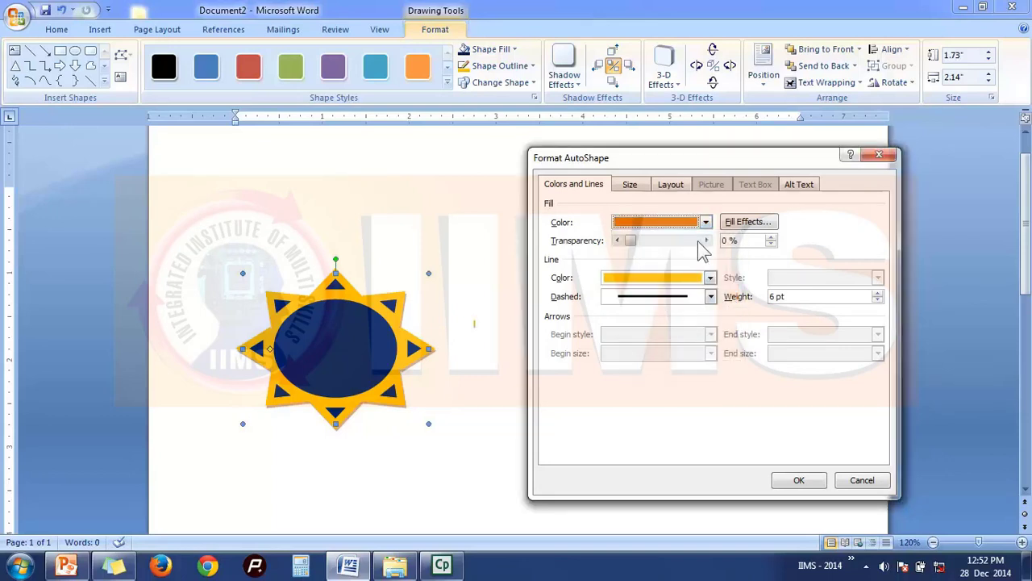
drag(646, 245, 672, 245)
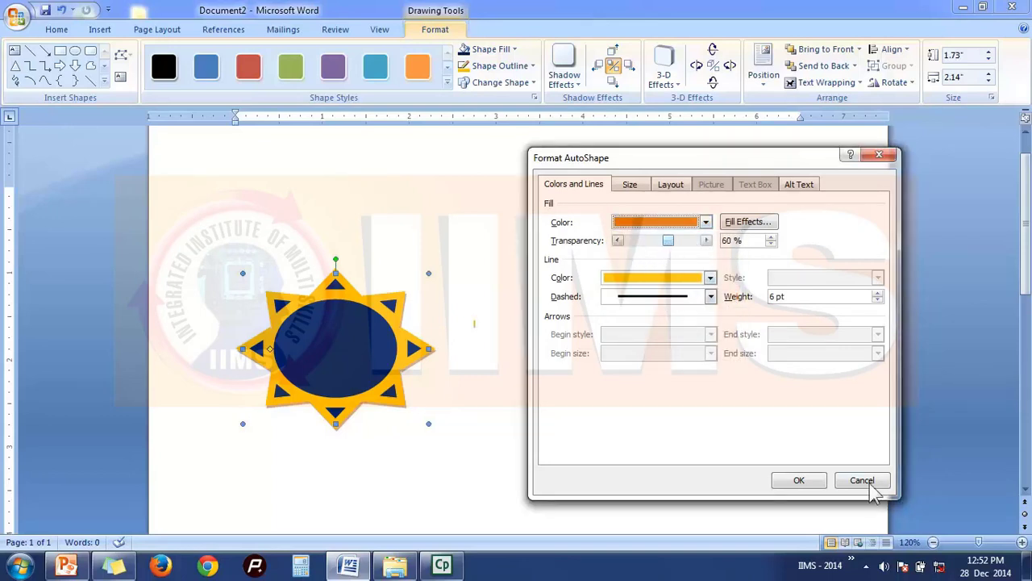
click(790, 481)
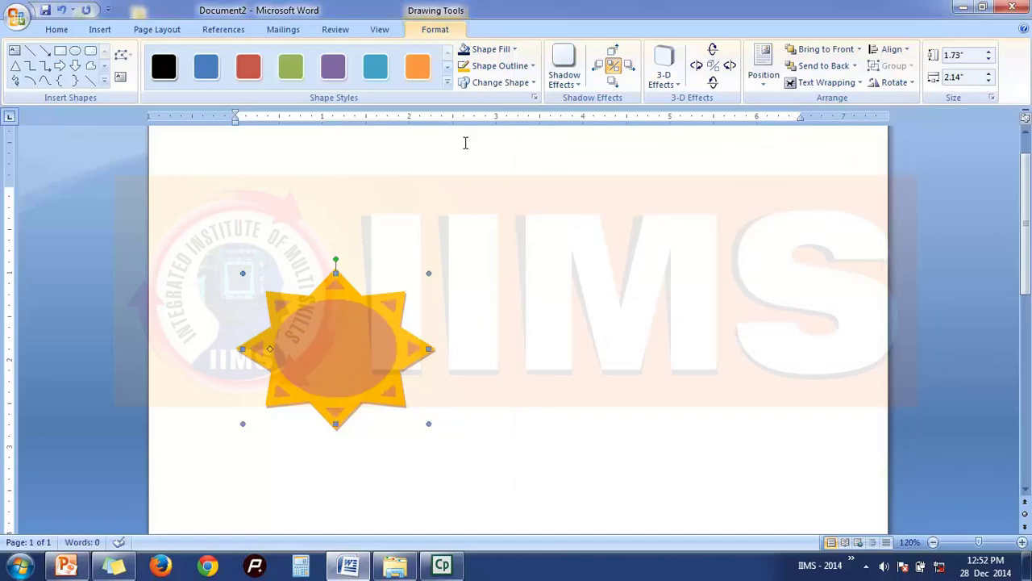
Review the sun's size, layout and alternative text settings in Format AutoShape and leave them unchanged.
click(534, 97)
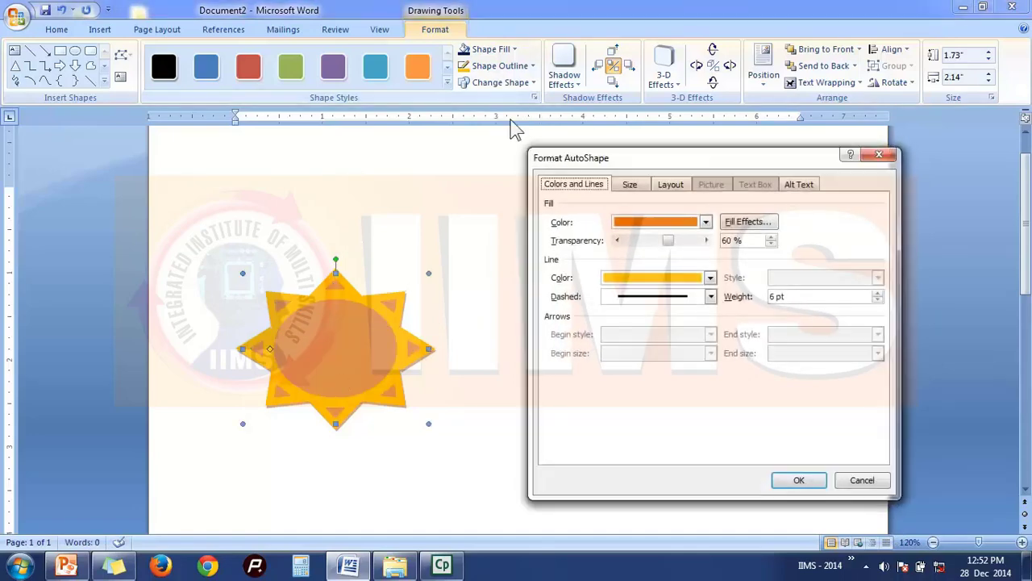
click(630, 186)
click(672, 193)
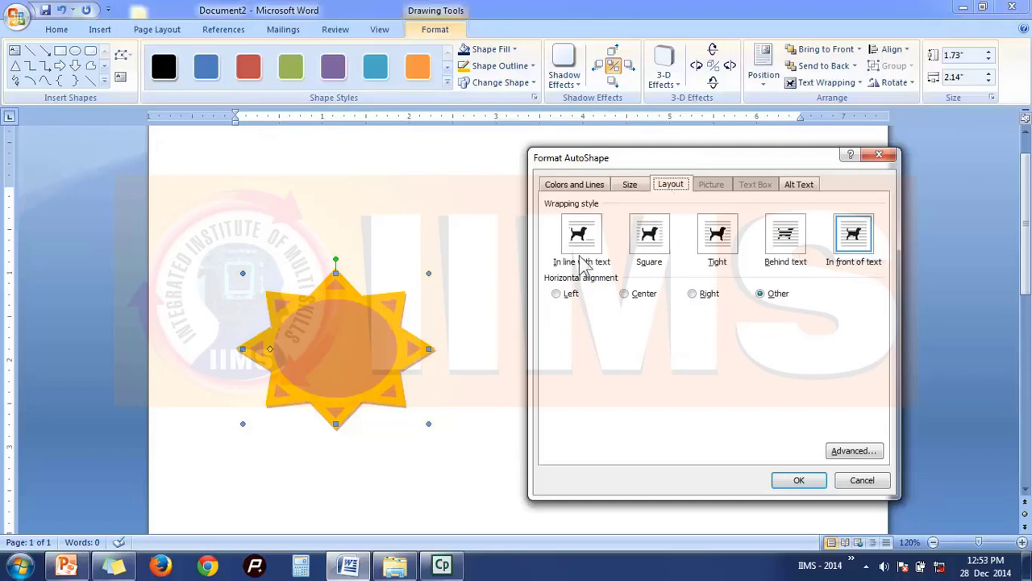
click(803, 187)
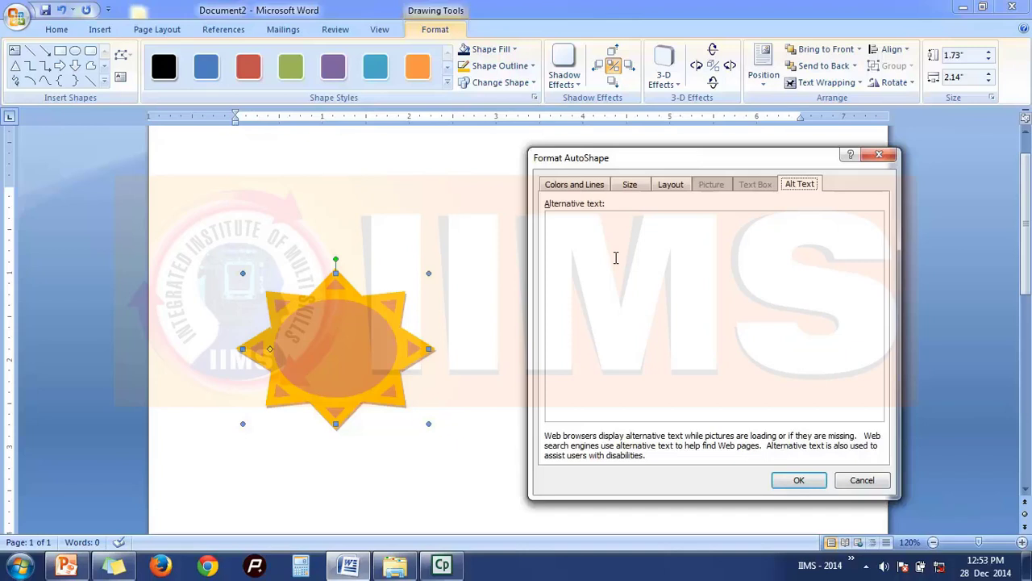
click(856, 482)
Undo the sun's orange fill and its last move, and reposition the sun further left on the page.
click(62, 9)
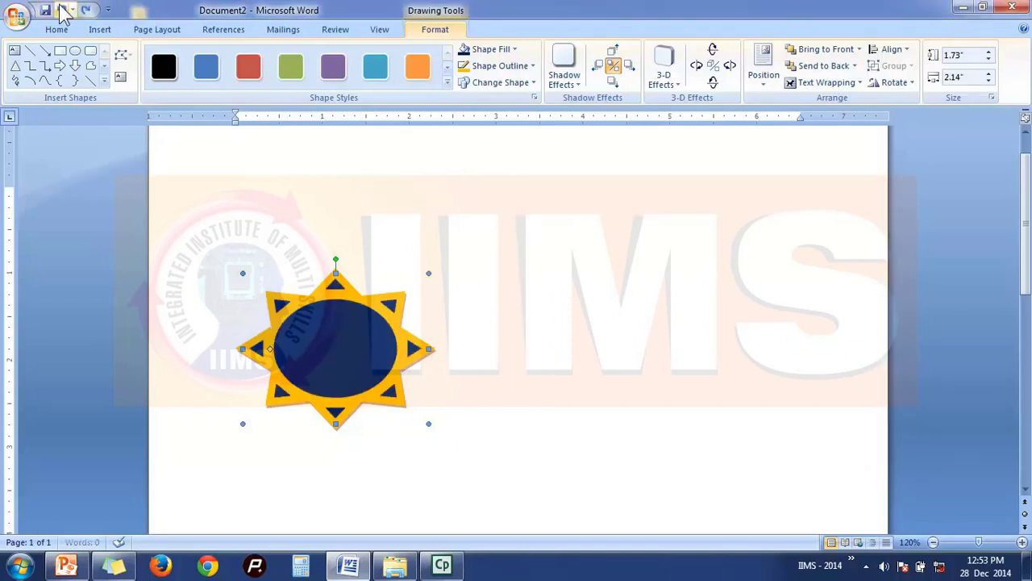
click(61, 9)
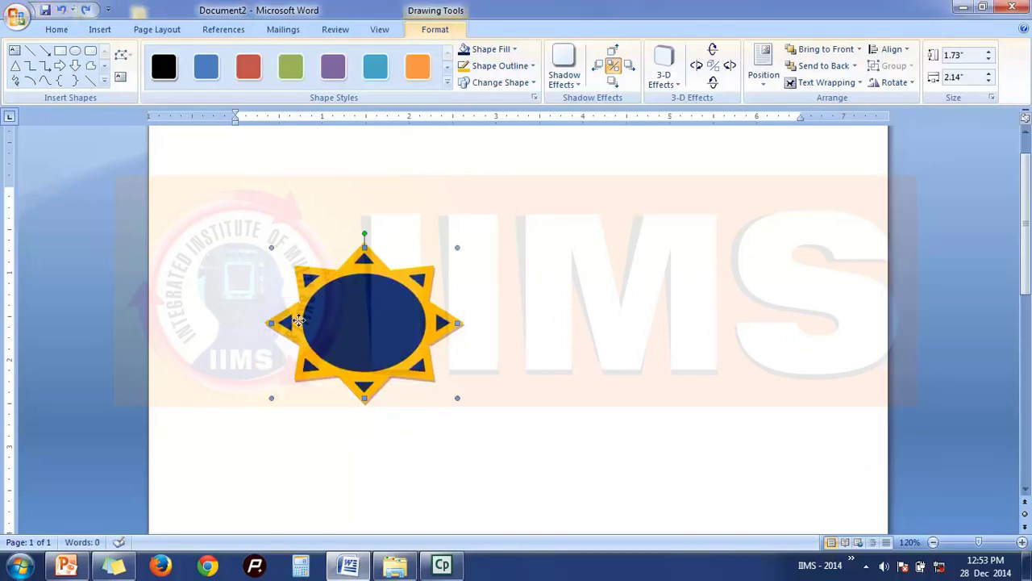
key(ctrl+y)
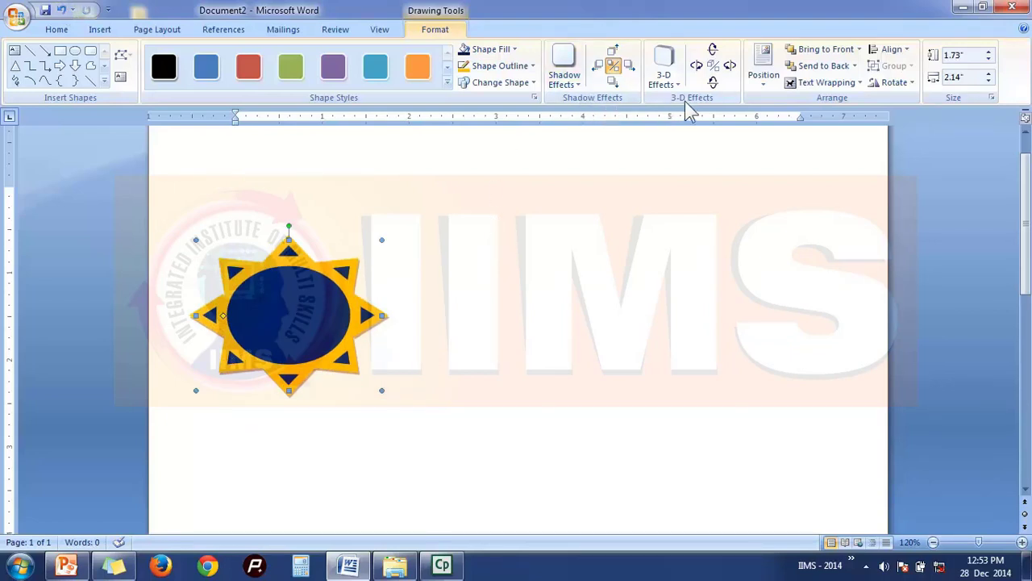
Give the sun a perspective shadow falling below it to the right, and move the sun right and slightly down.
click(573, 87)
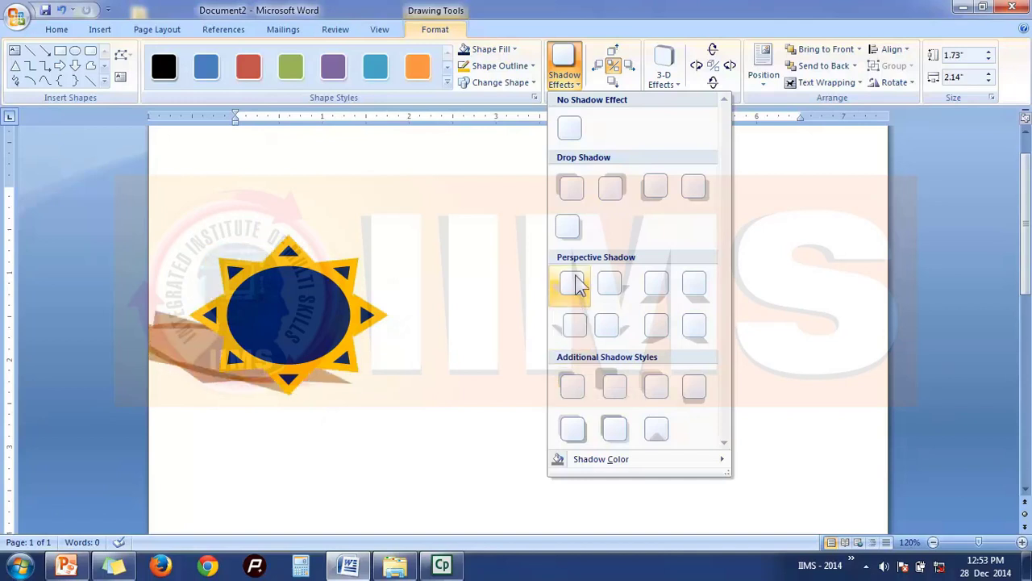
click(698, 326)
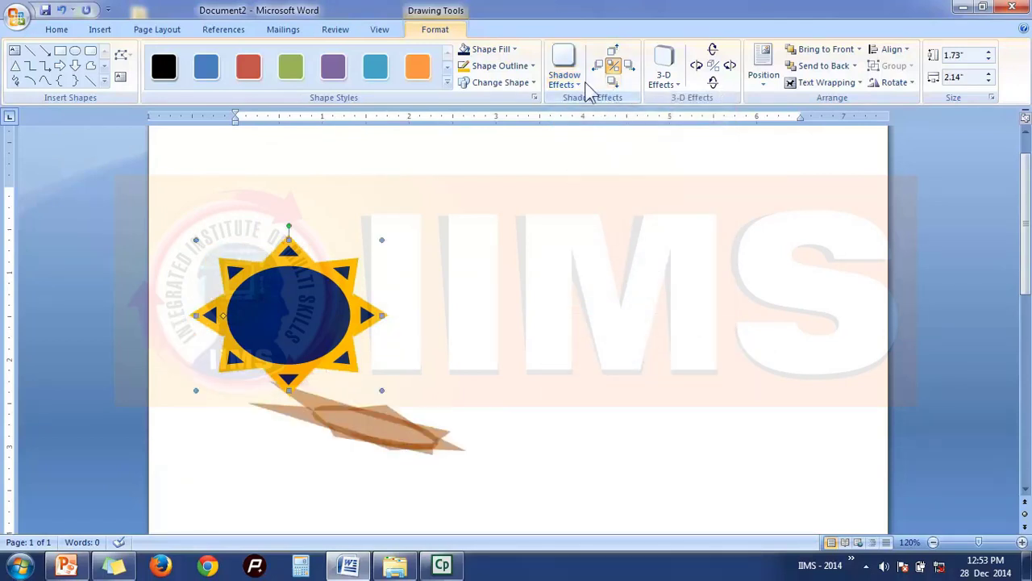
drag(373, 346, 435, 336)
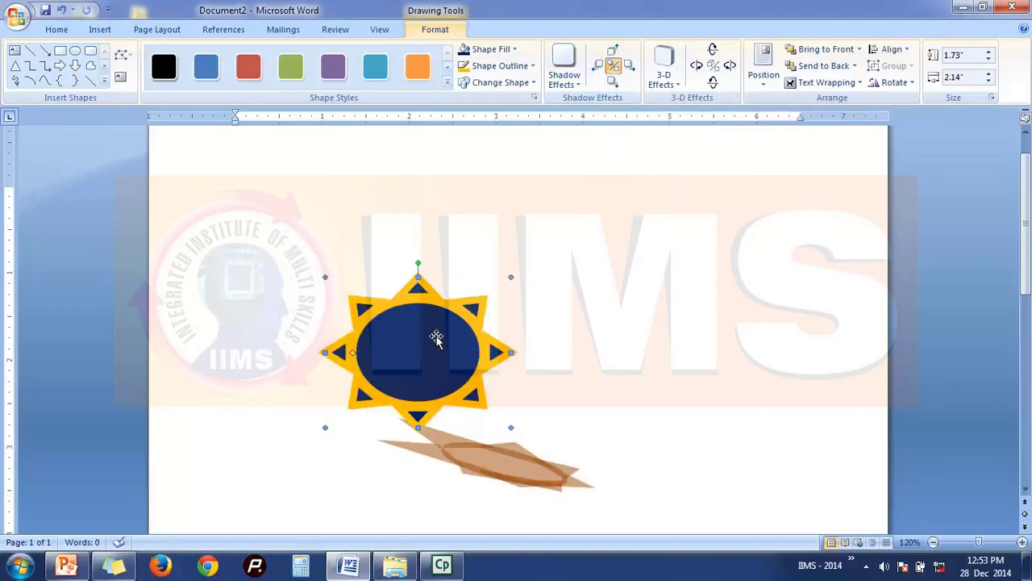
click(338, 376)
click(421, 344)
Nudge the sun's shadow to the right in repeated small increments.
click(629, 65)
click(630, 65)
click(630, 65)
click(634, 66)
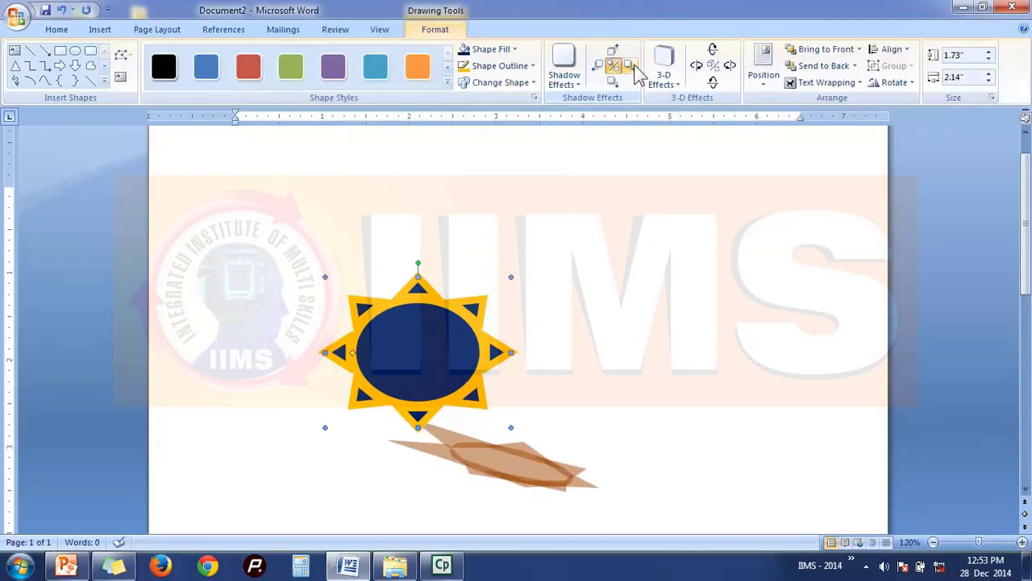
click(634, 66)
click(634, 66)
click(634, 66)
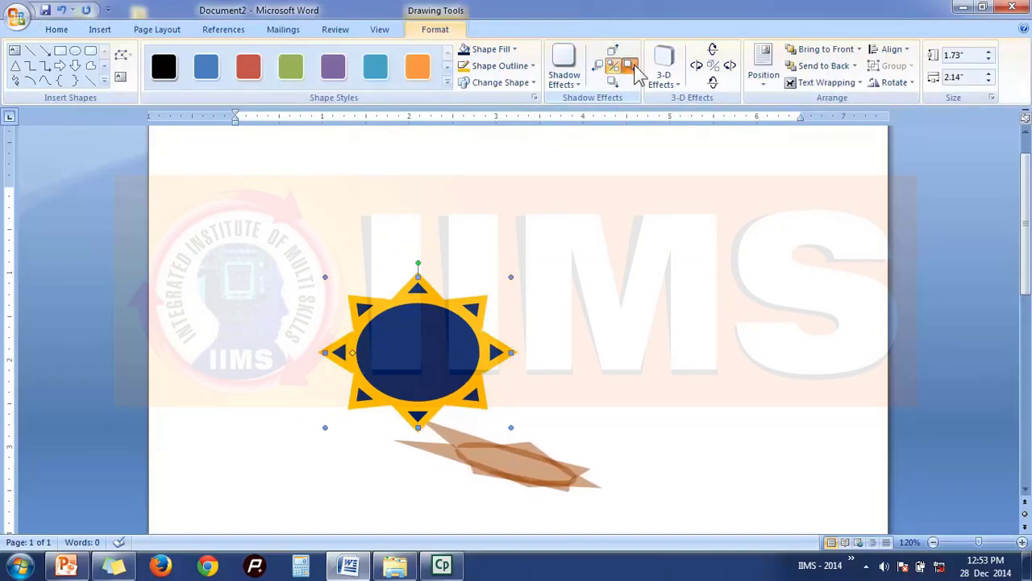
click(632, 66)
click(632, 66)
click(632, 66)
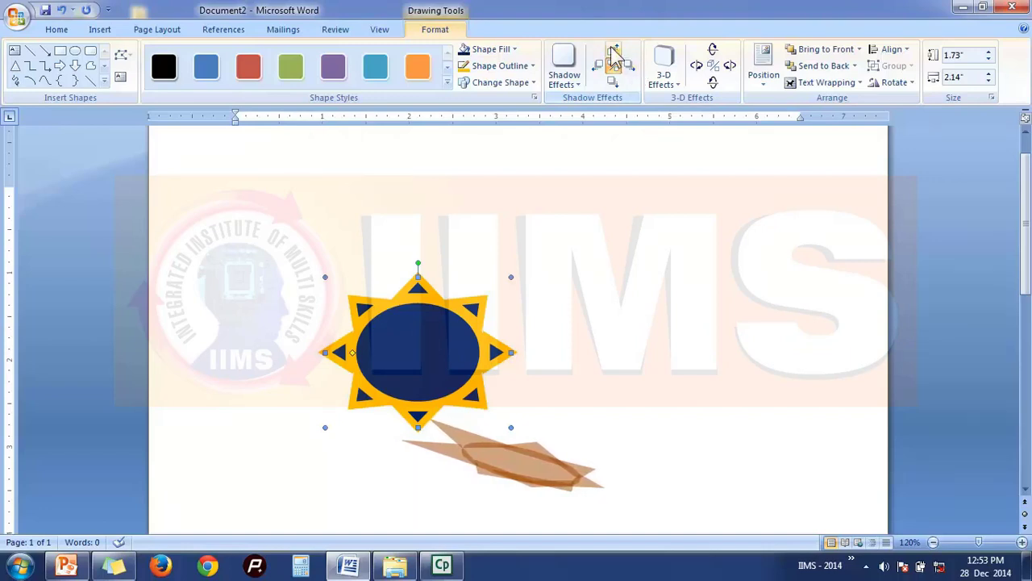
Nudge the sun's shadow upward in repeated small increments until it sits closer to the shape.
click(612, 52)
click(613, 51)
click(613, 52)
click(613, 52)
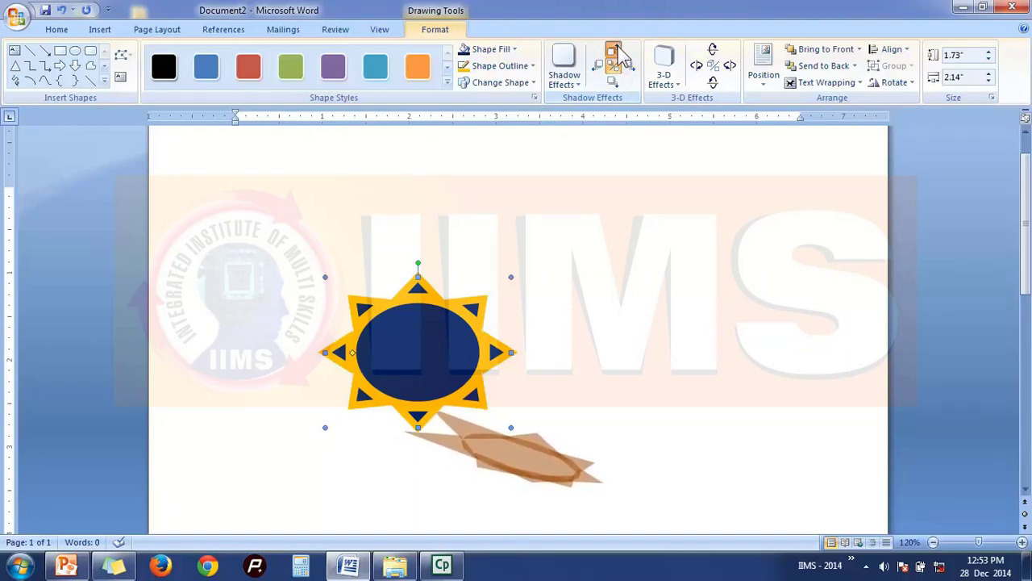
click(615, 51)
click(615, 52)
click(614, 52)
click(615, 51)
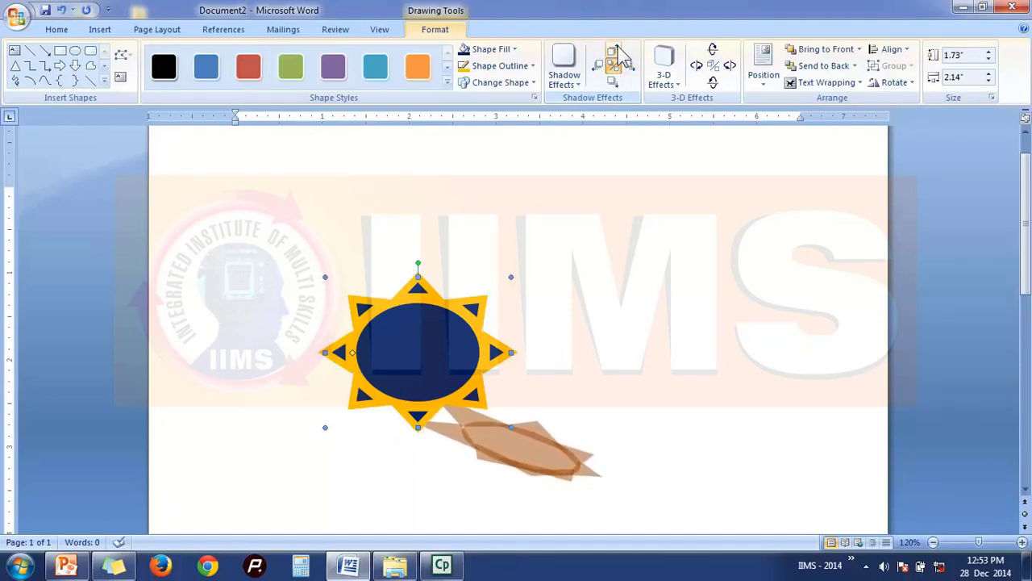
click(613, 51)
click(613, 51)
click(612, 51)
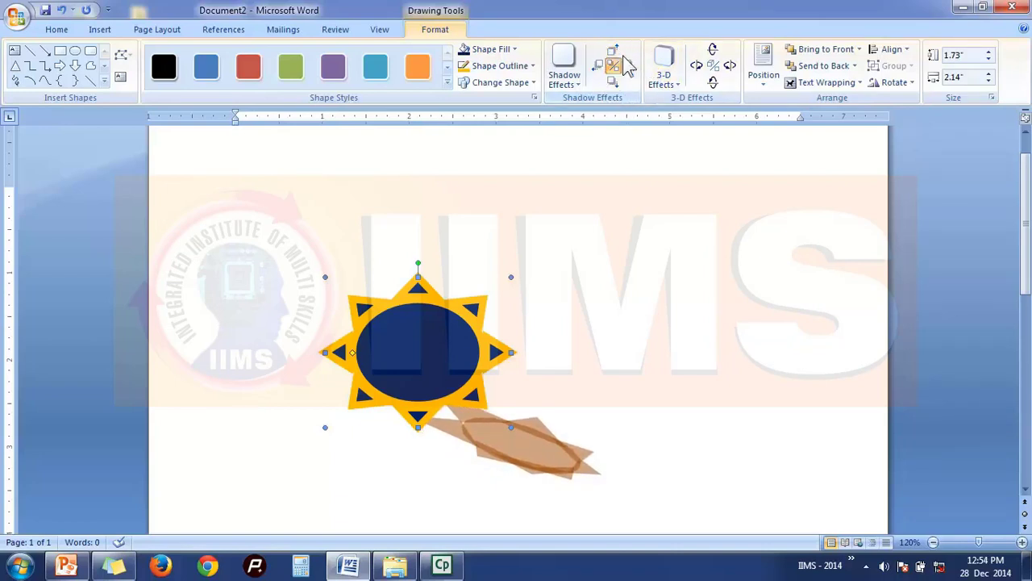
Remove the sun's shadow and apply the perspective shadow that slants up and to the right behind the shape.
click(572, 84)
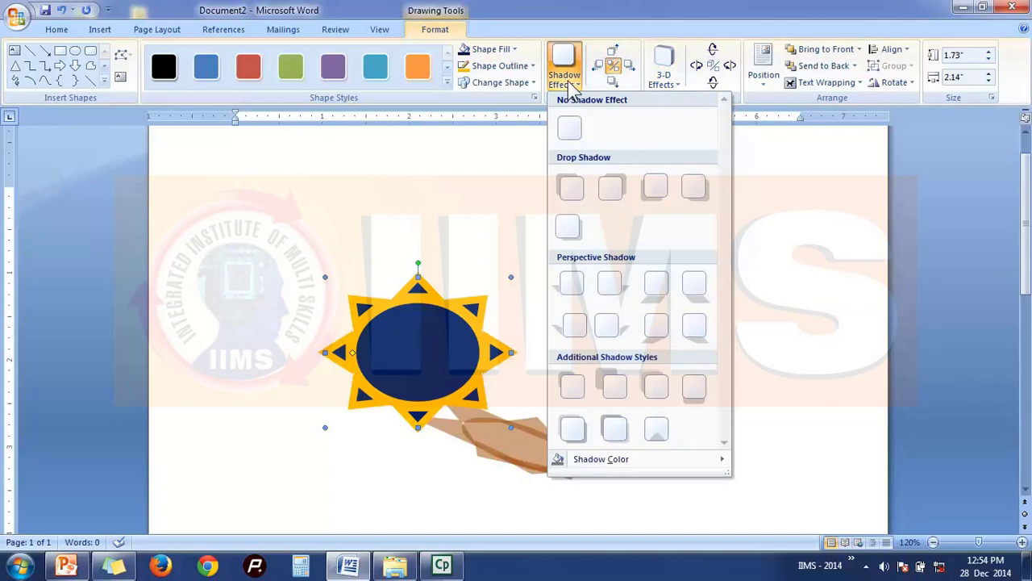
click(586, 137)
click(582, 87)
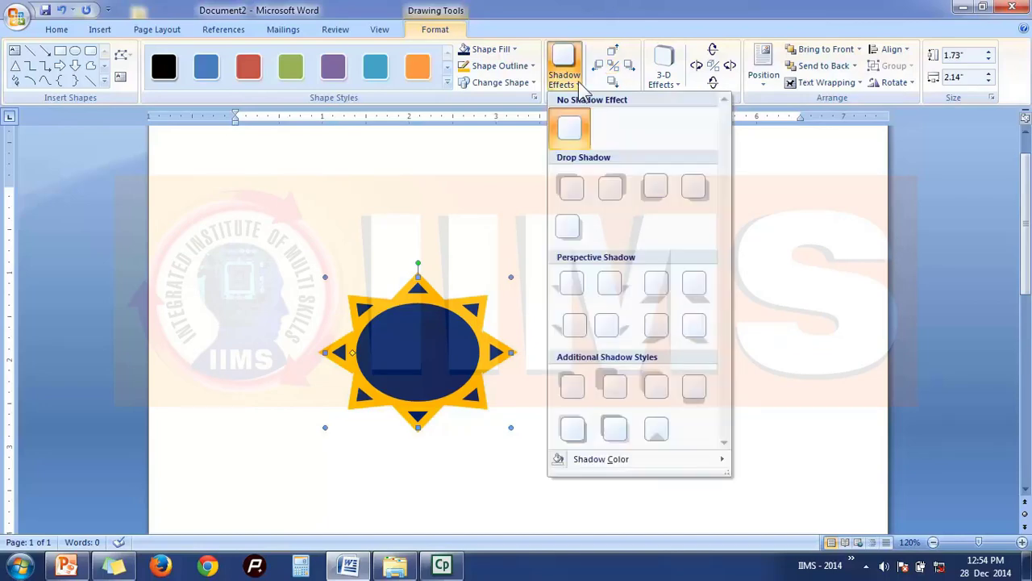
click(622, 292)
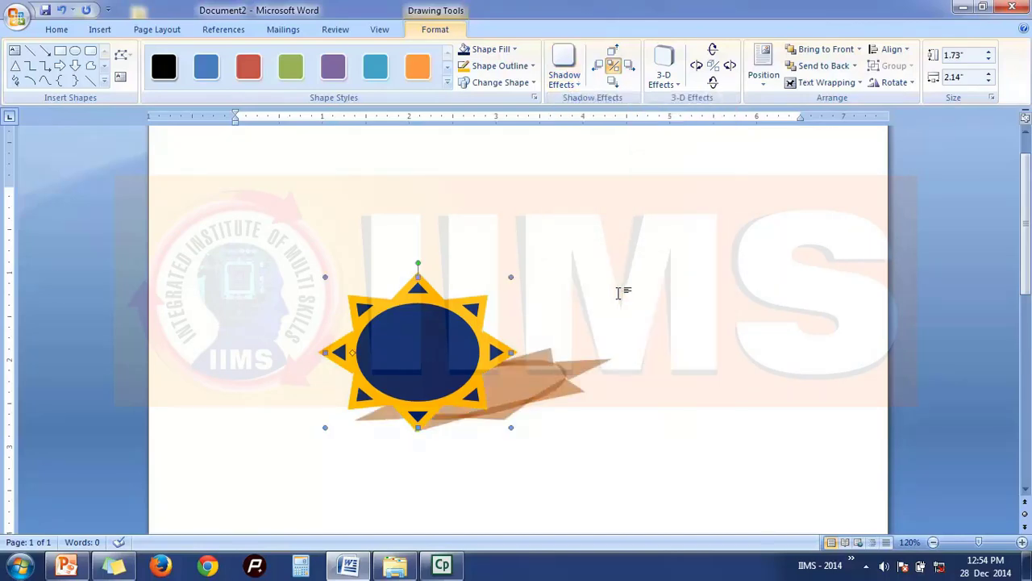
Recolor the sun's shadow to the darkest olive green theme color and move the sun left on the page.
click(567, 81)
mouse_move(624, 454)
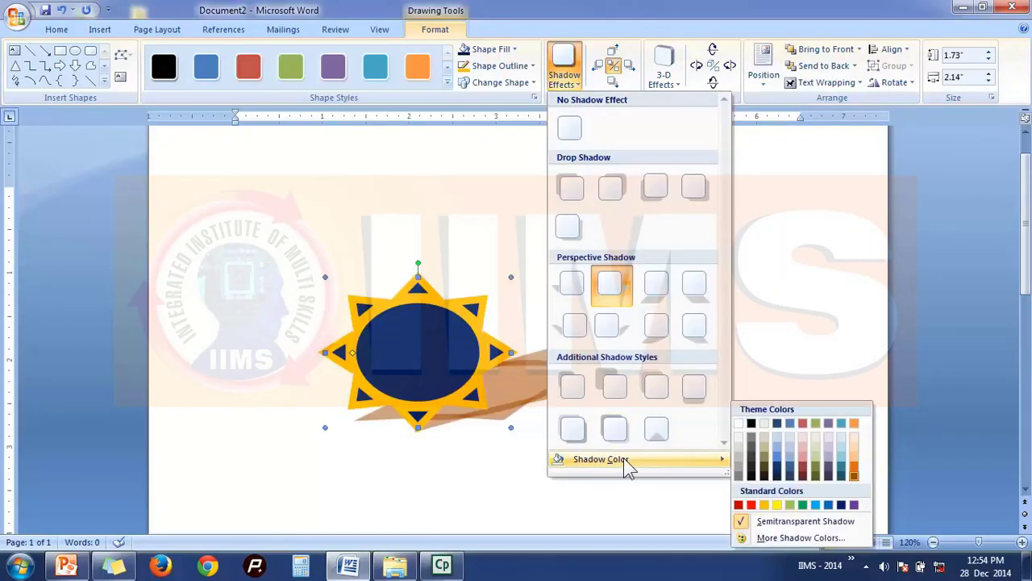
click(814, 474)
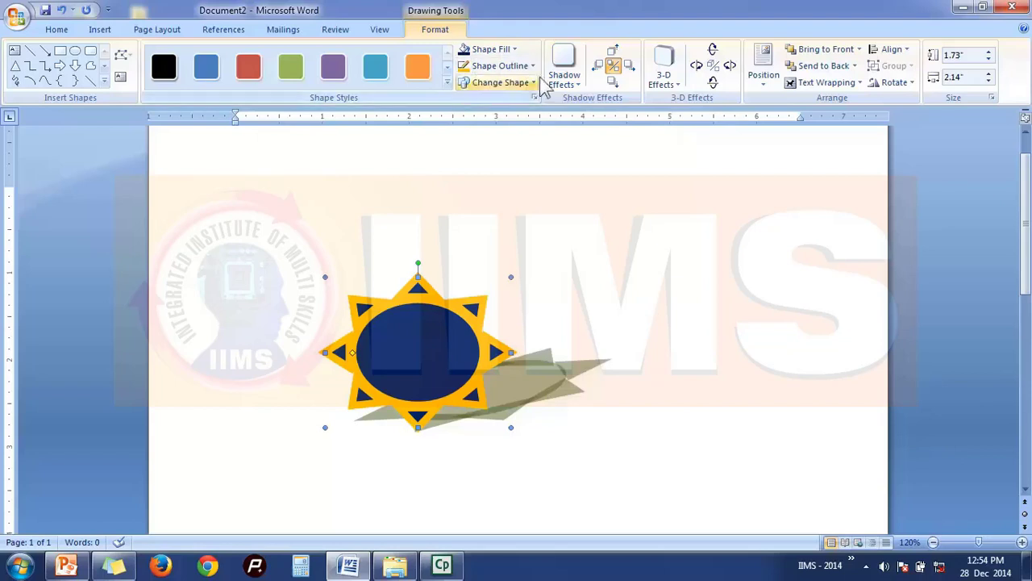
drag(423, 320, 322, 305)
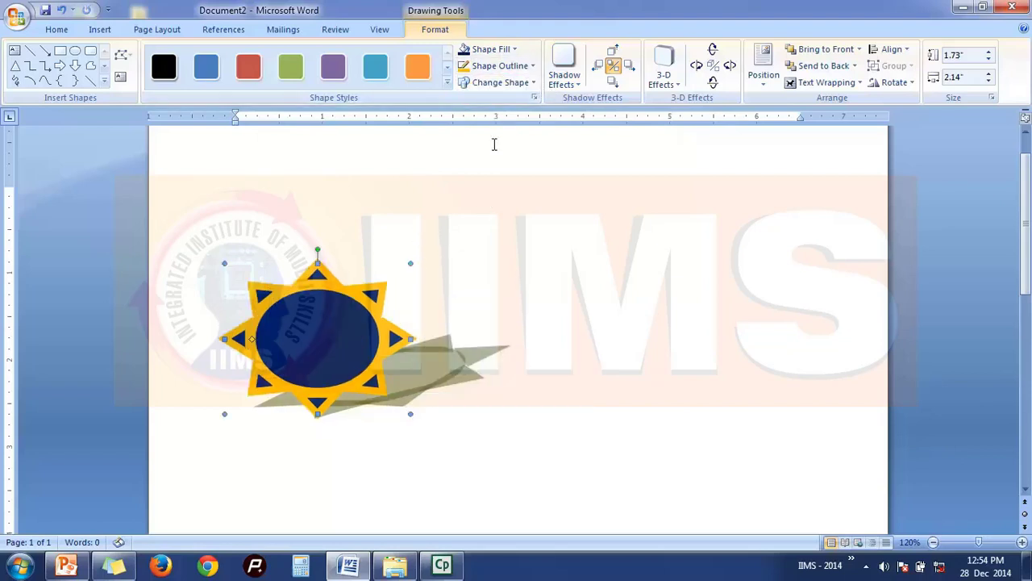
Change the sun into the pentagon block arrow and stretch it to 6.26" wide.
click(524, 83)
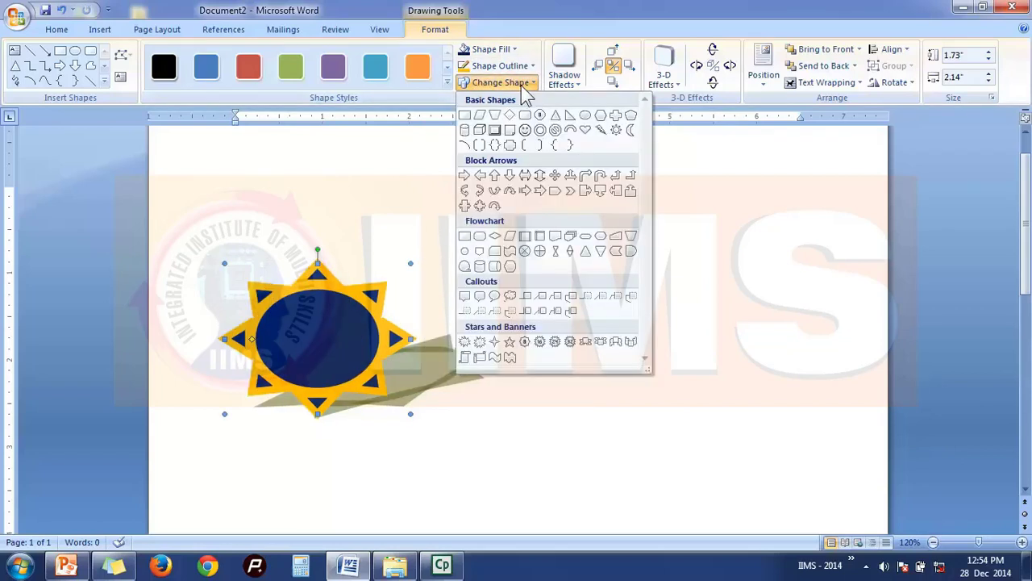
click(556, 192)
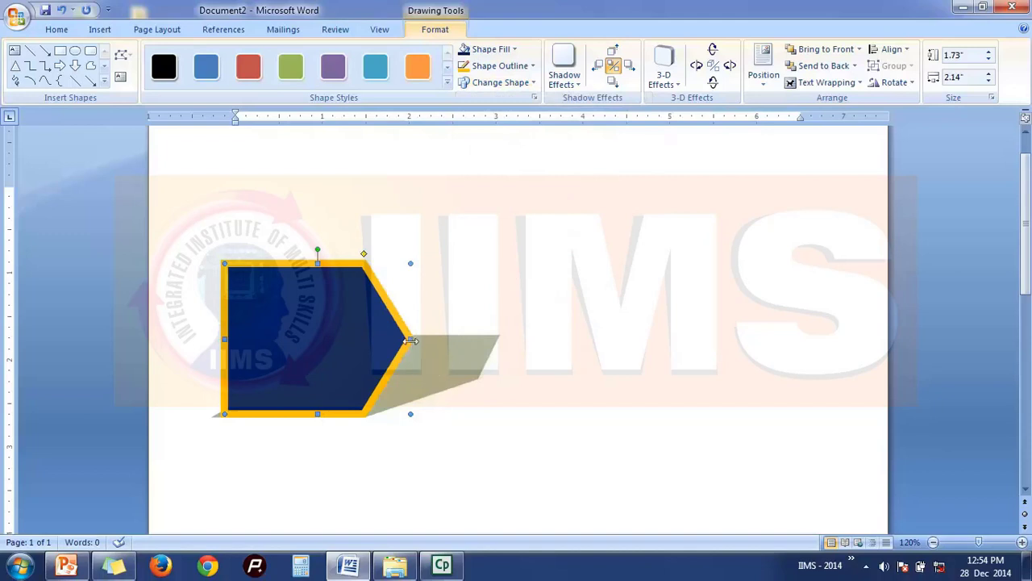
drag(412, 340, 766, 369)
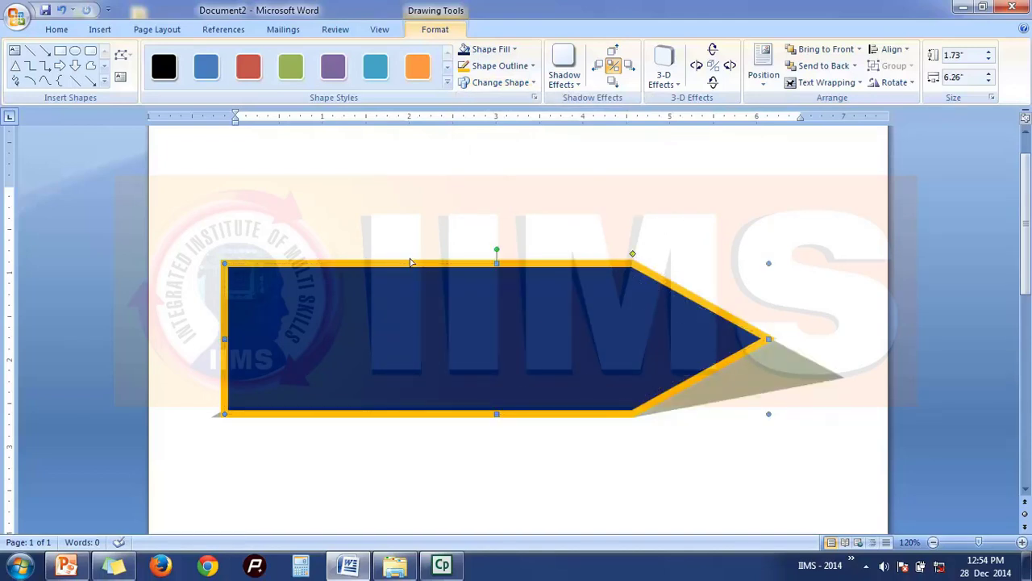
Move the pentagon arrow slightly down and left, adjust its point, and resize it to 2.33" wide by 0.83" high.
drag(312, 271, 310, 256)
drag(410, 338, 400, 374)
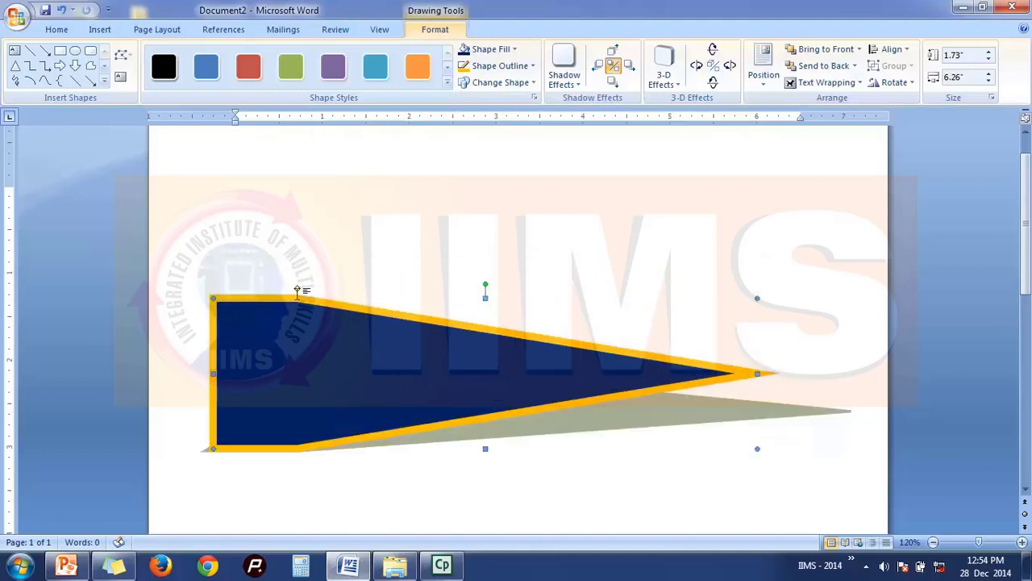
key(ctrl+z)
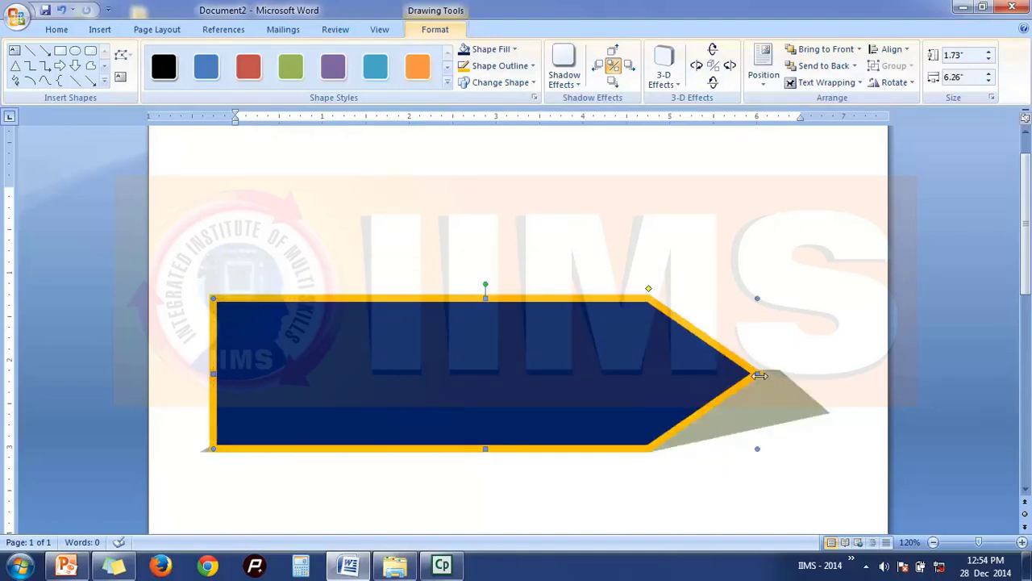
key(ctrl+z)
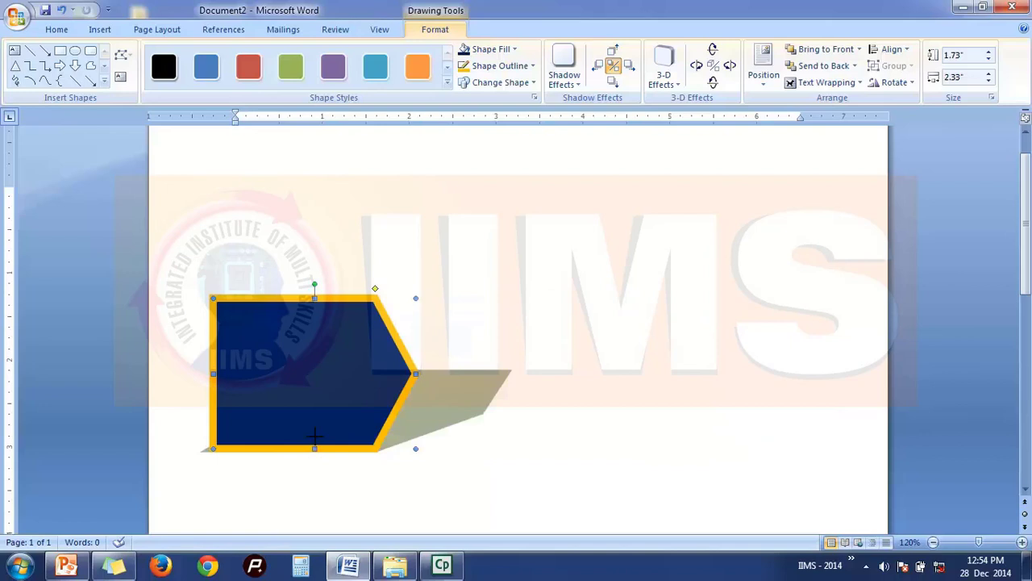
drag(315, 437, 332, 371)
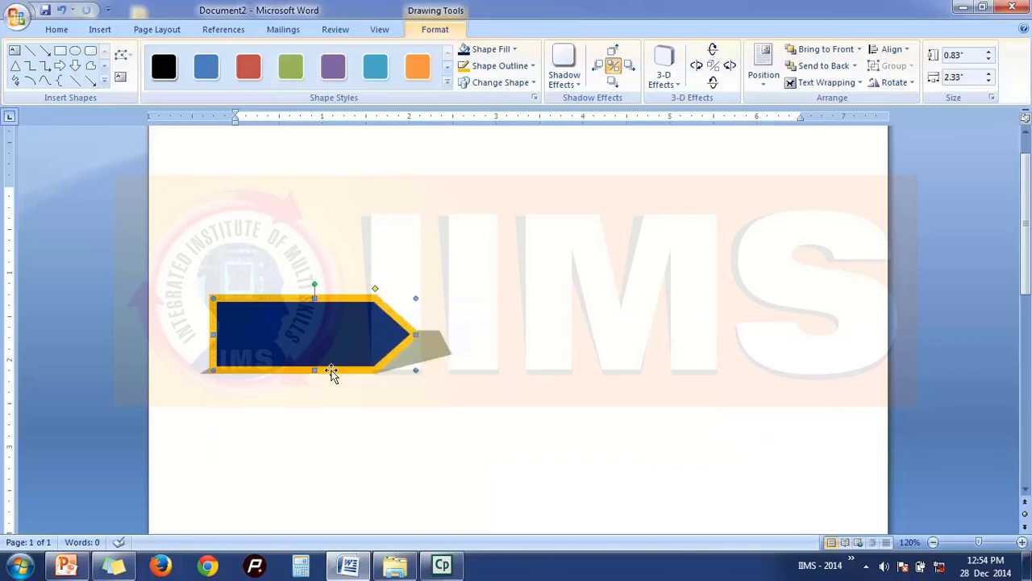
Remove the pentagon arrow's shadow and move the arrow down and slightly right on the page.
click(570, 79)
click(578, 129)
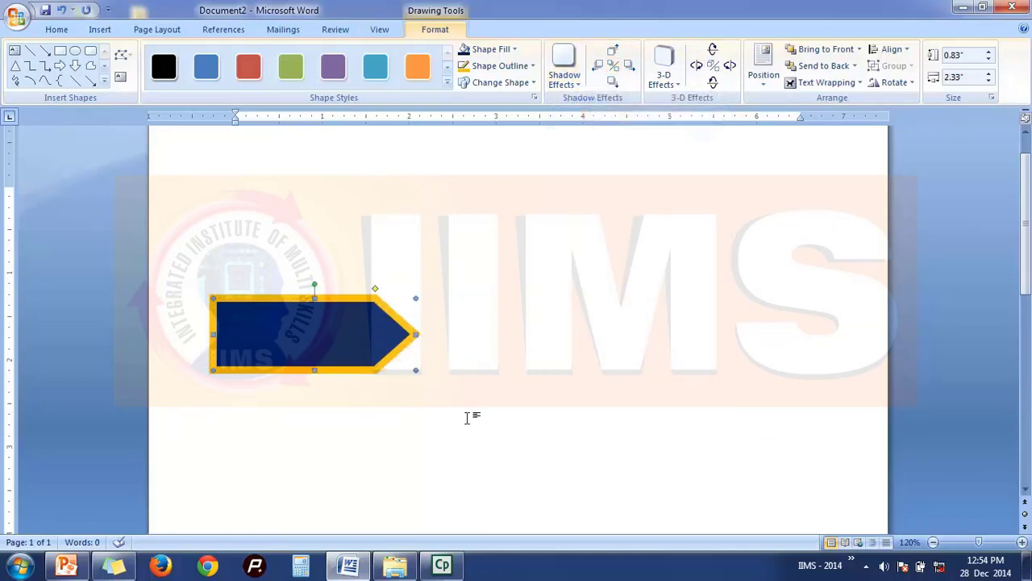
click(472, 415)
click(297, 370)
drag(296, 370, 313, 423)
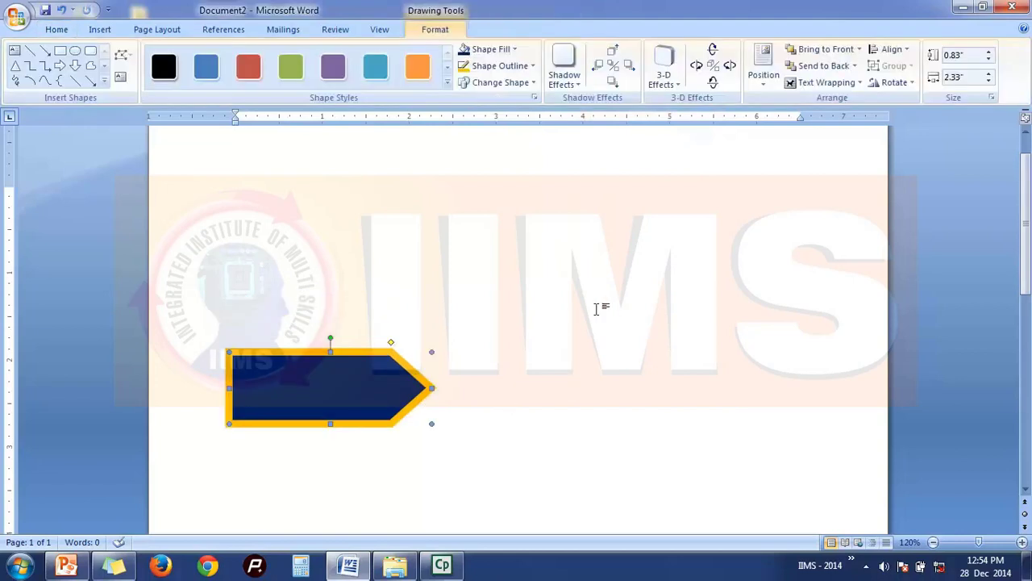
Apply the last Rotate in Perspective 3-D effect to the pentagon arrow and move it up the page.
click(668, 76)
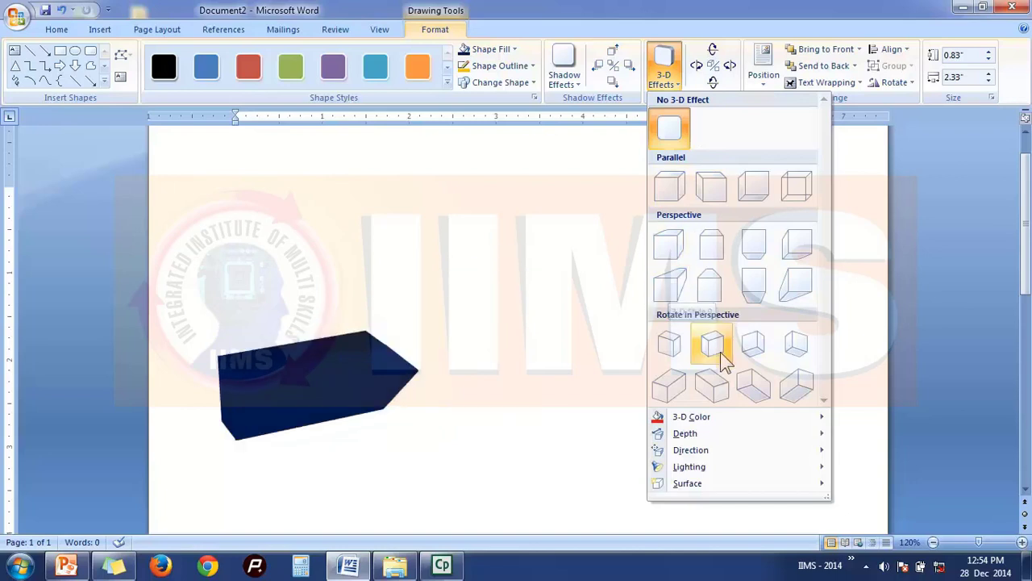
click(802, 390)
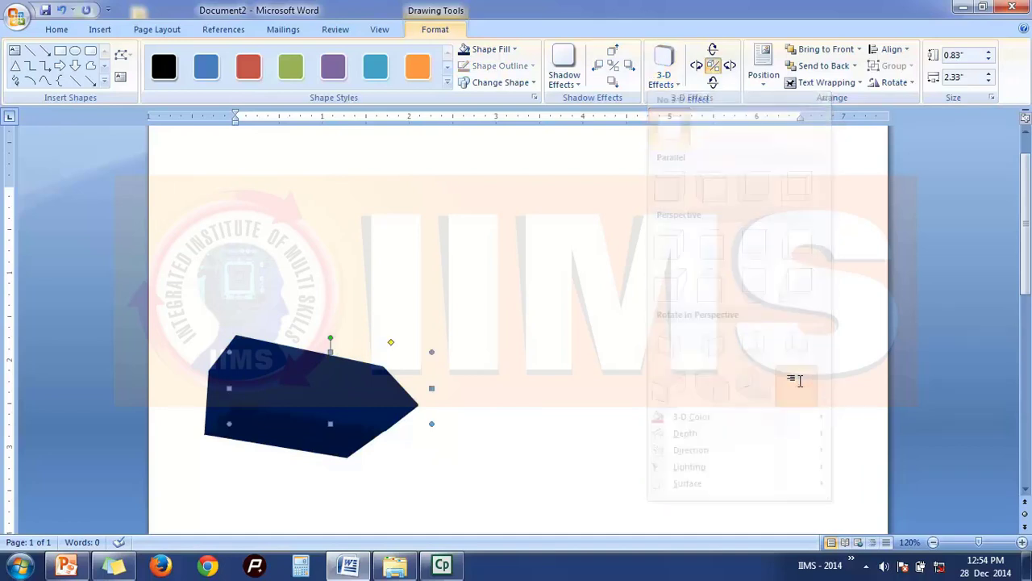
drag(341, 396, 353, 285)
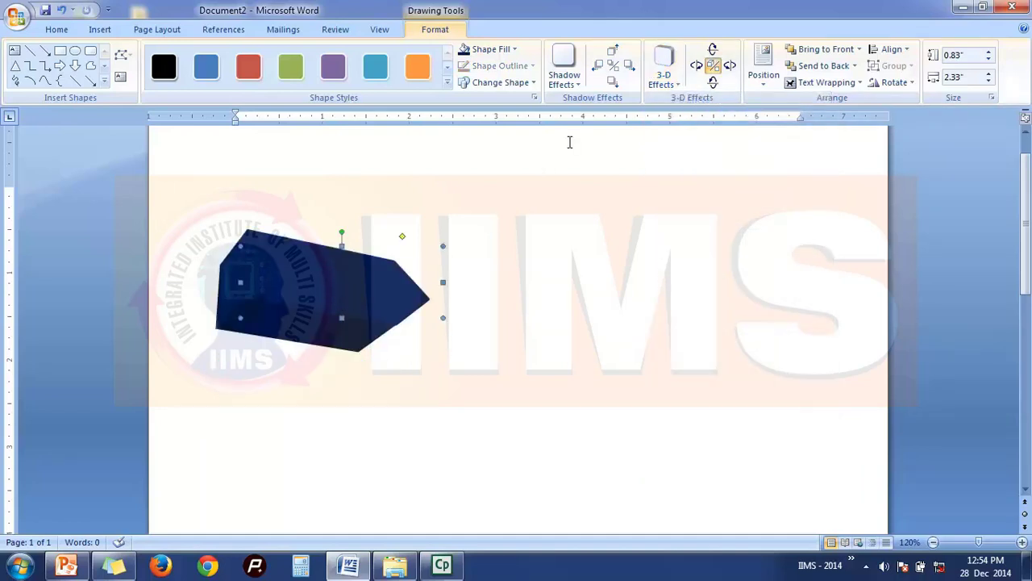
Set the pentagon arrow's 3-D color to a lighter tint of the dark blue theme color.
click(669, 86)
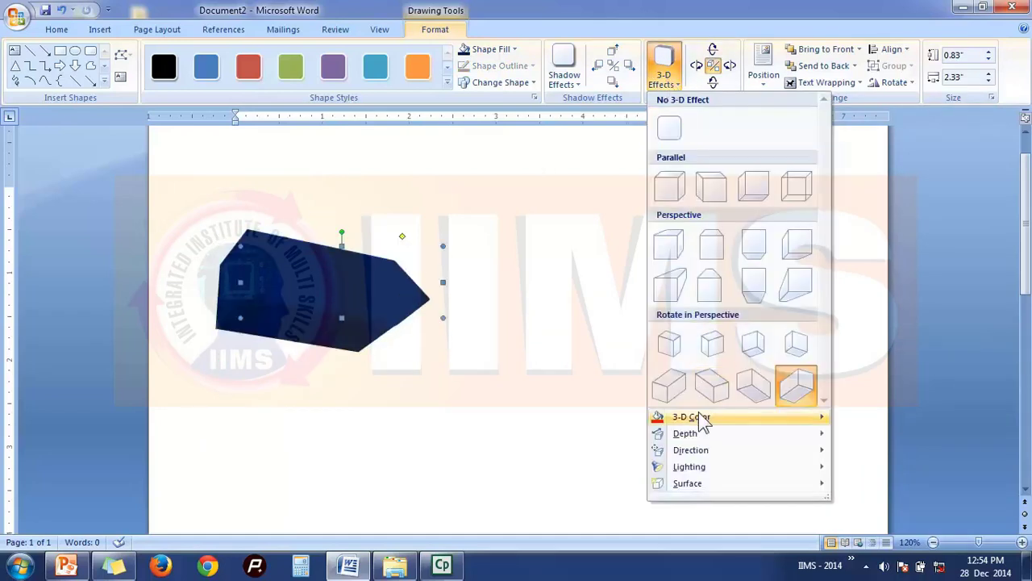
mouse_move(701, 416)
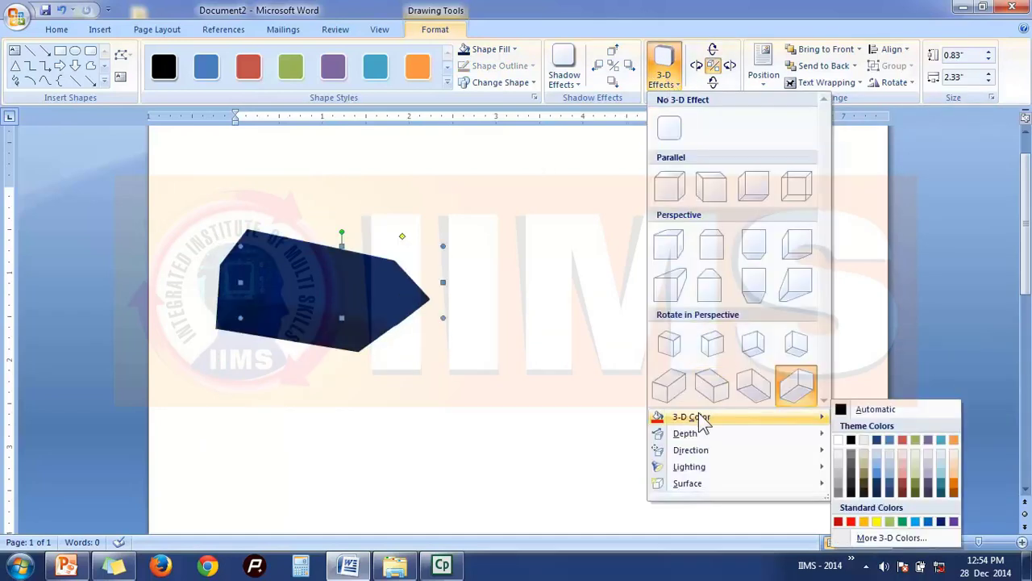
click(876, 462)
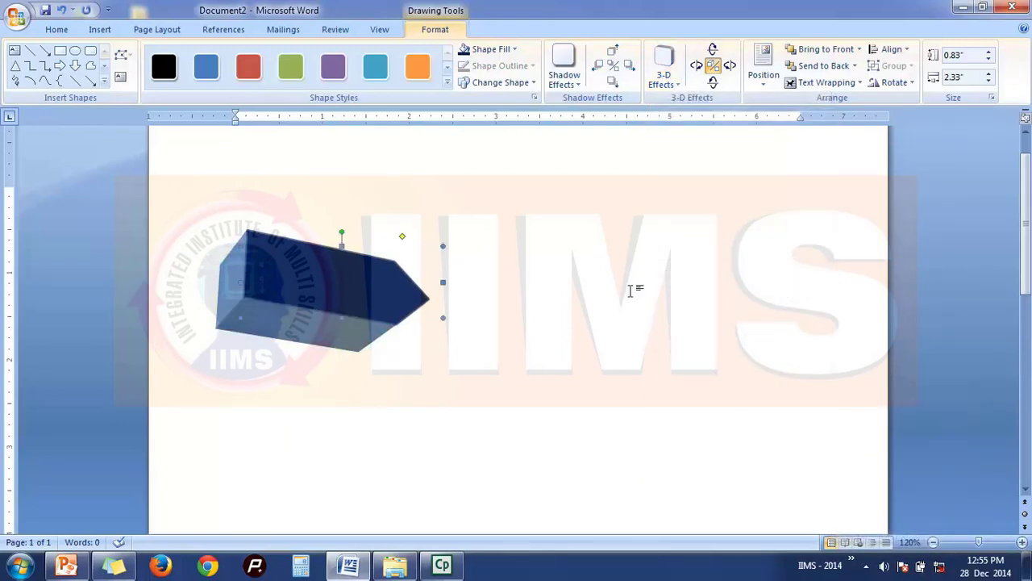
Preview the 3-D depth options, including 0 pt., on the pentagon arrow.
click(663, 79)
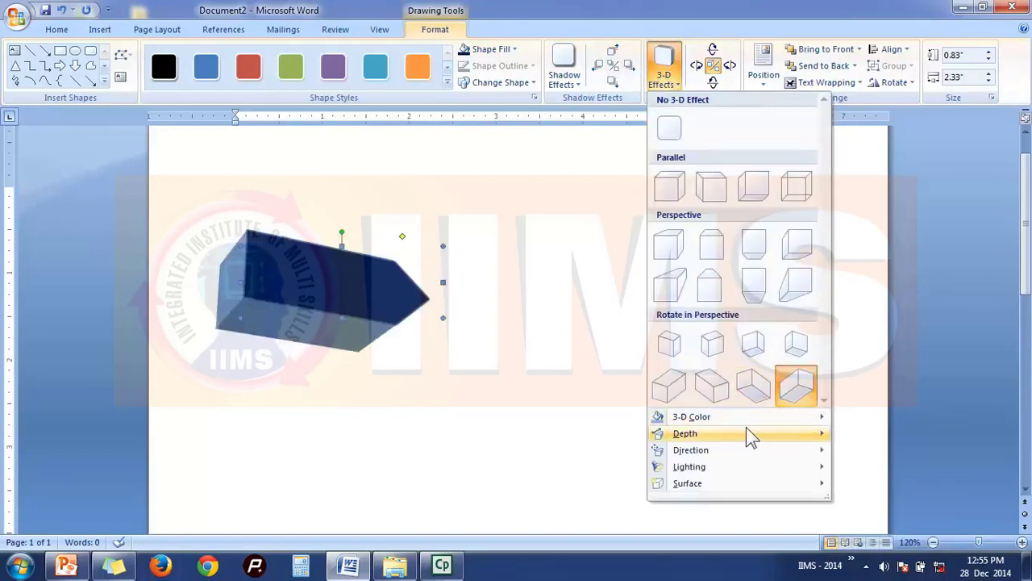
mouse_move(747, 433)
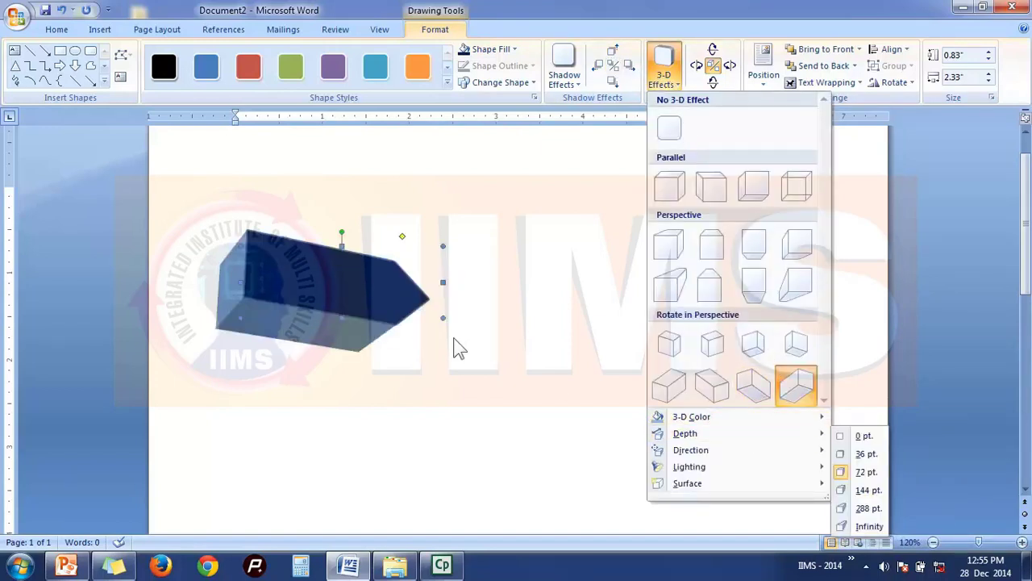
click(433, 341)
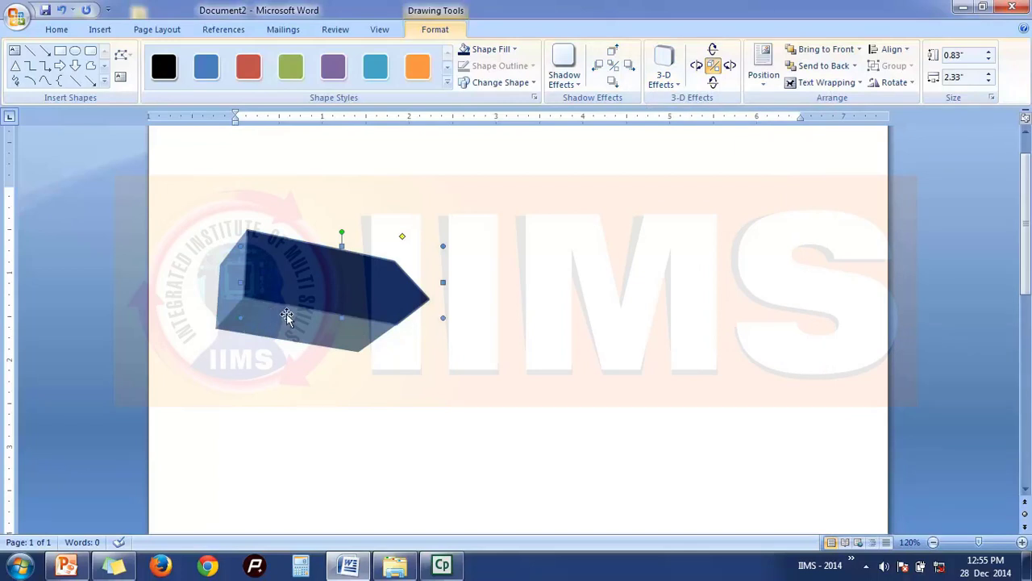
click(665, 77)
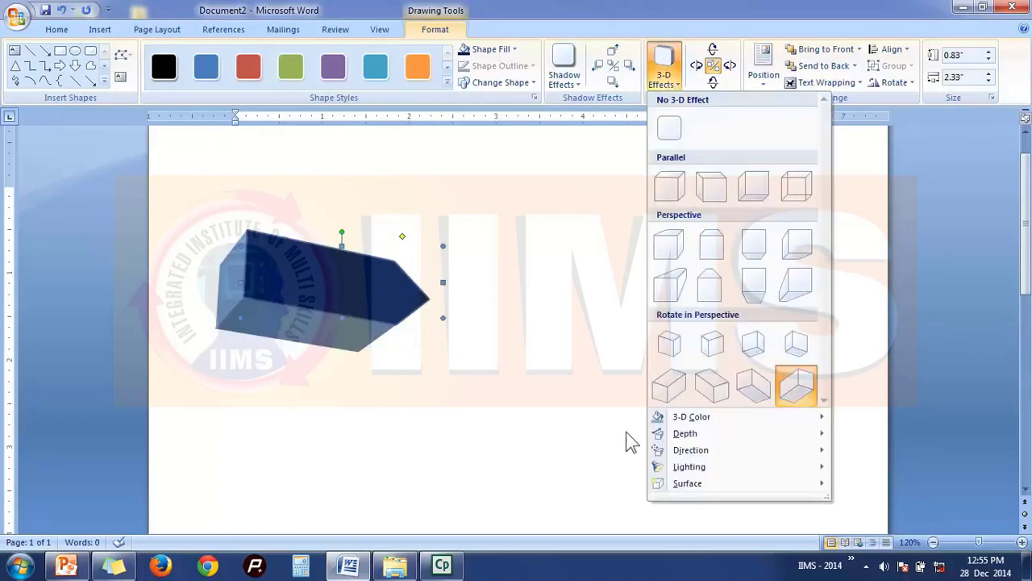
mouse_move(772, 440)
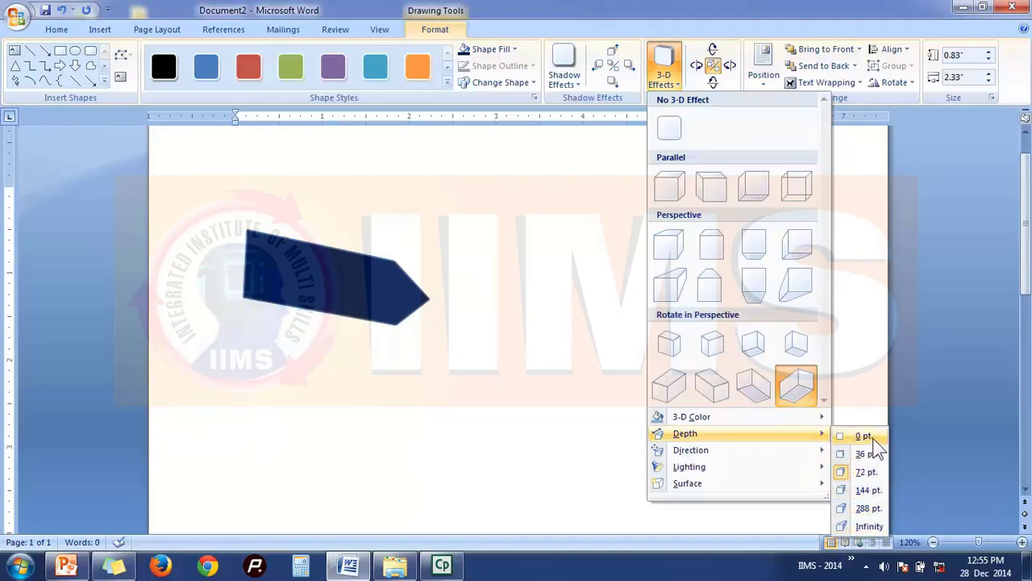
click(871, 487)
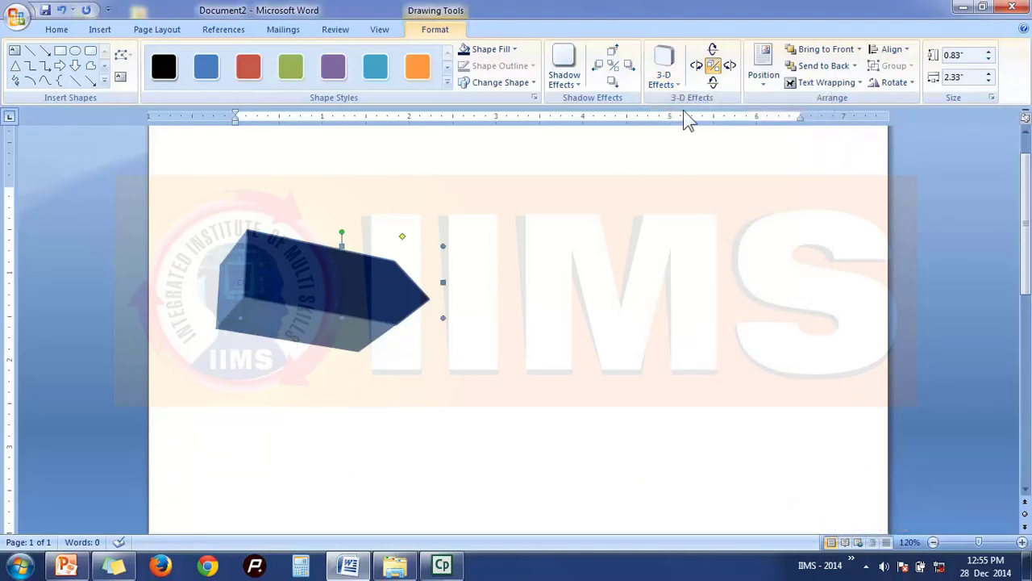
Preview the pentagon arrow's 3-D directions and set its 3-D lighting to come from the lower left.
click(659, 80)
mouse_move(691, 454)
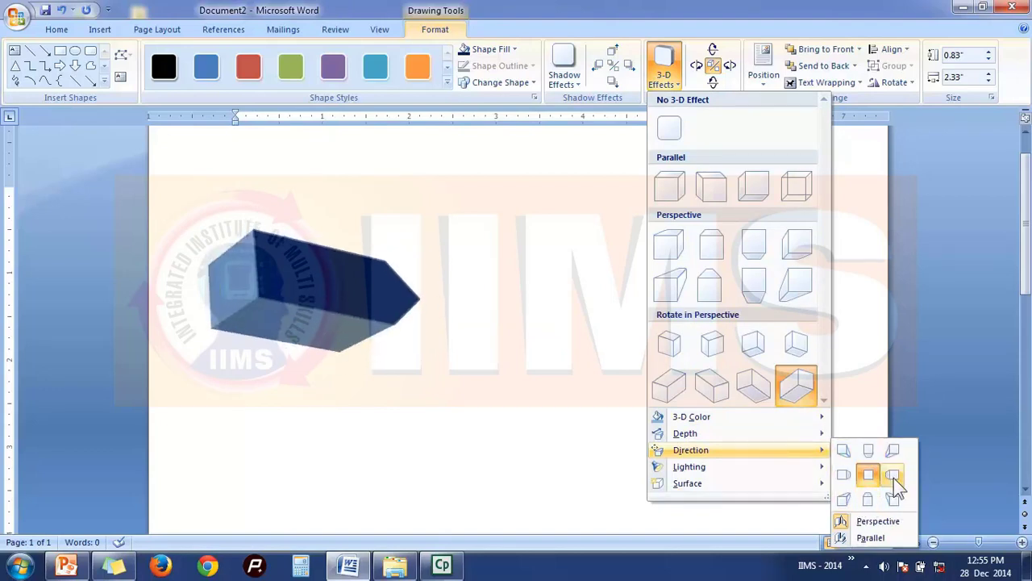
mouse_move(812, 479)
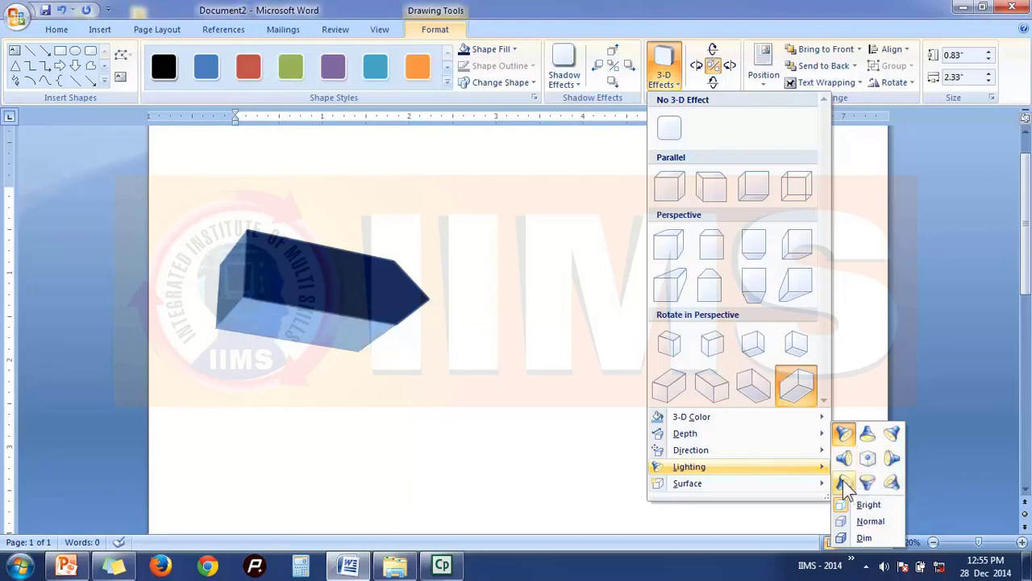
click(843, 479)
Preview the 3-D surface options, including Wire Frame, on the pentagon arrow.
click(661, 85)
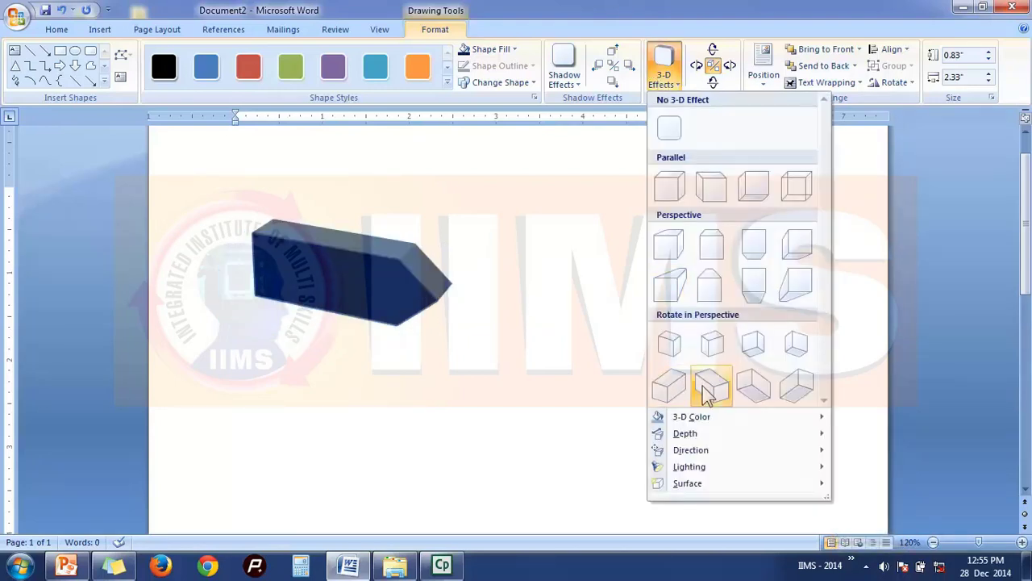
mouse_move(708, 483)
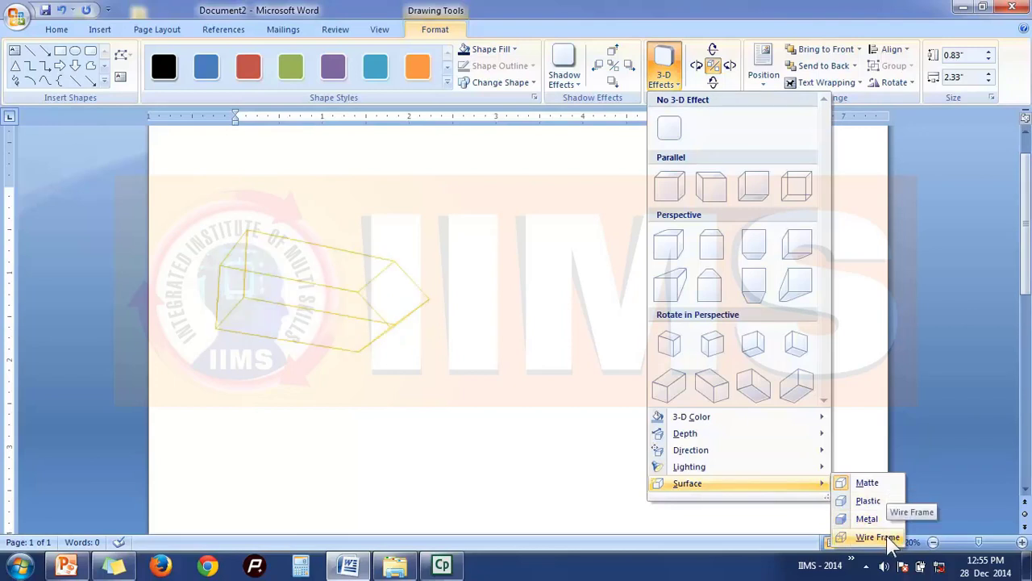
click(714, 24)
Tilt the 3-D pentagon arrow down in several increments until its upper side faces forward.
click(713, 83)
click(714, 83)
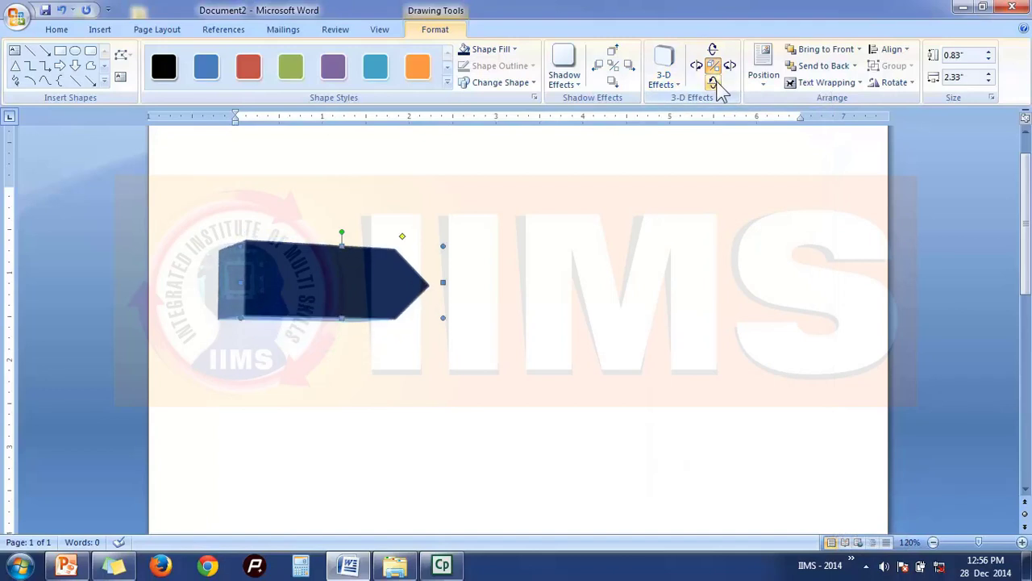
click(714, 83)
click(714, 82)
click(713, 83)
click(713, 83)
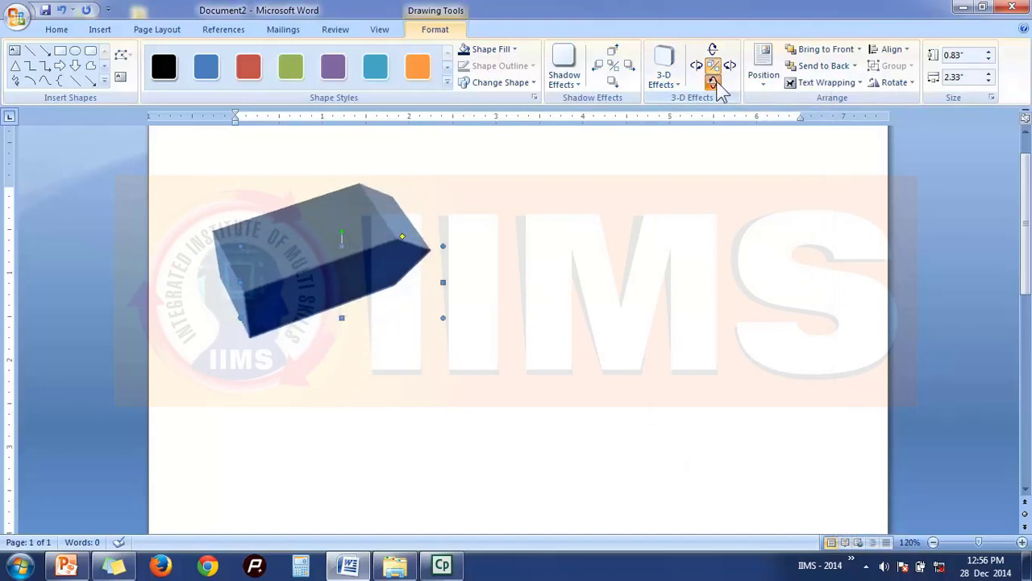
click(714, 82)
Tilt the 3-D pentagon arrow to the right in several increments until its front face is edge-on.
click(729, 65)
click(728, 65)
click(730, 65)
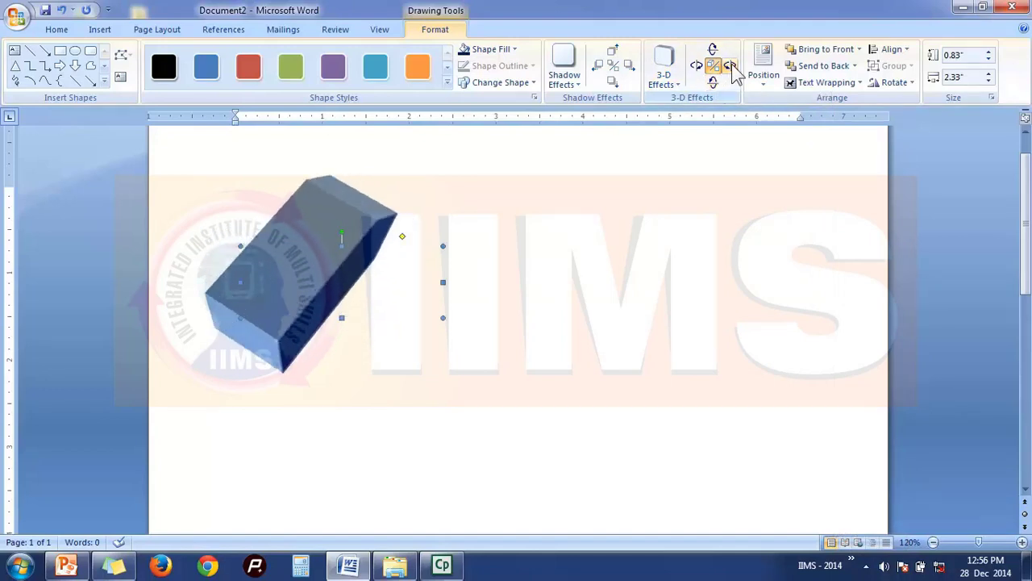
click(730, 66)
click(730, 66)
click(730, 66)
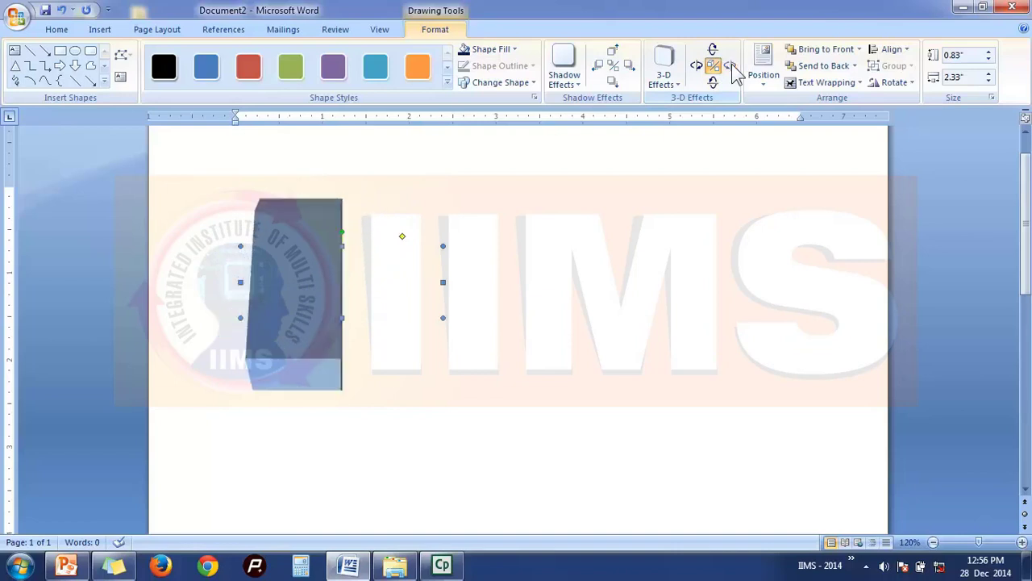
Tilt the 3-D pentagon arrow up two increments and back to the left four increments.
click(713, 50)
click(713, 50)
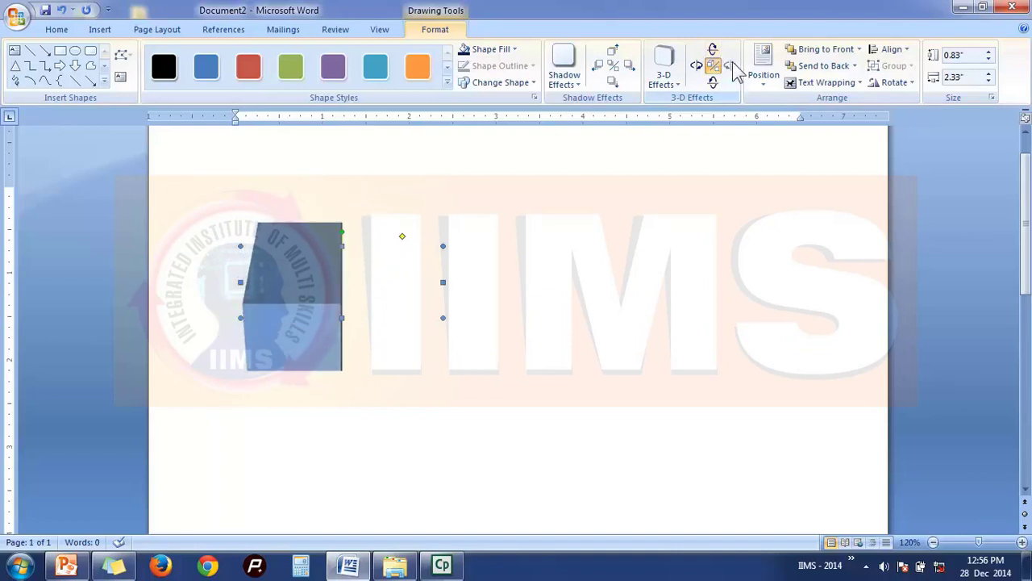
click(696, 66)
click(696, 66)
click(696, 66)
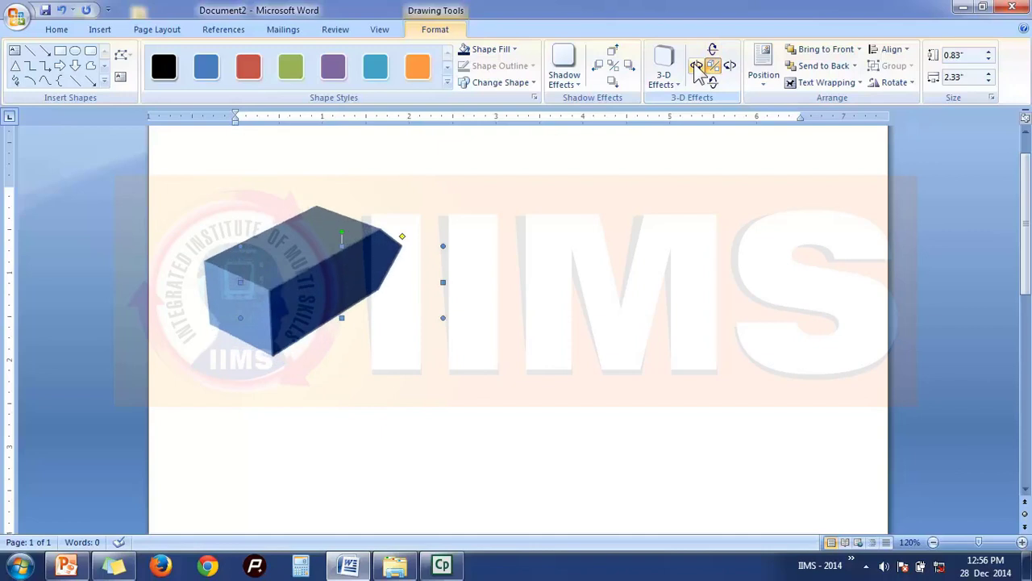
click(696, 66)
Remove the 3-D effect from the pentagon arrow.
click(663, 80)
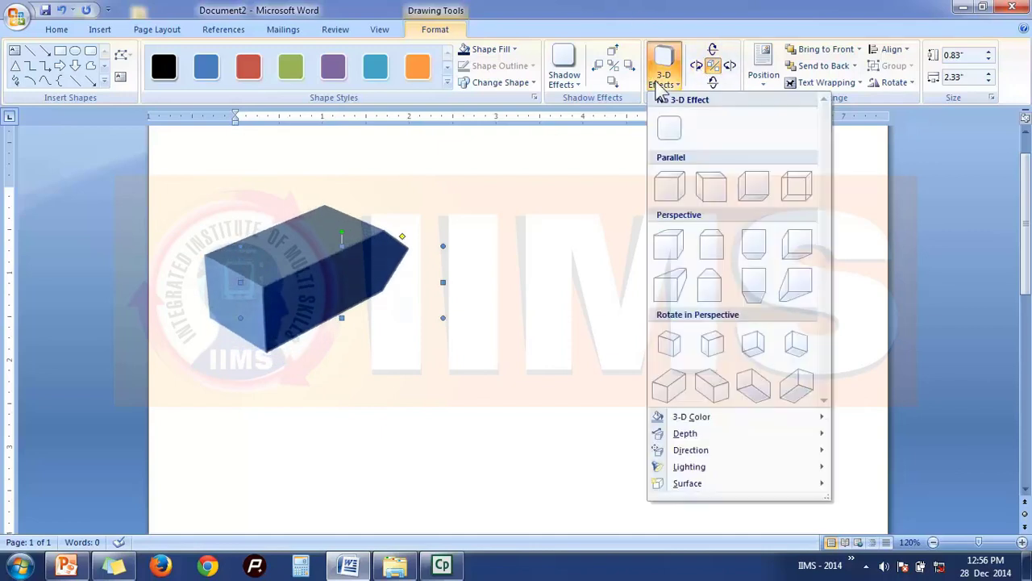
click(668, 129)
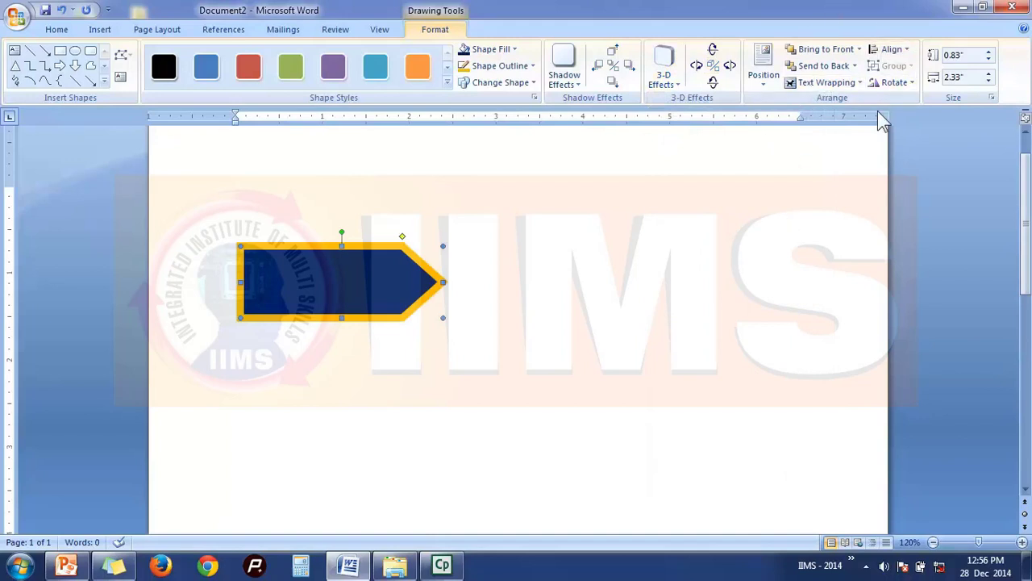